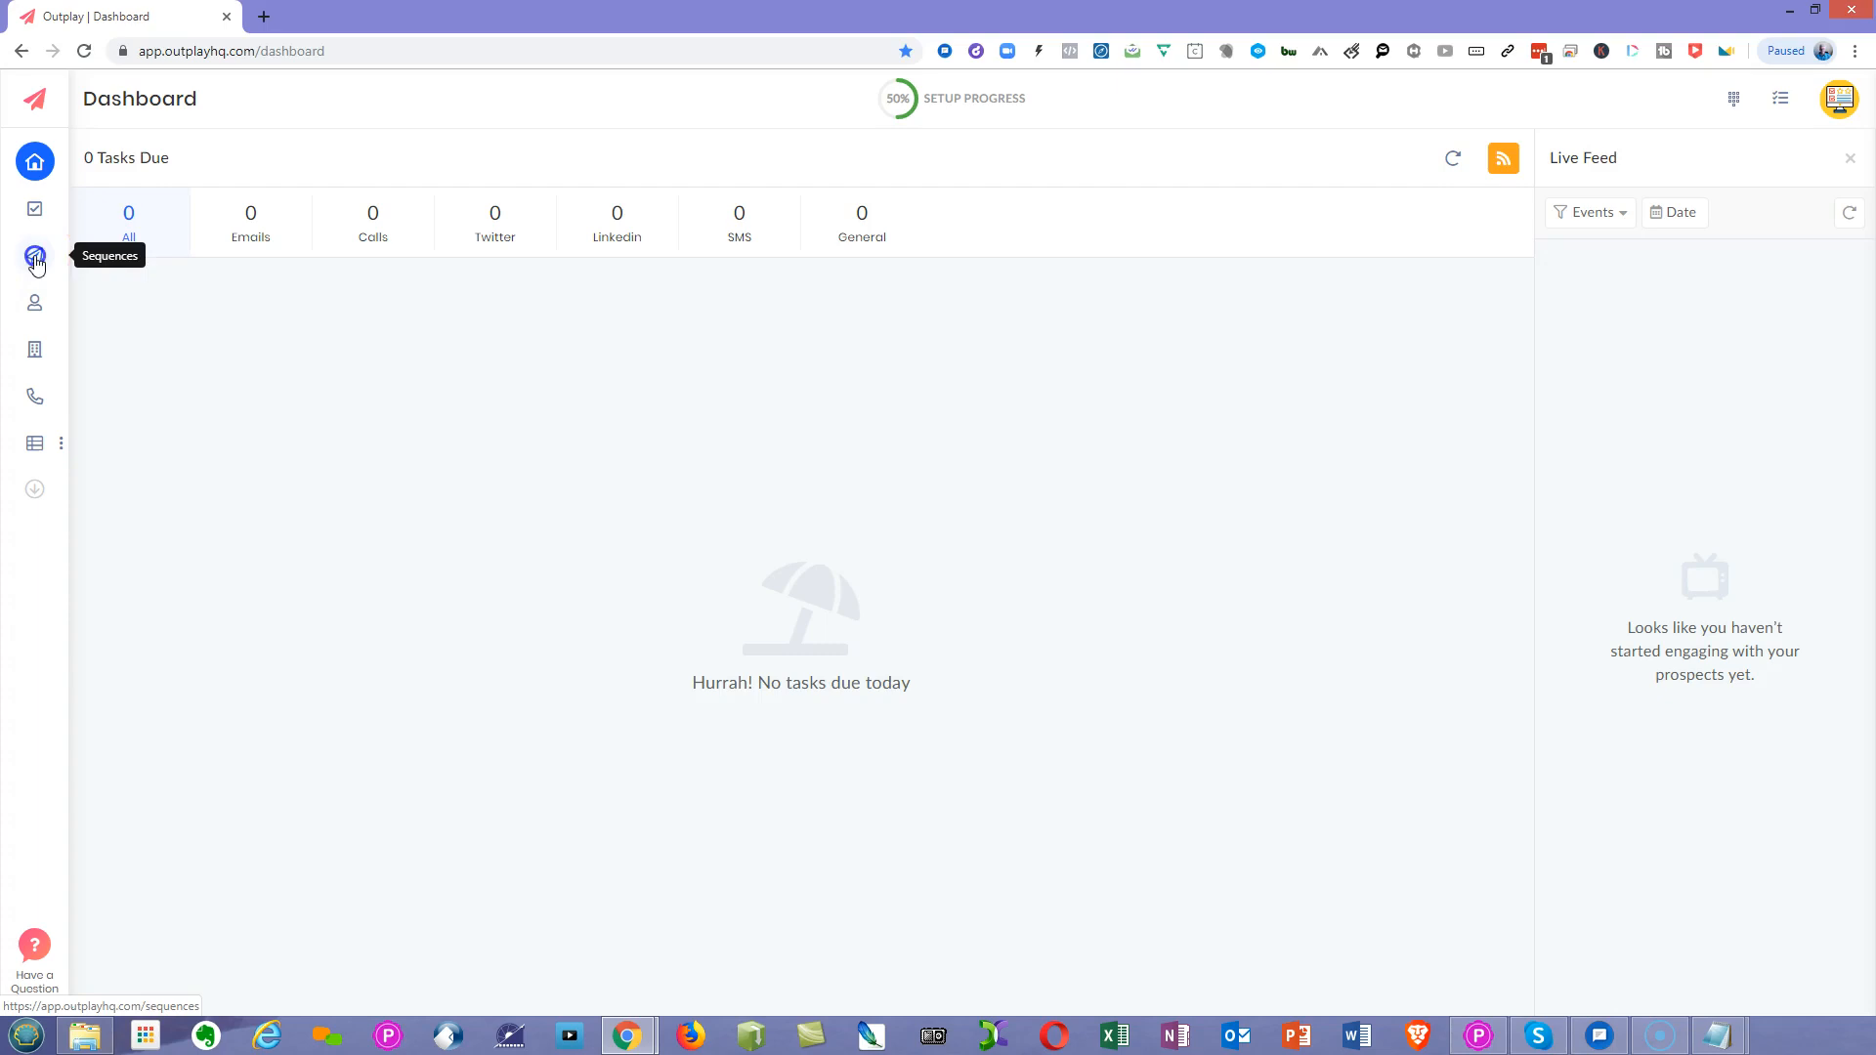
left_click(37, 260)
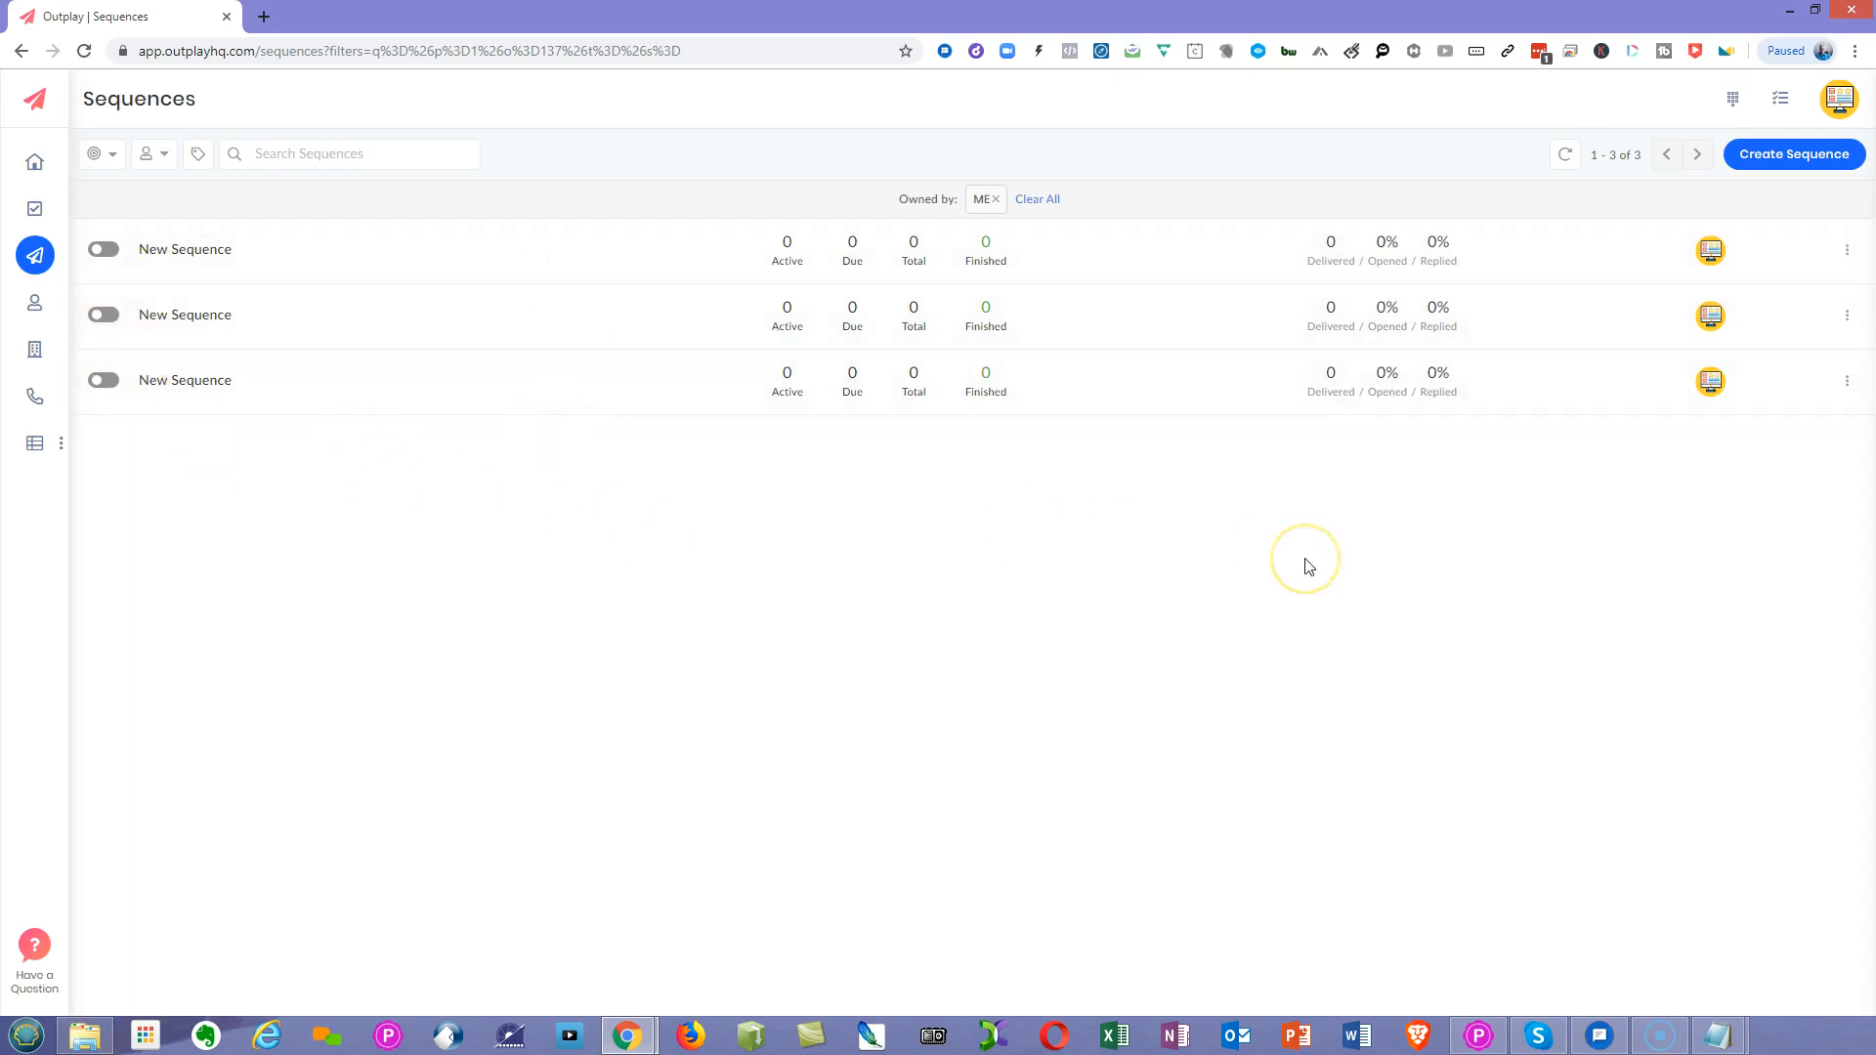
left_click(1794, 154)
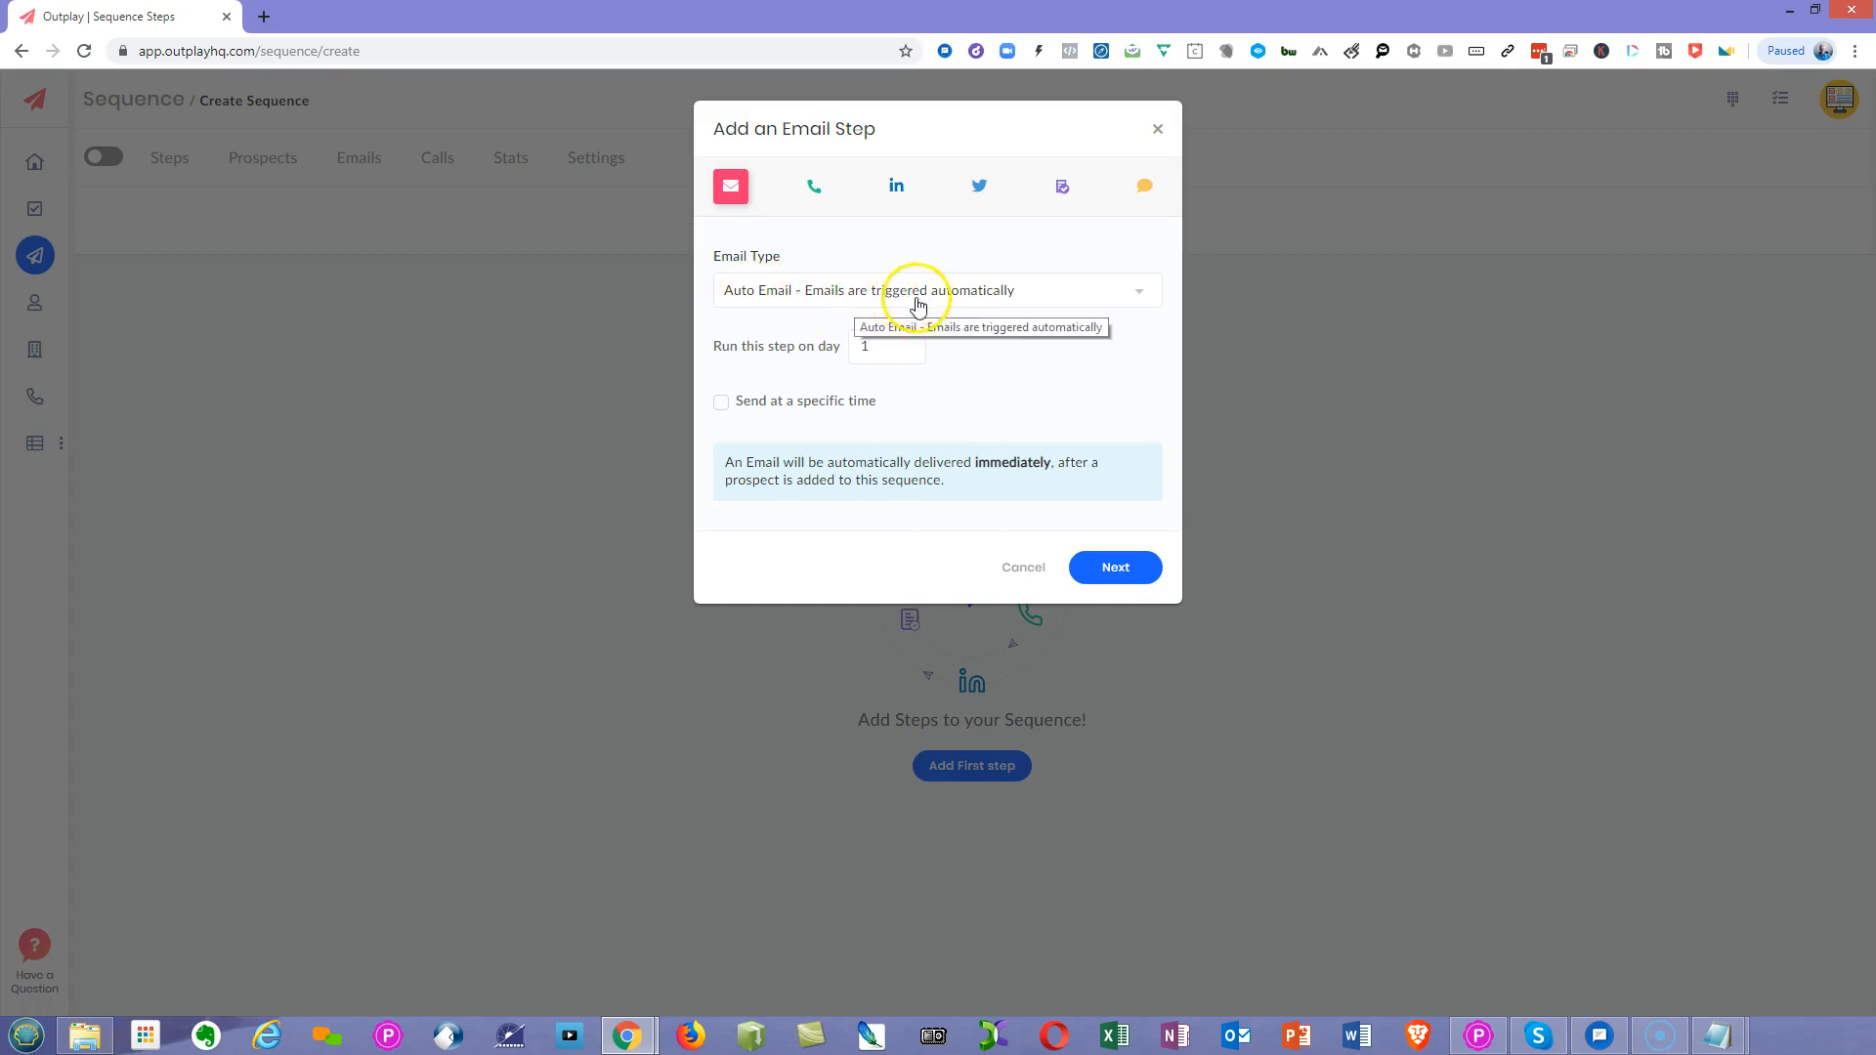
left_click(1131, 293)
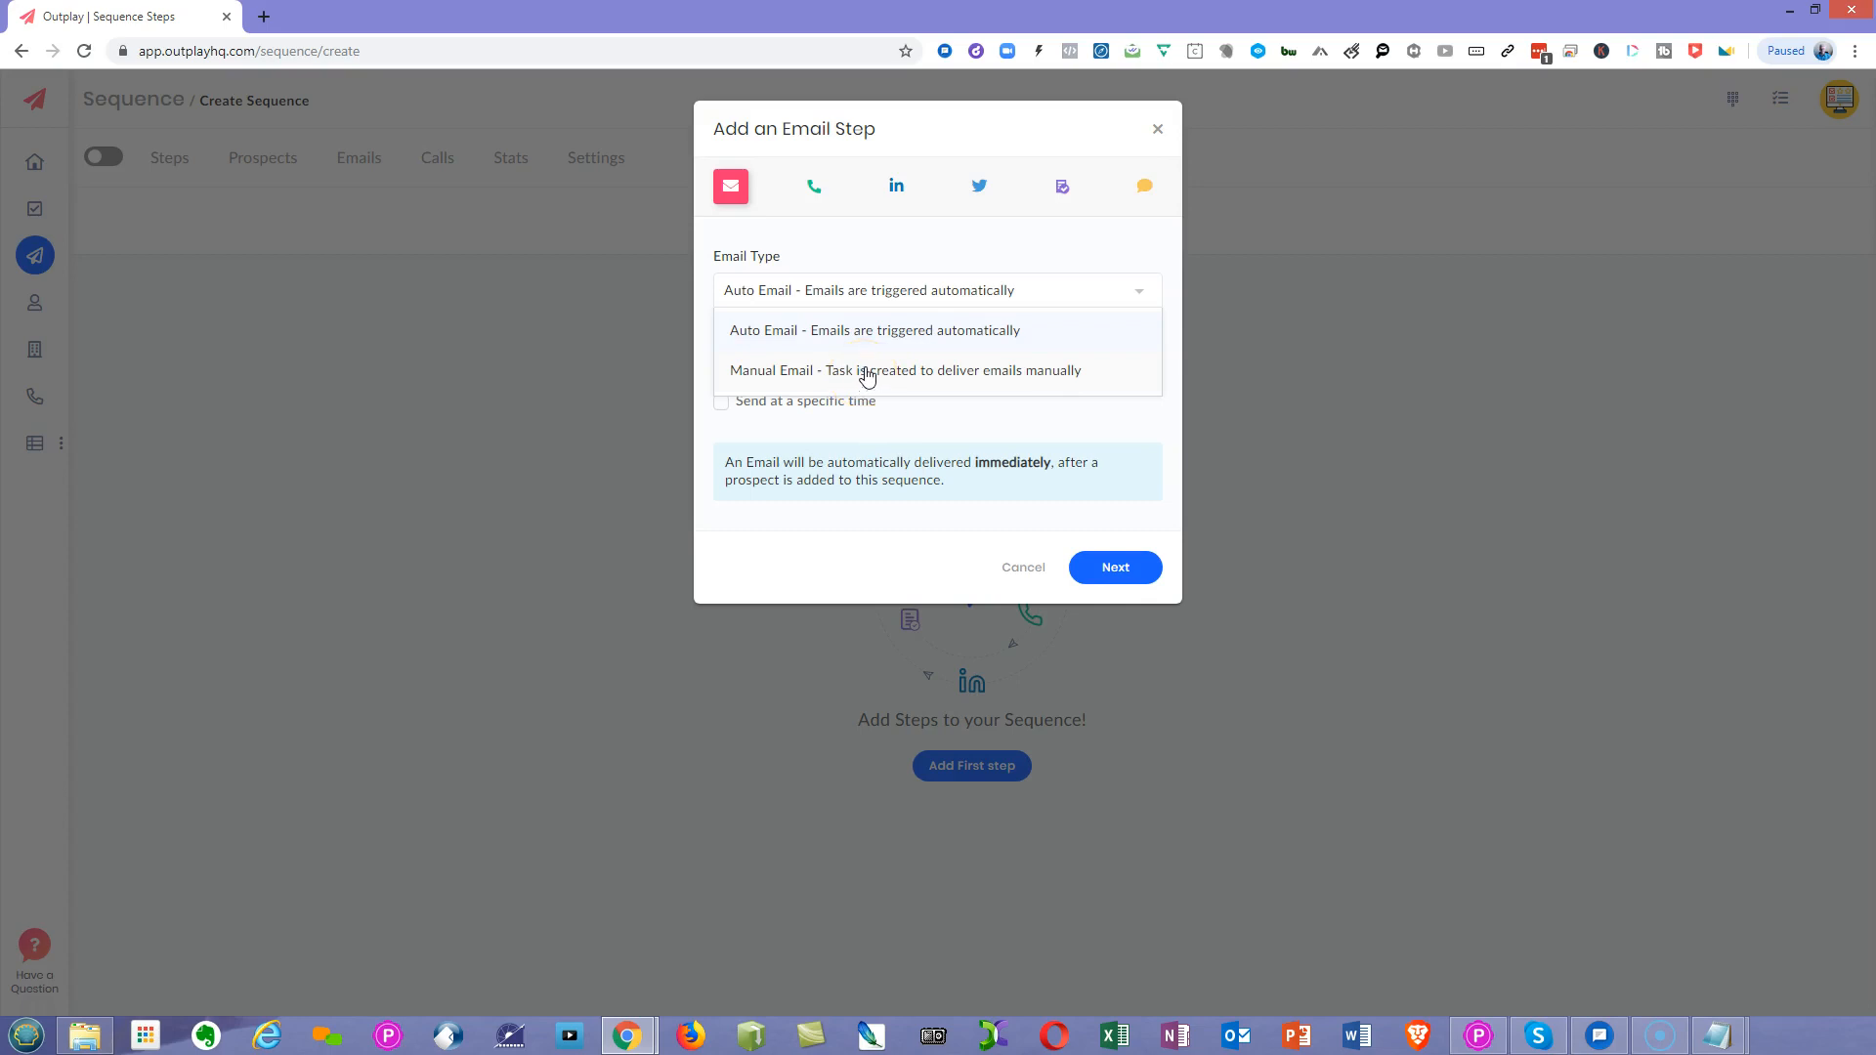
left_click(996, 253)
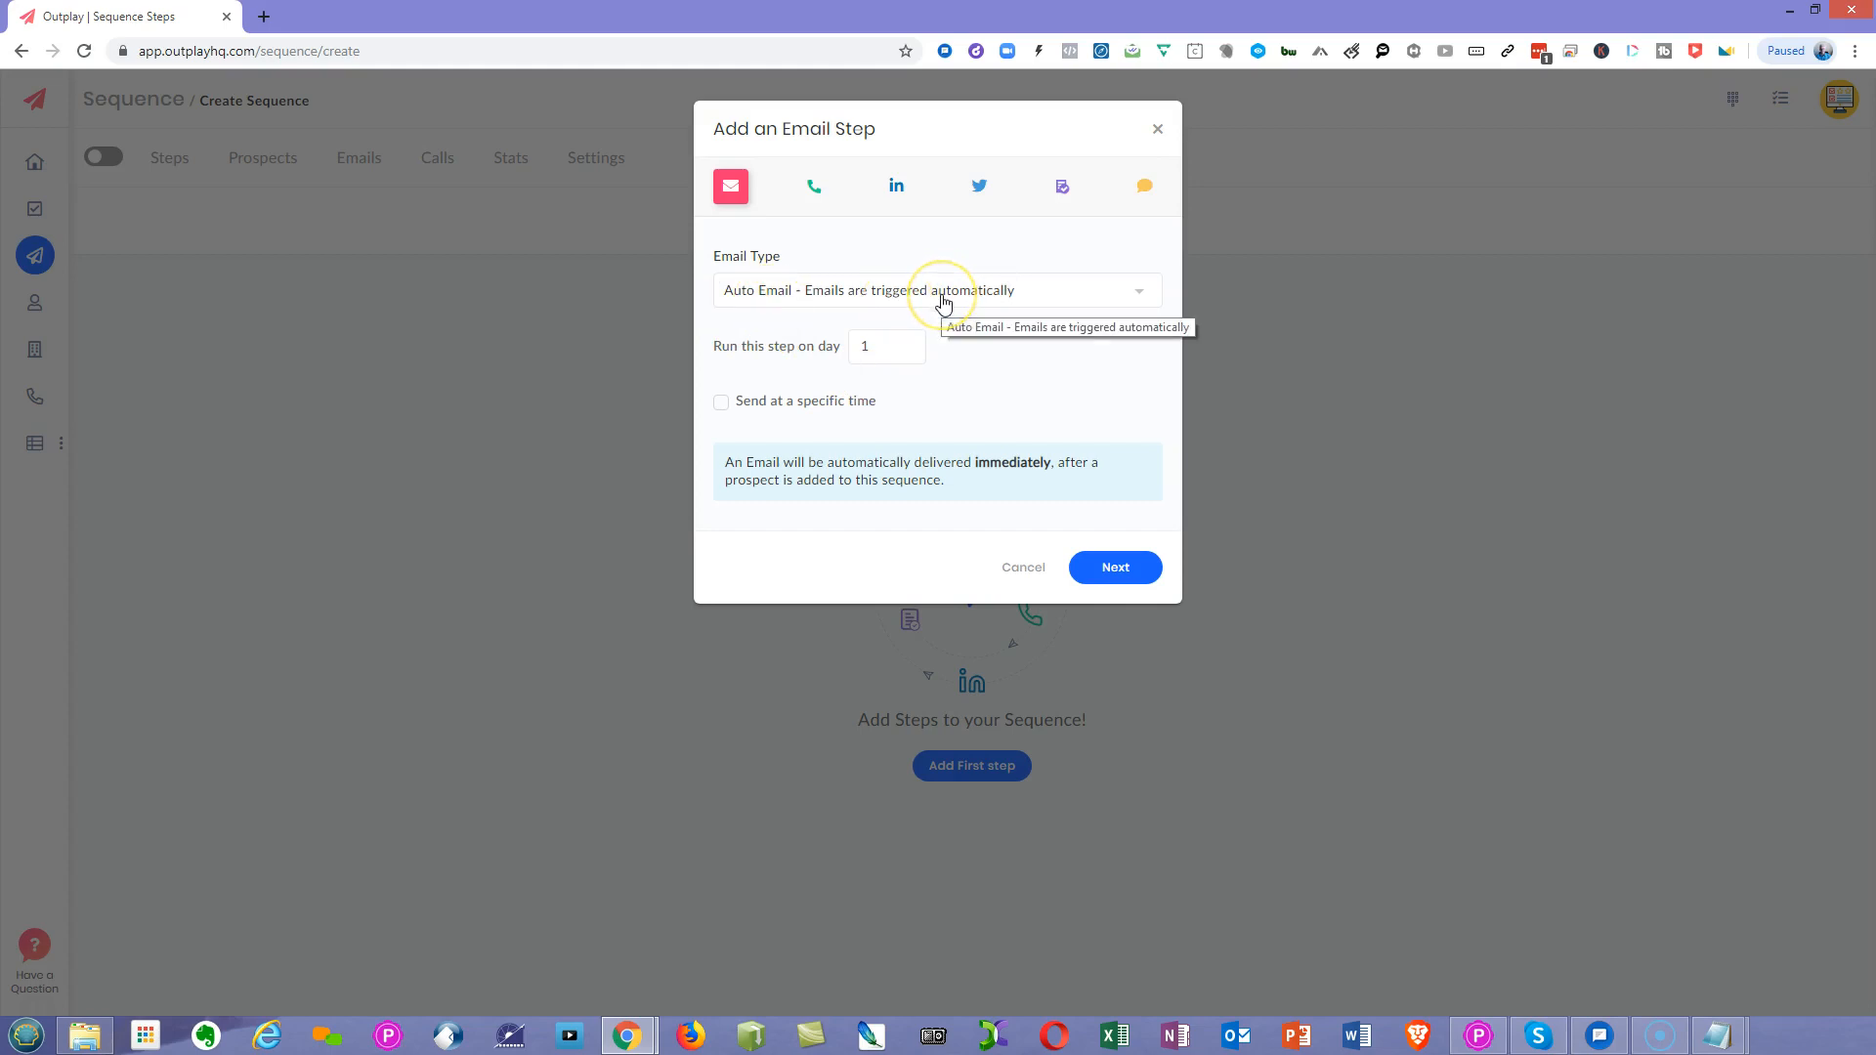
left_click(721, 402)
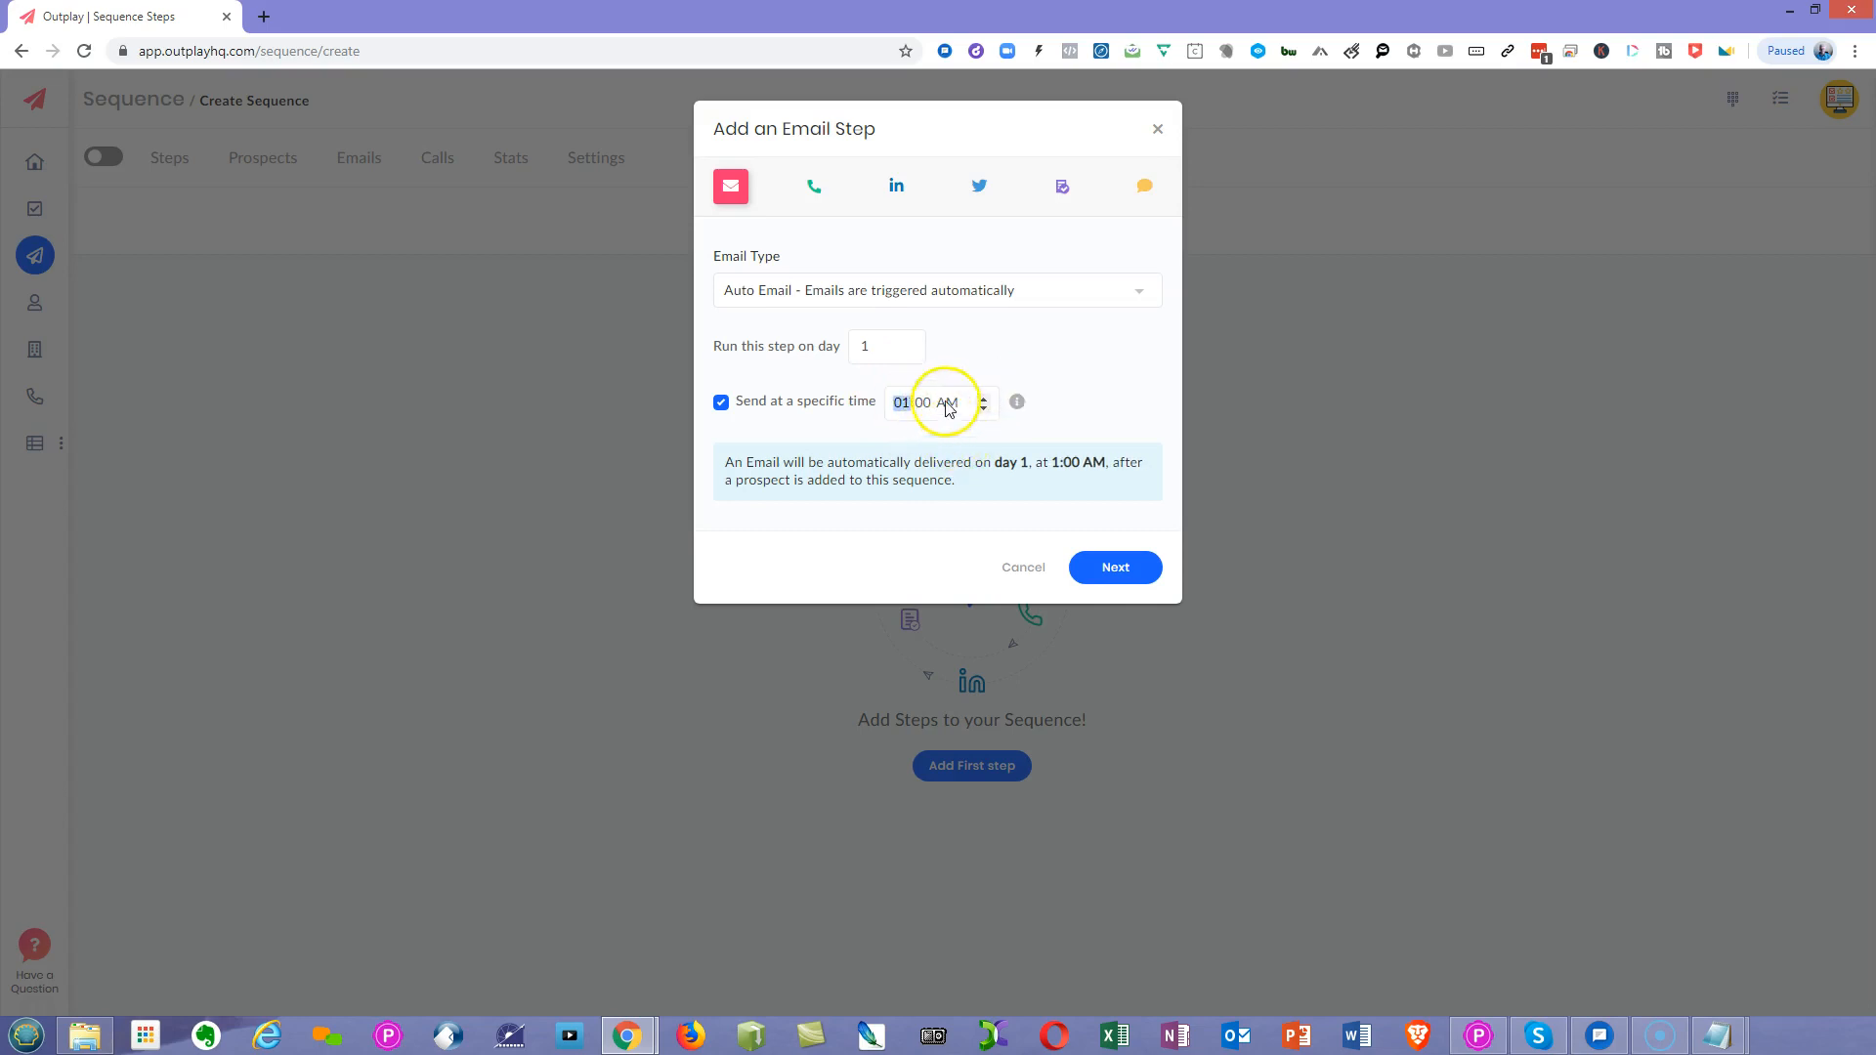
left_click(983, 402)
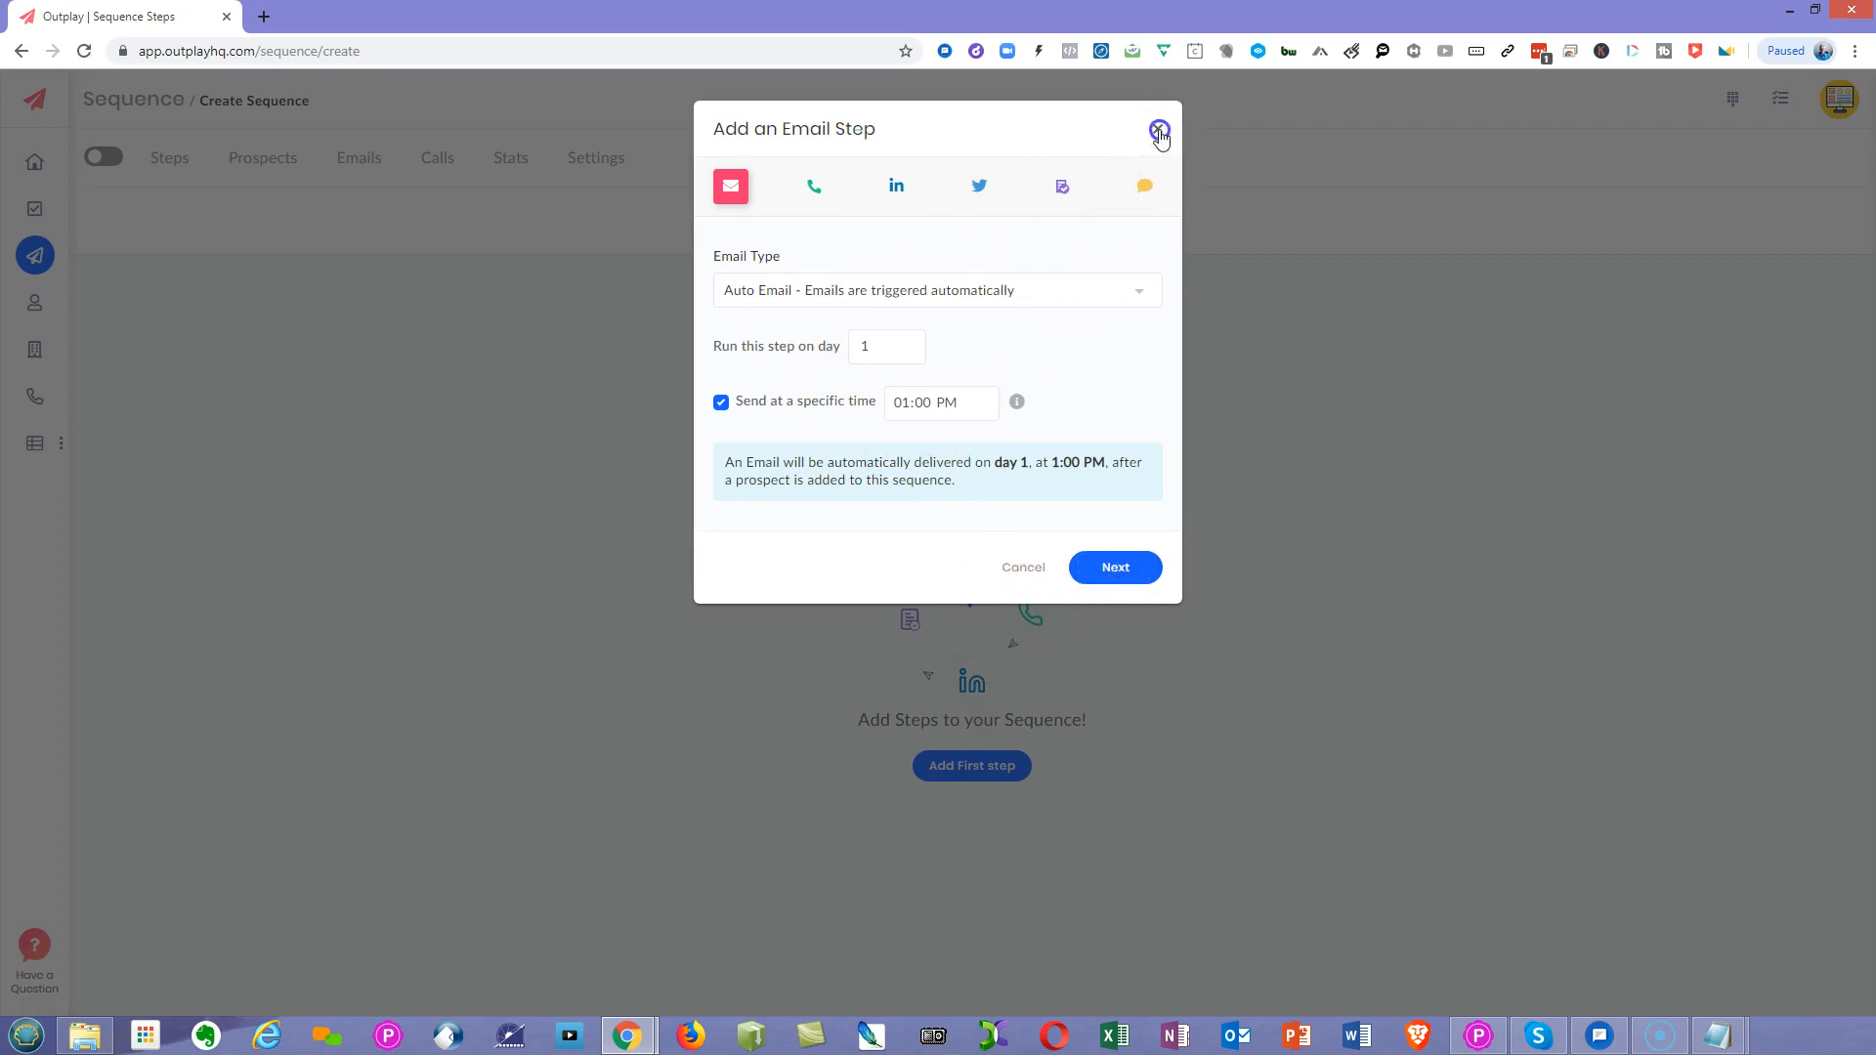
left_click(1158, 130)
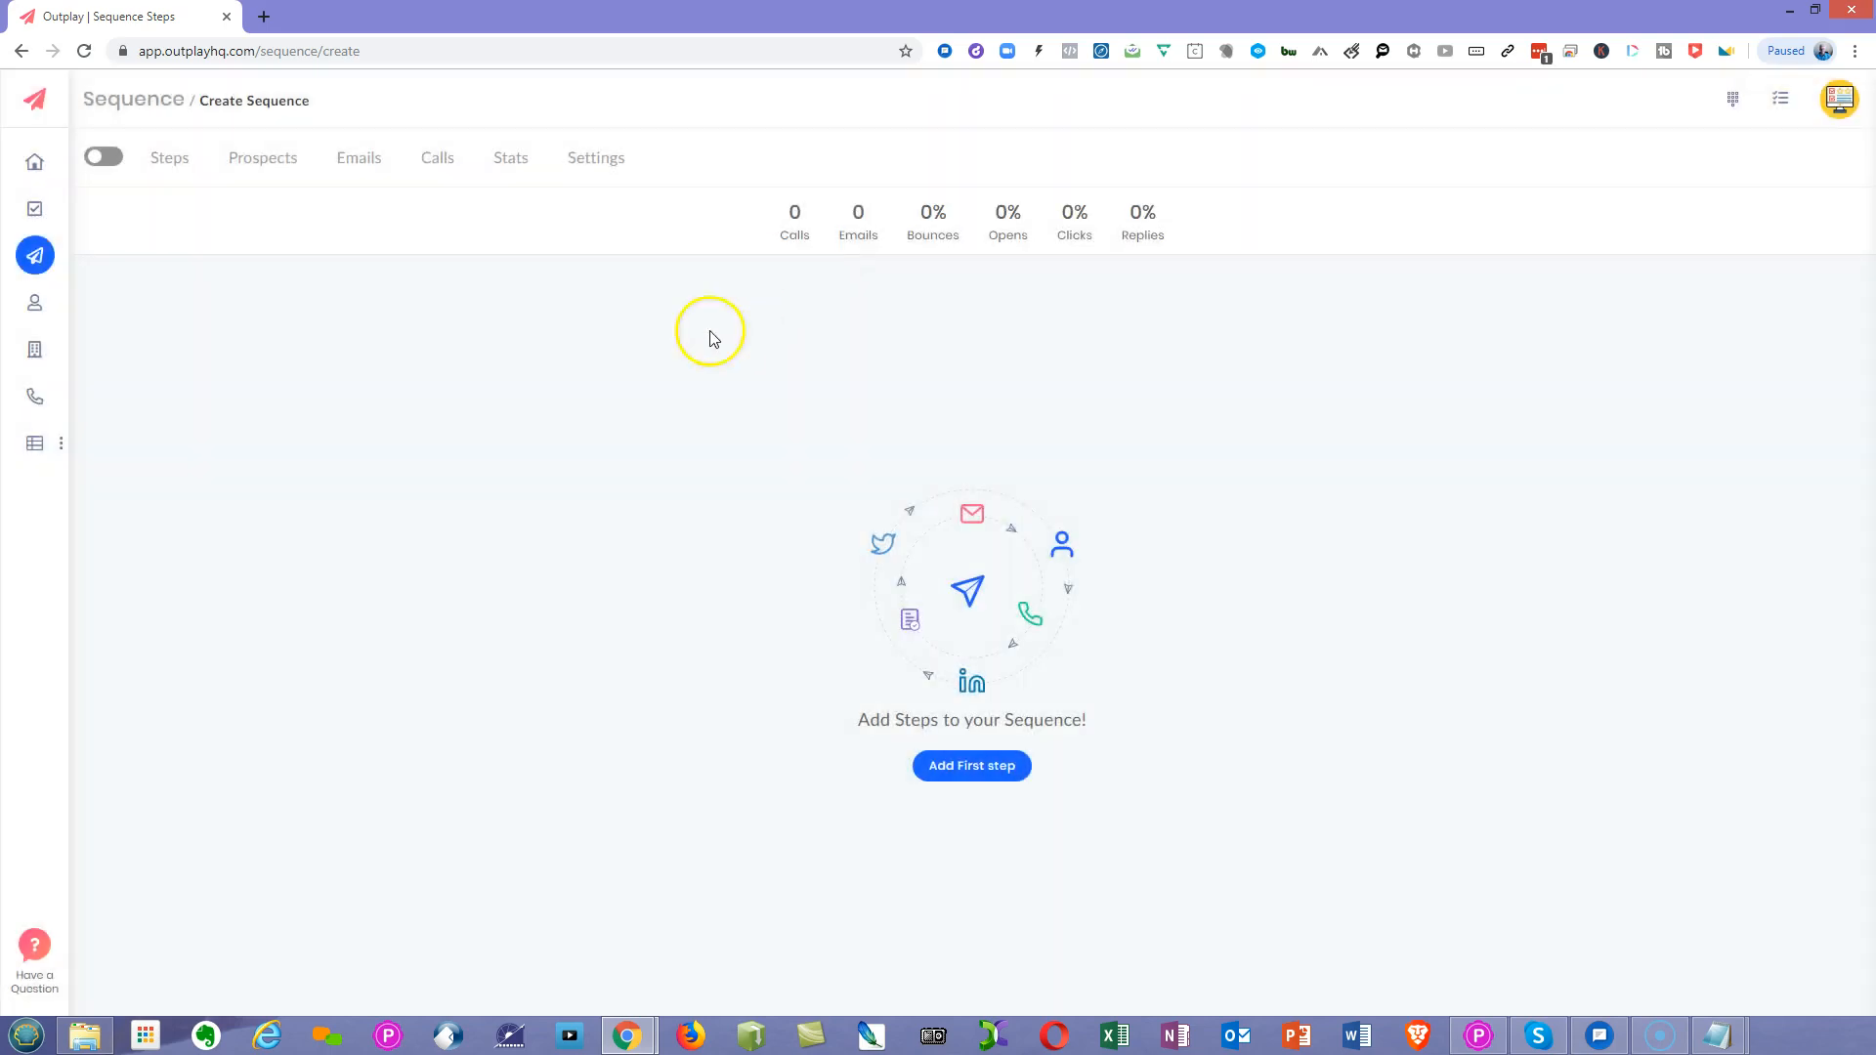
- Open the first sequence in the sequences list and bring up variant A of its Step #1 email for editing
left_click(32, 262)
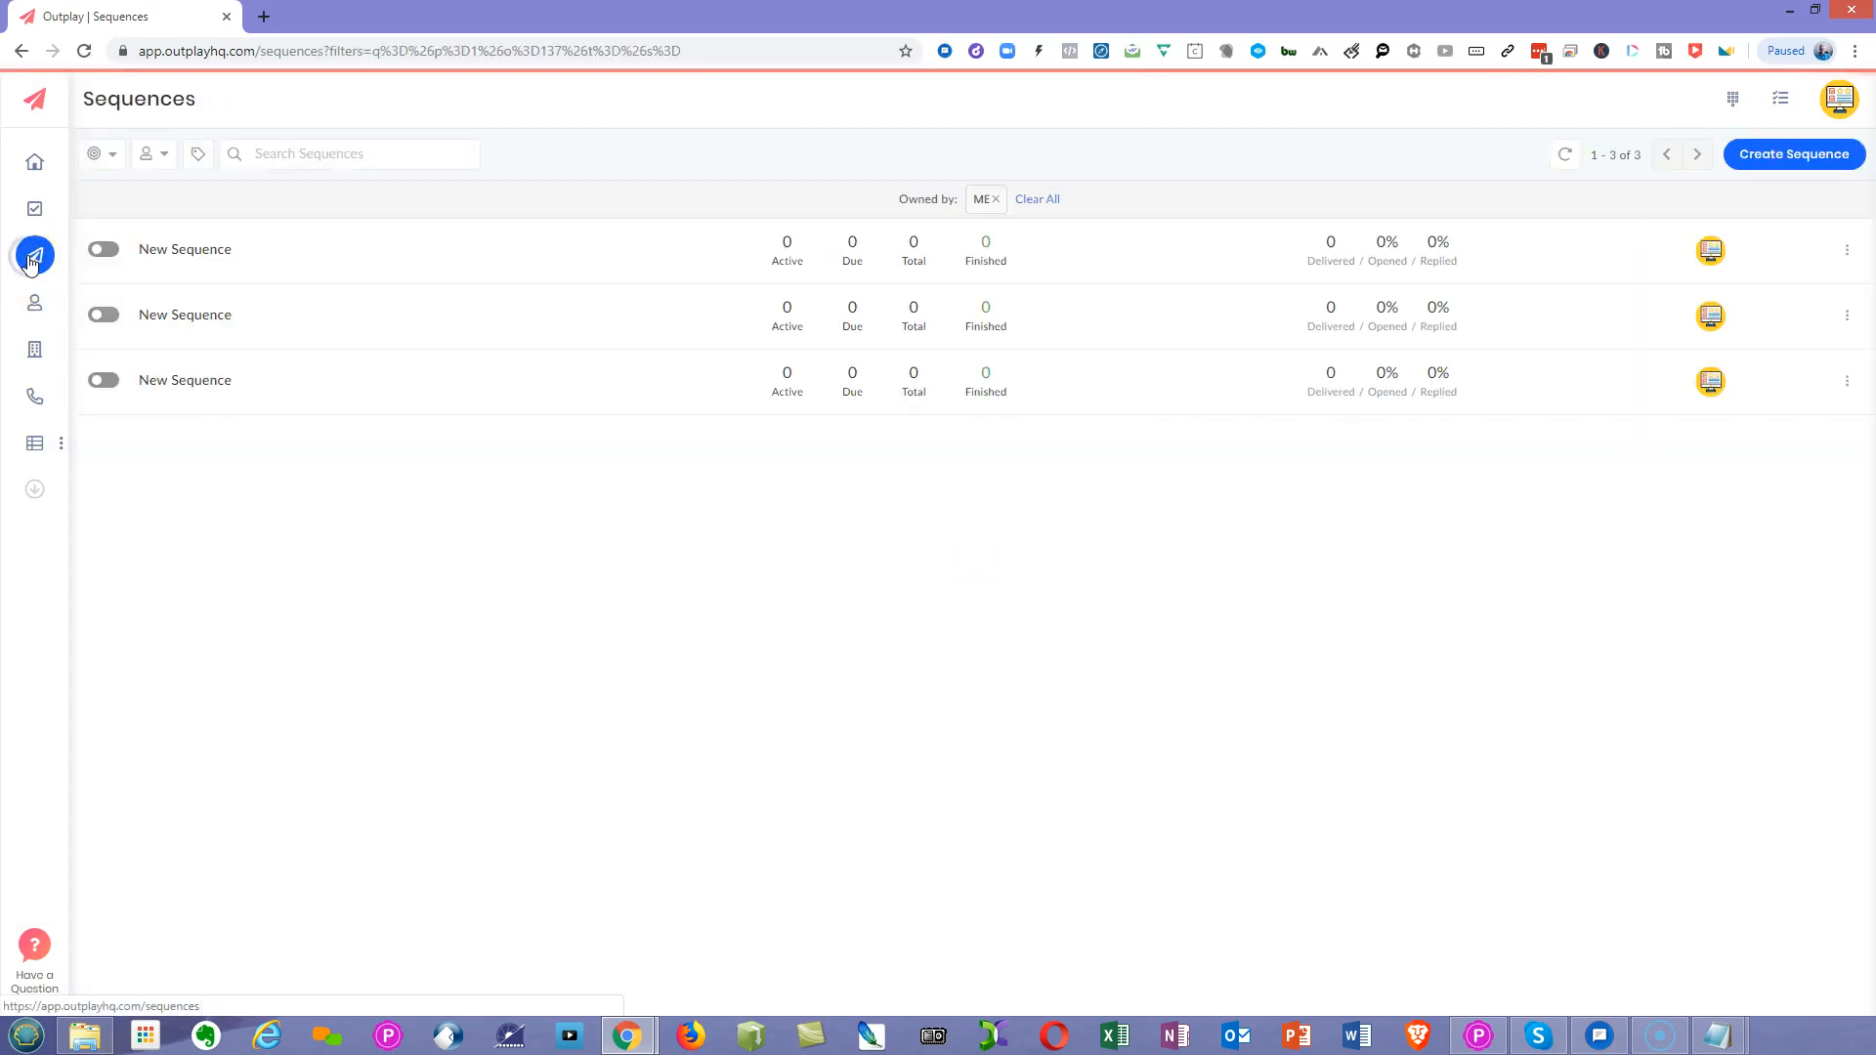
left_click(202, 252)
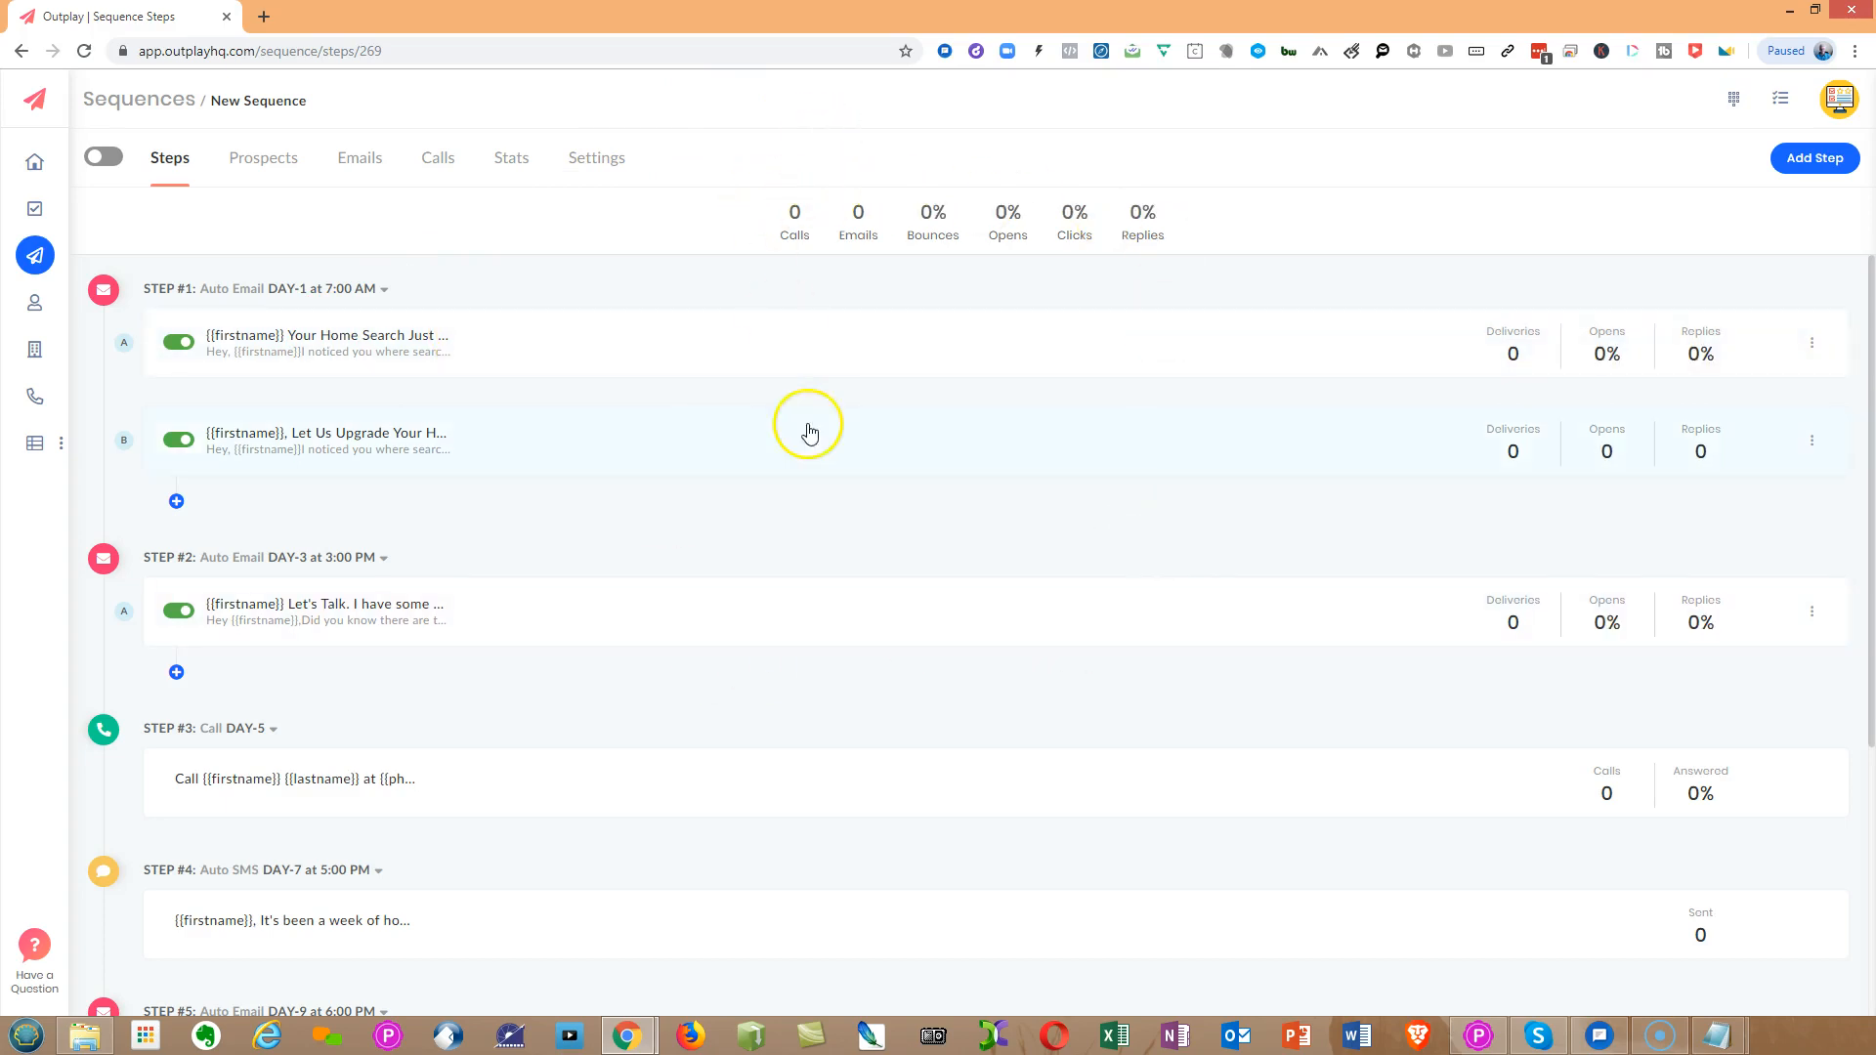
left_click(251, 342)
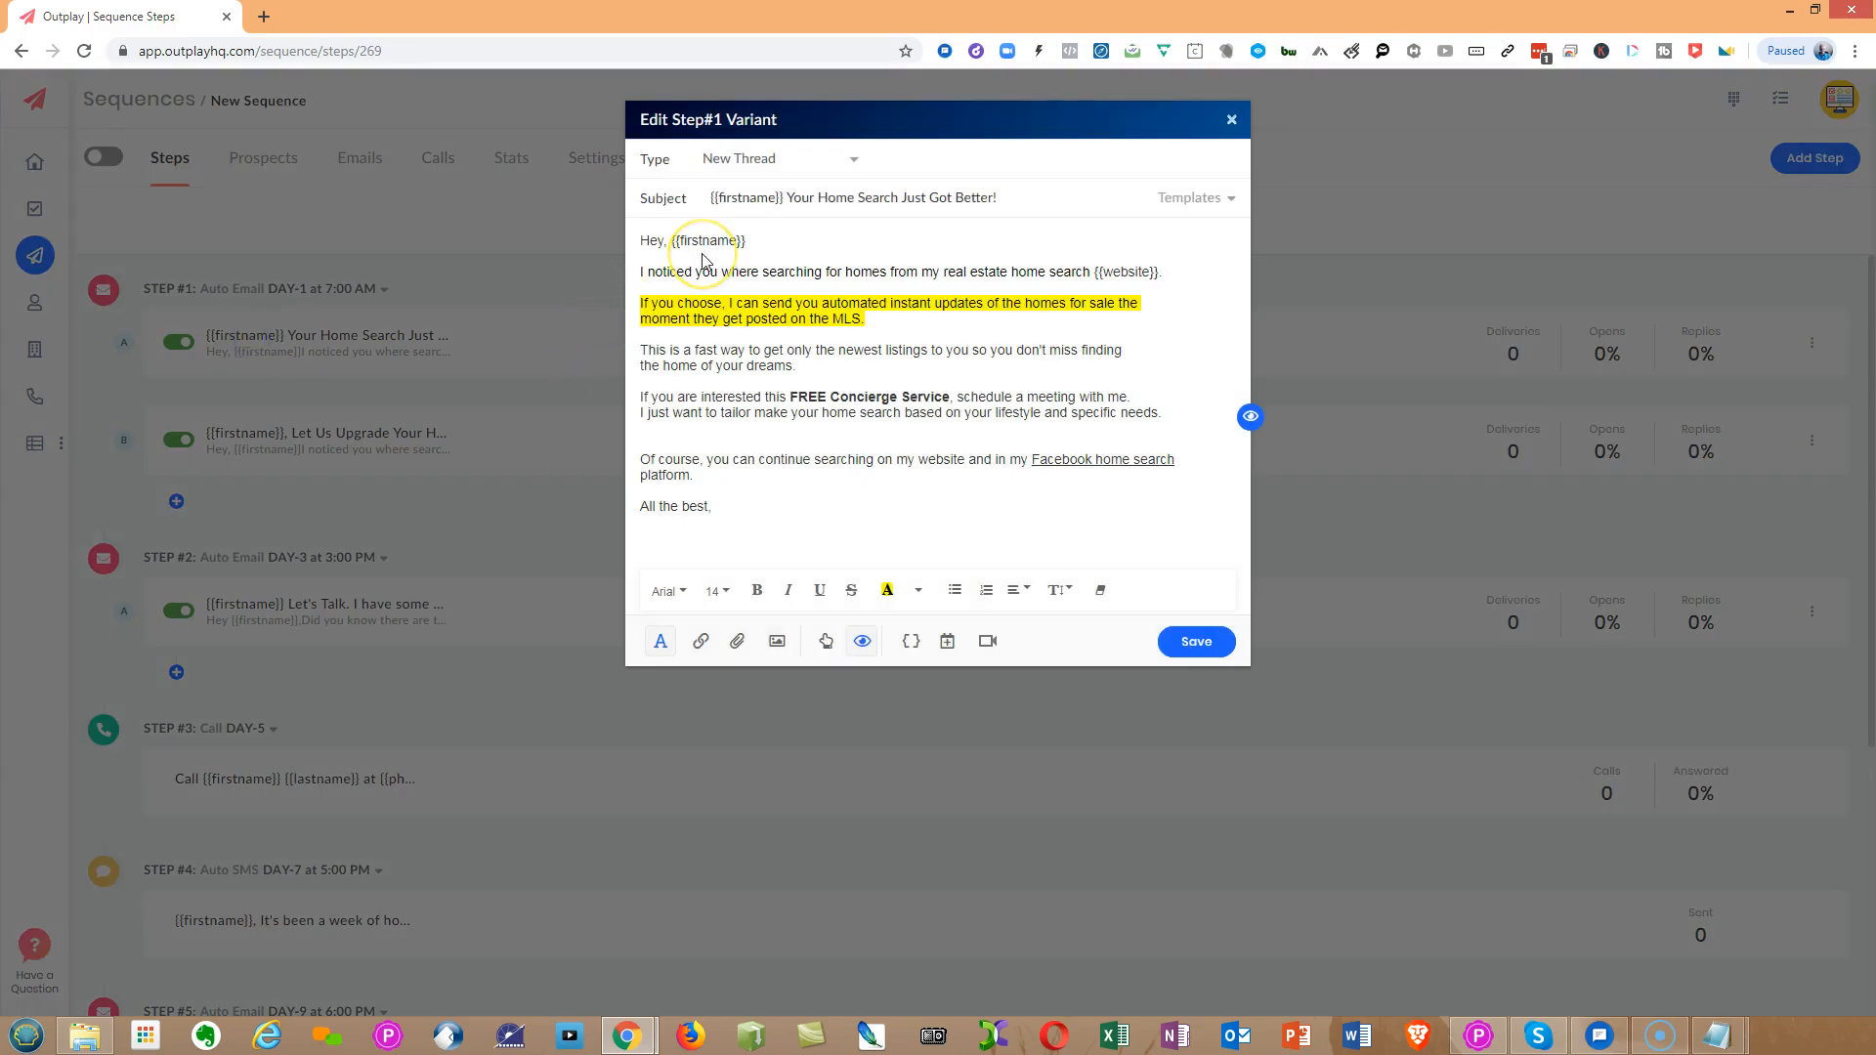
- Examine variant A's subject line, body text, and the formatting of the highlighted sentence, "FREE Concierge Service" and "Facebook home search"
left_click_drag(999, 197, 703, 196)
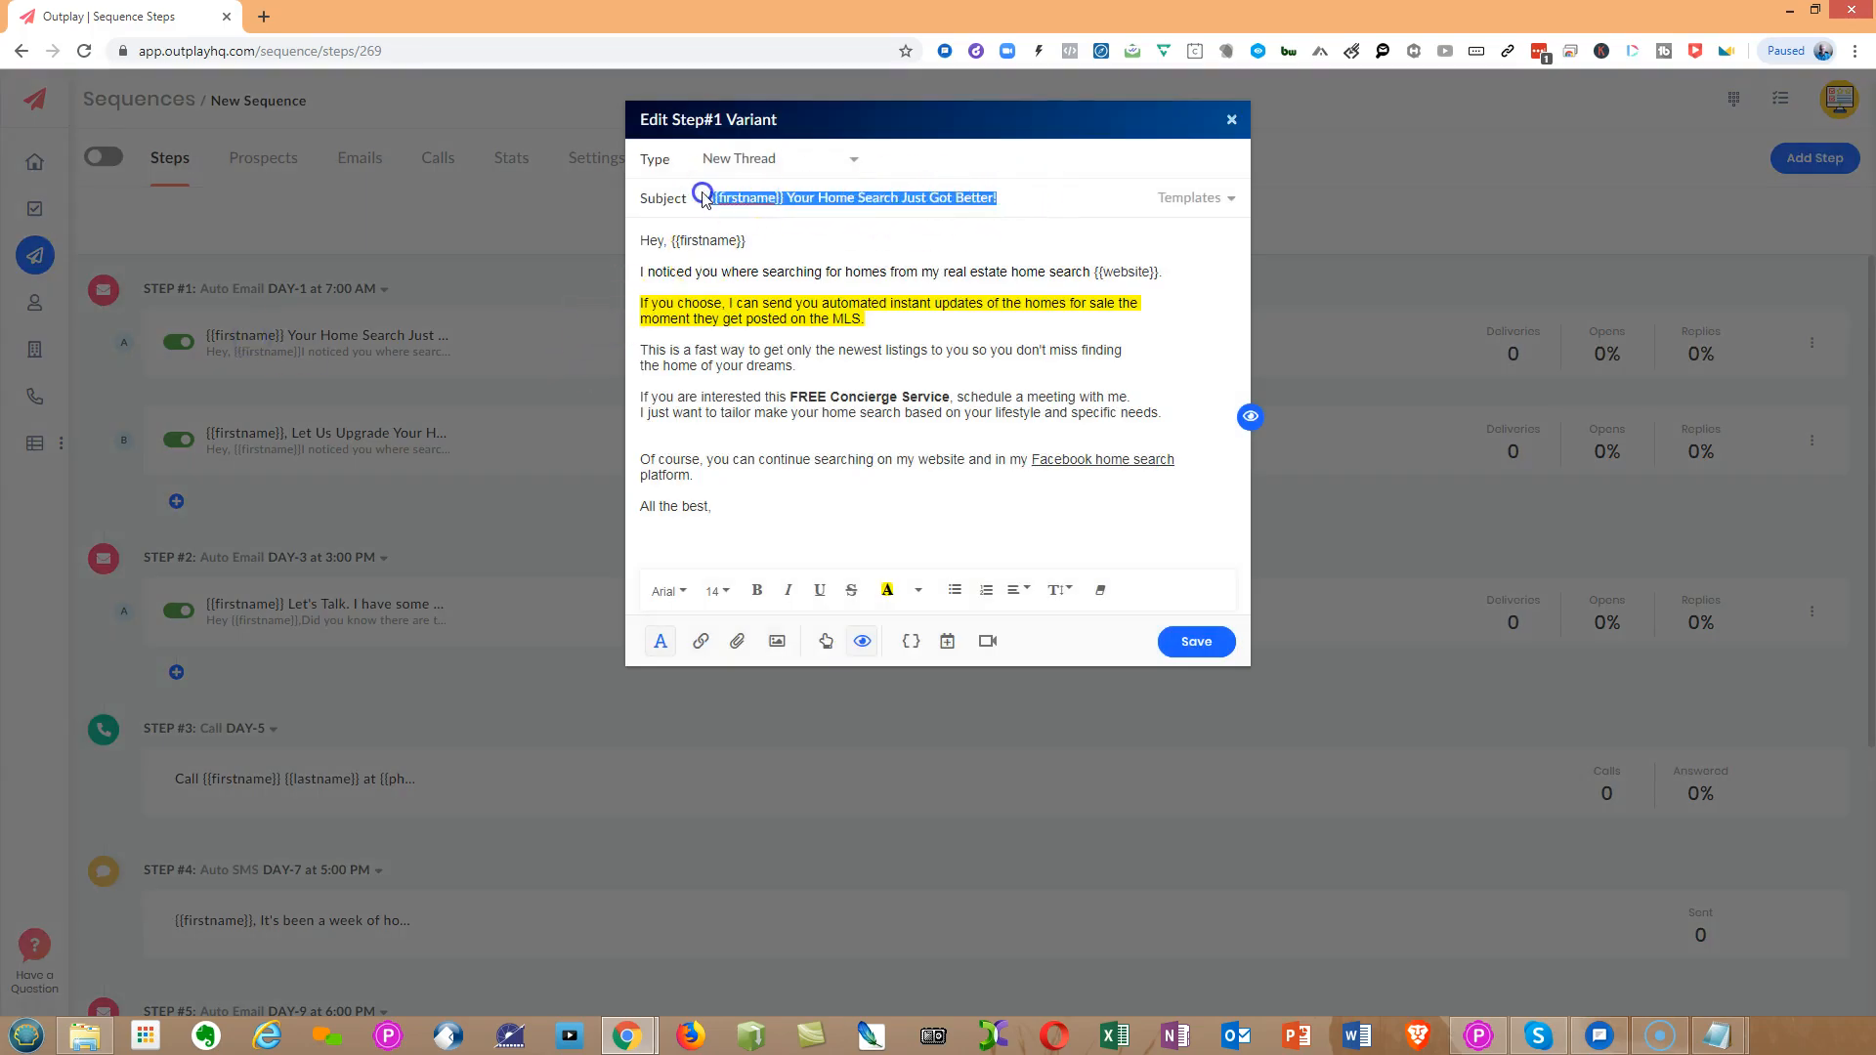
left_click(816, 238)
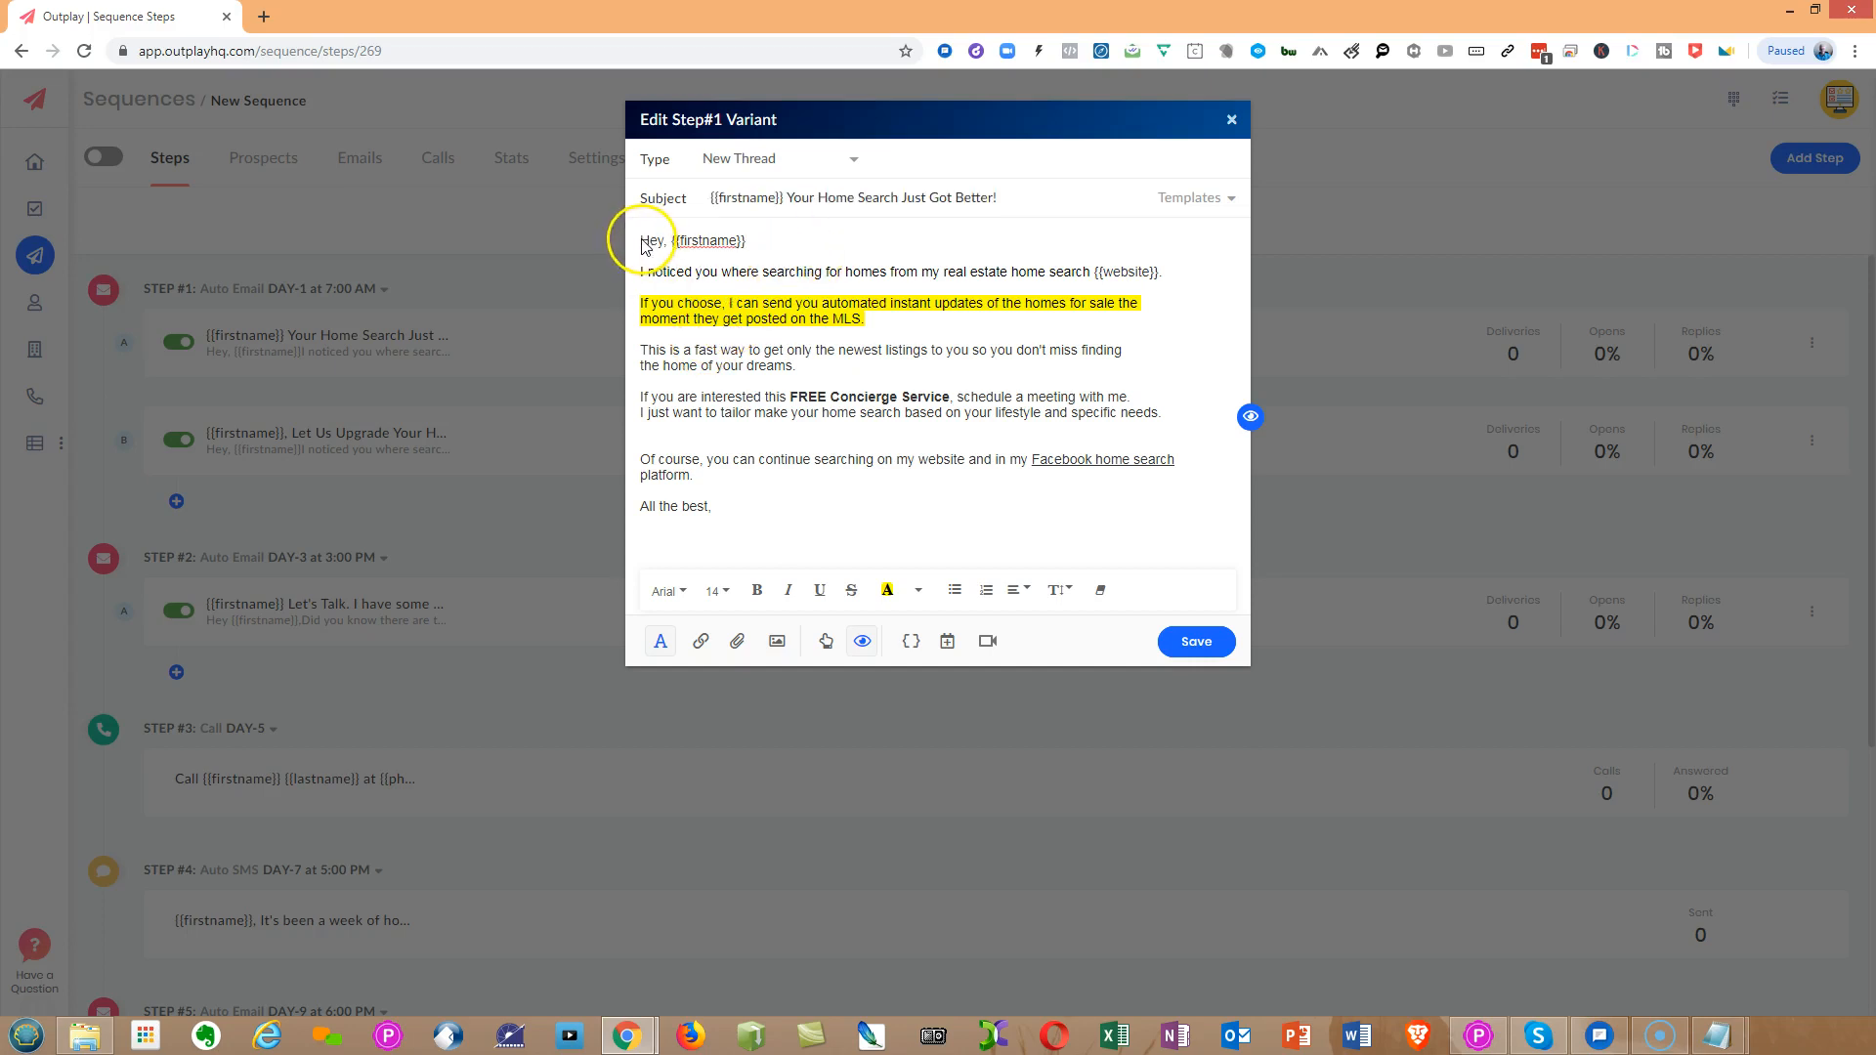
left_click_drag(664, 240, 769, 517)
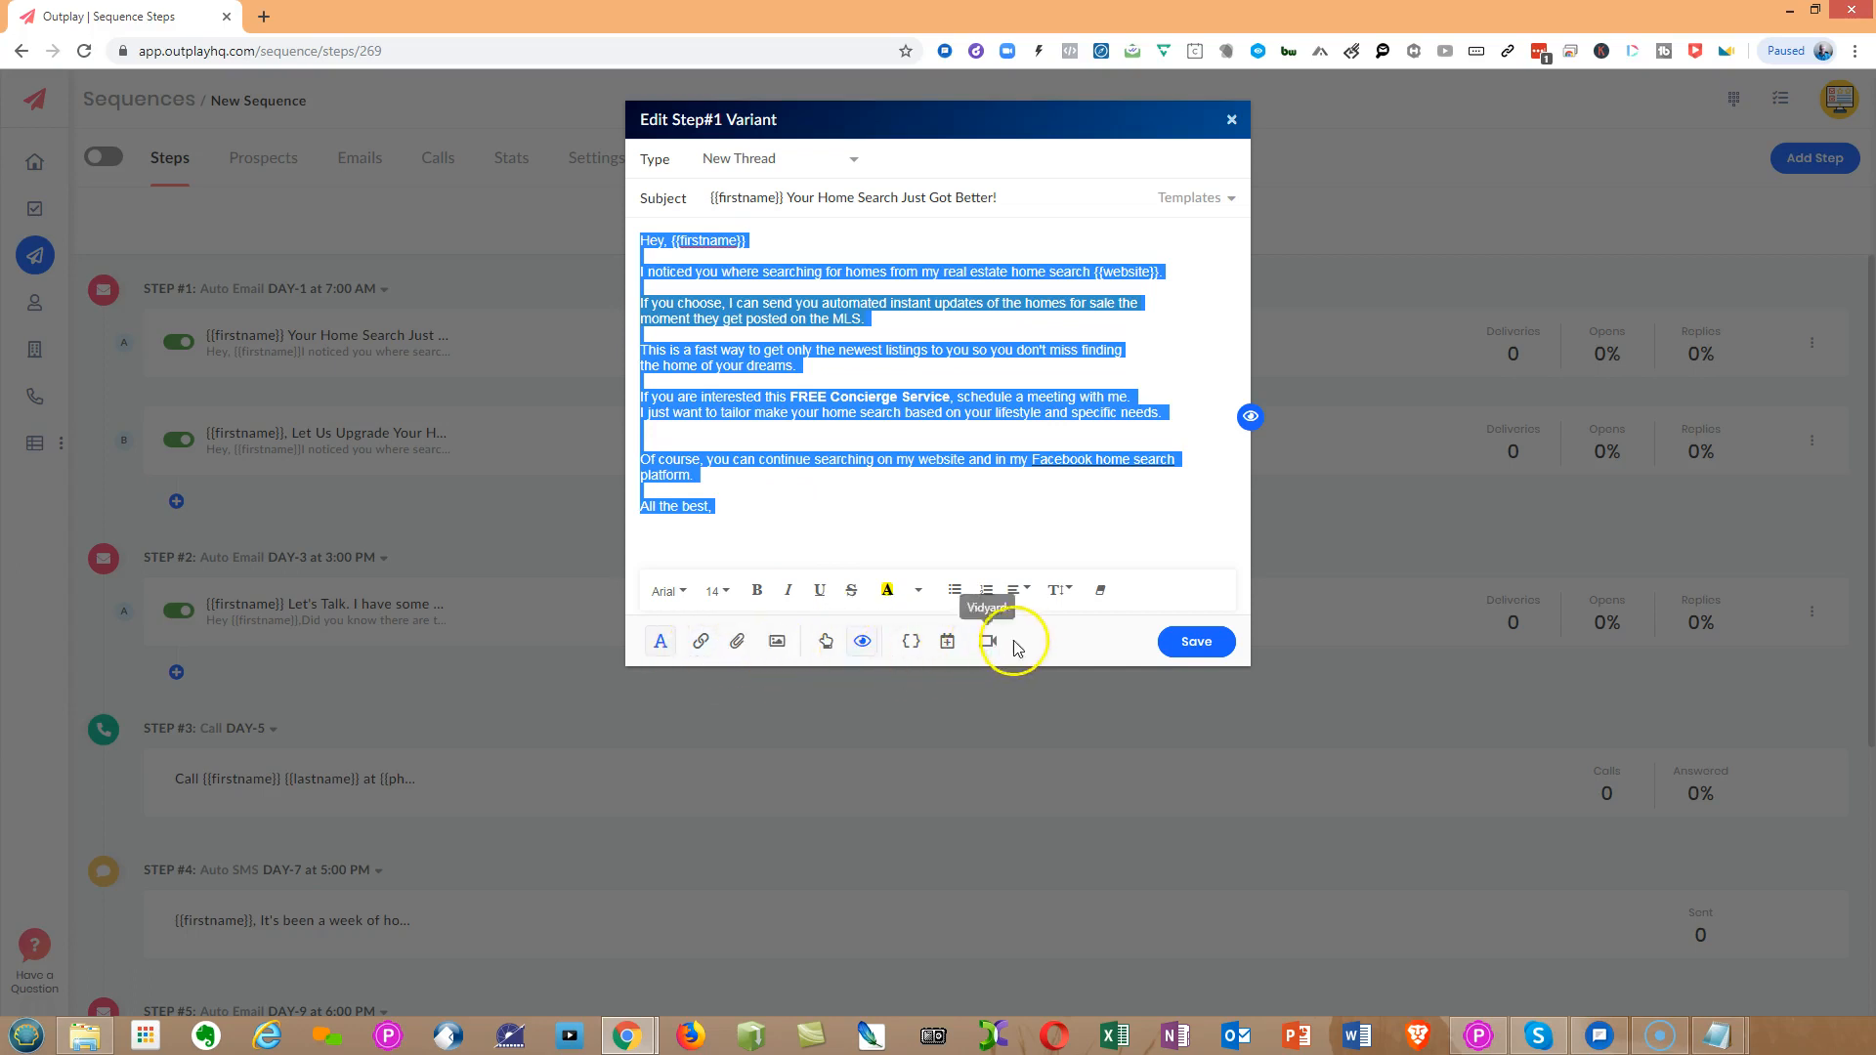
left_click(818, 501)
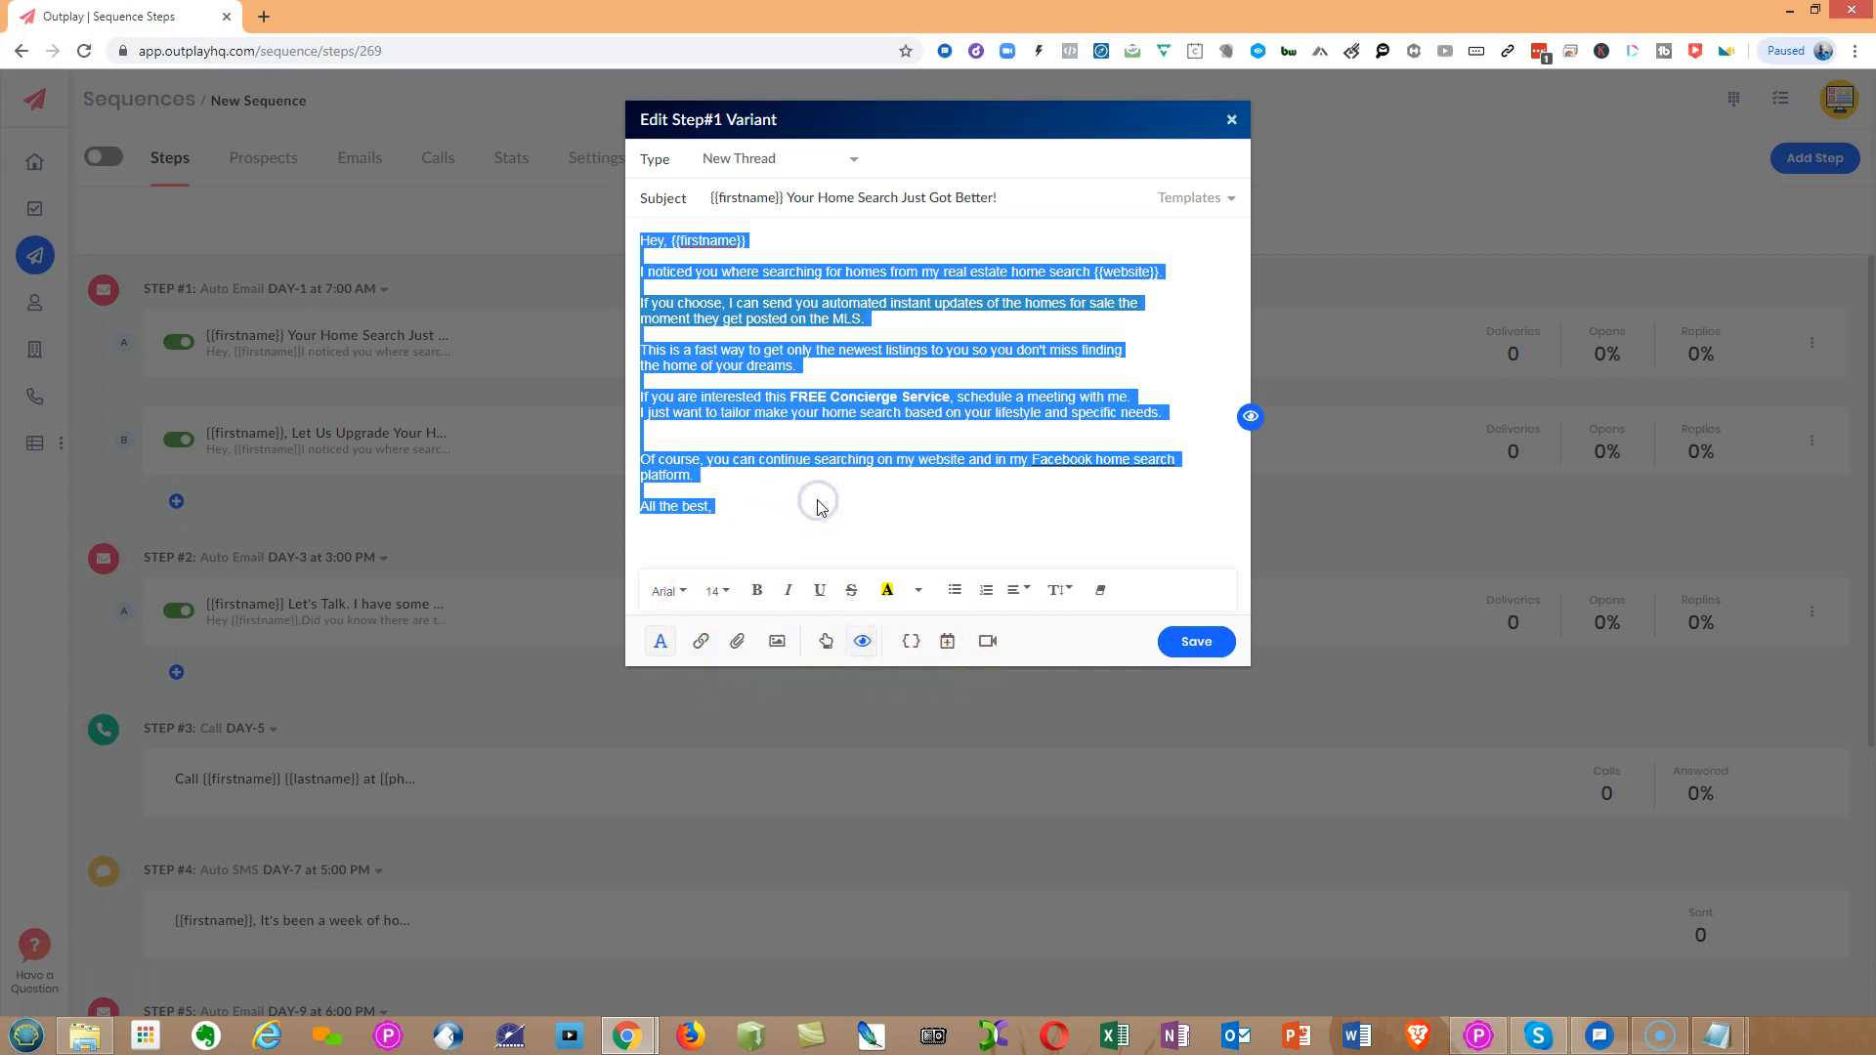
left_click(918, 328)
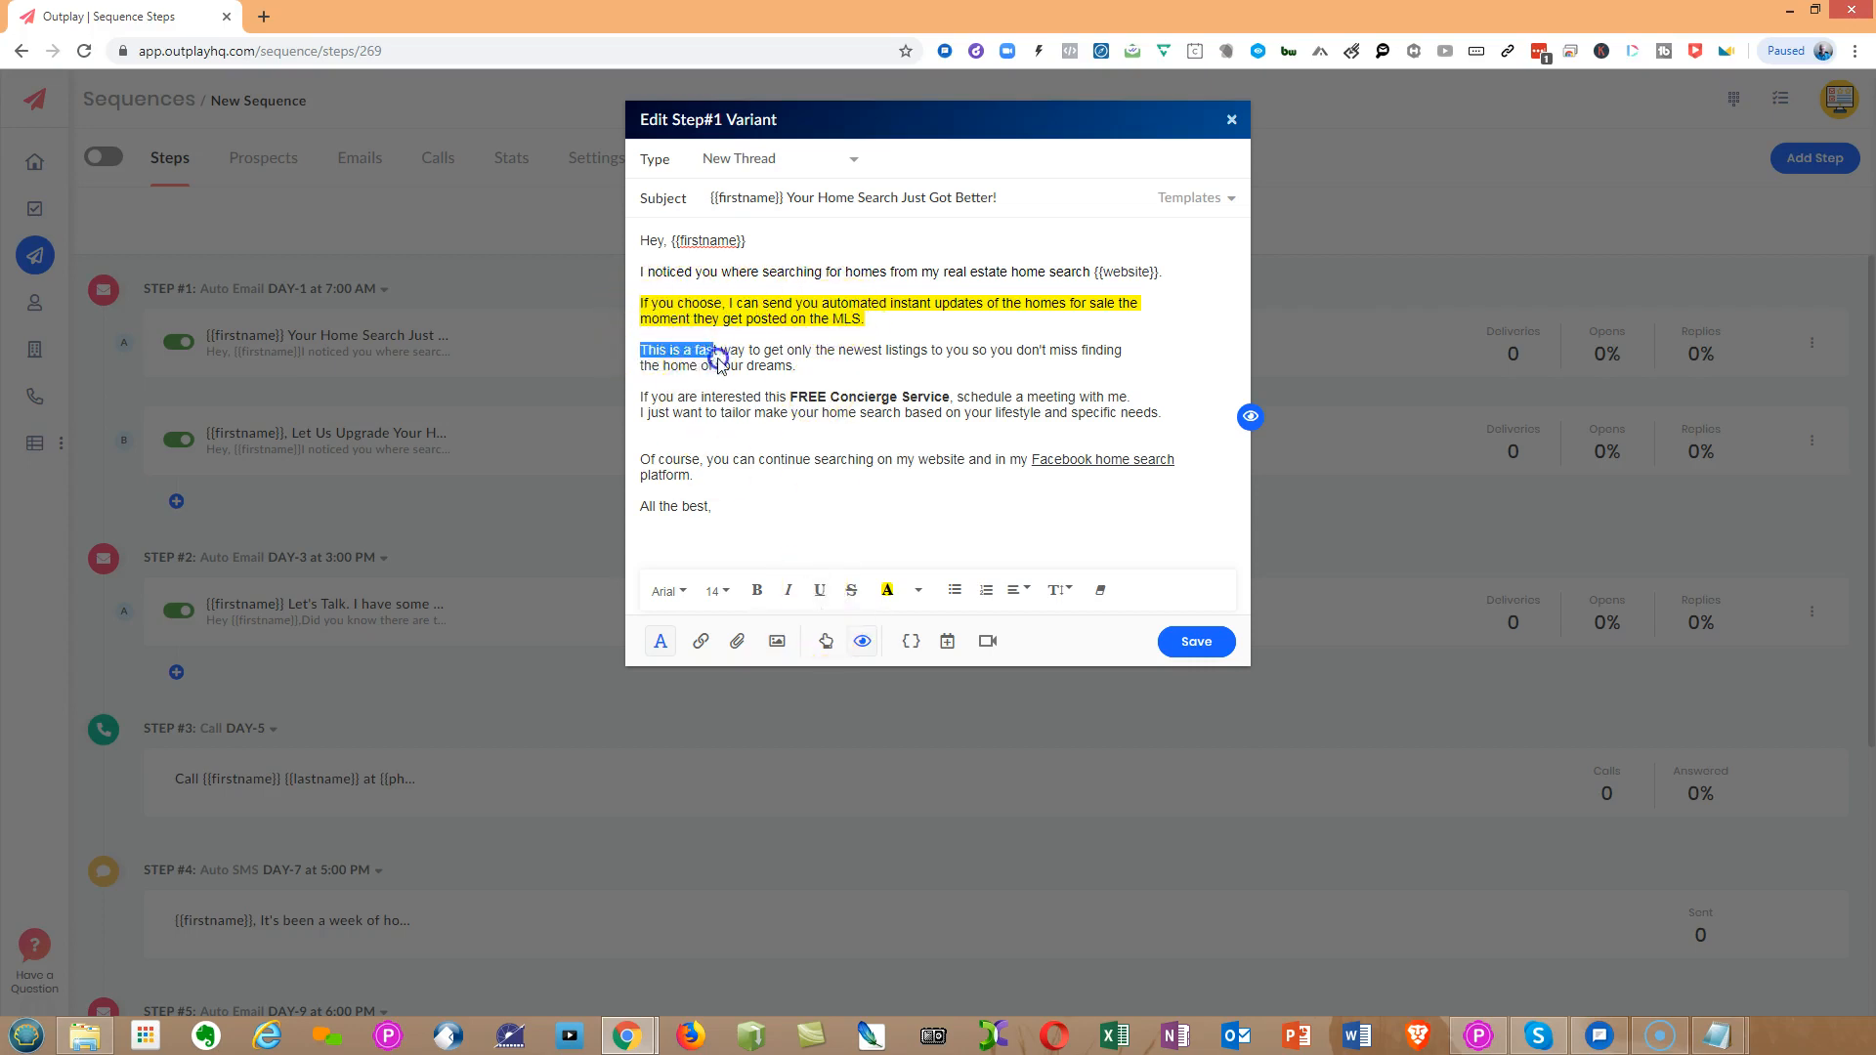
left_click_drag(714, 359, 821, 365)
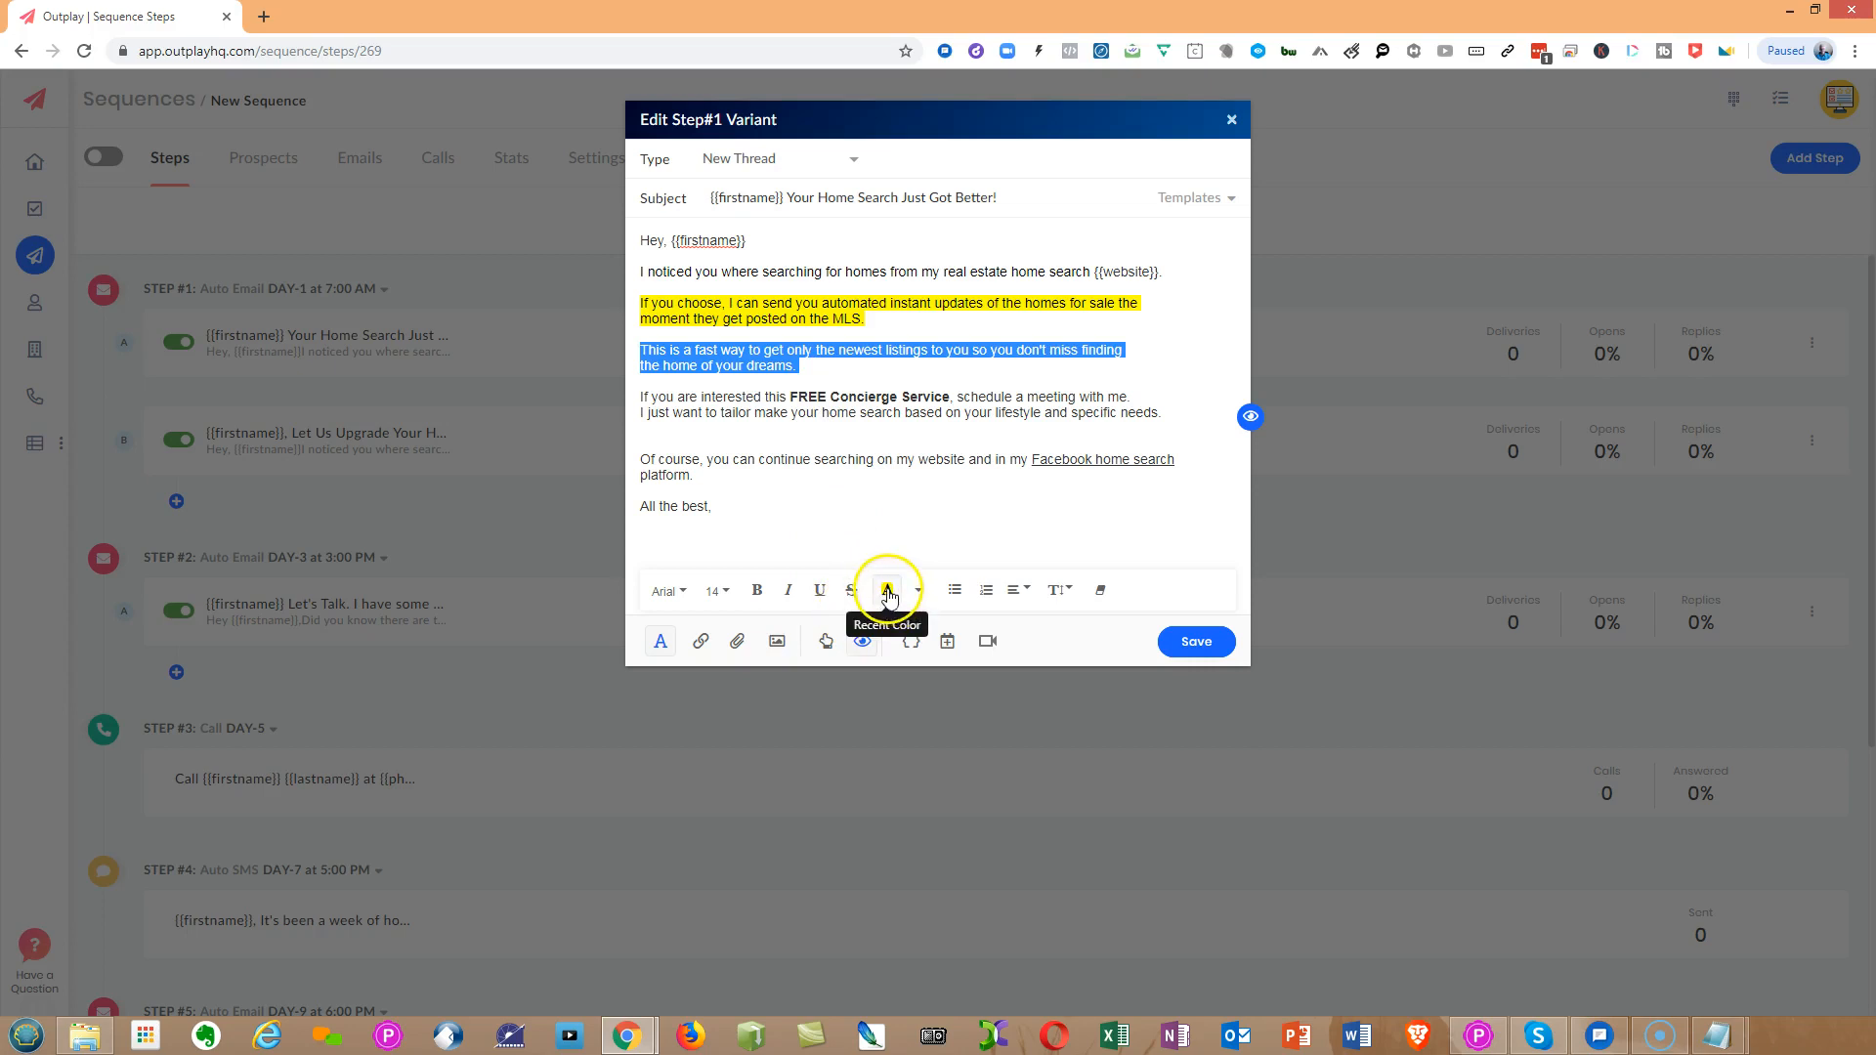
left_click(851, 368)
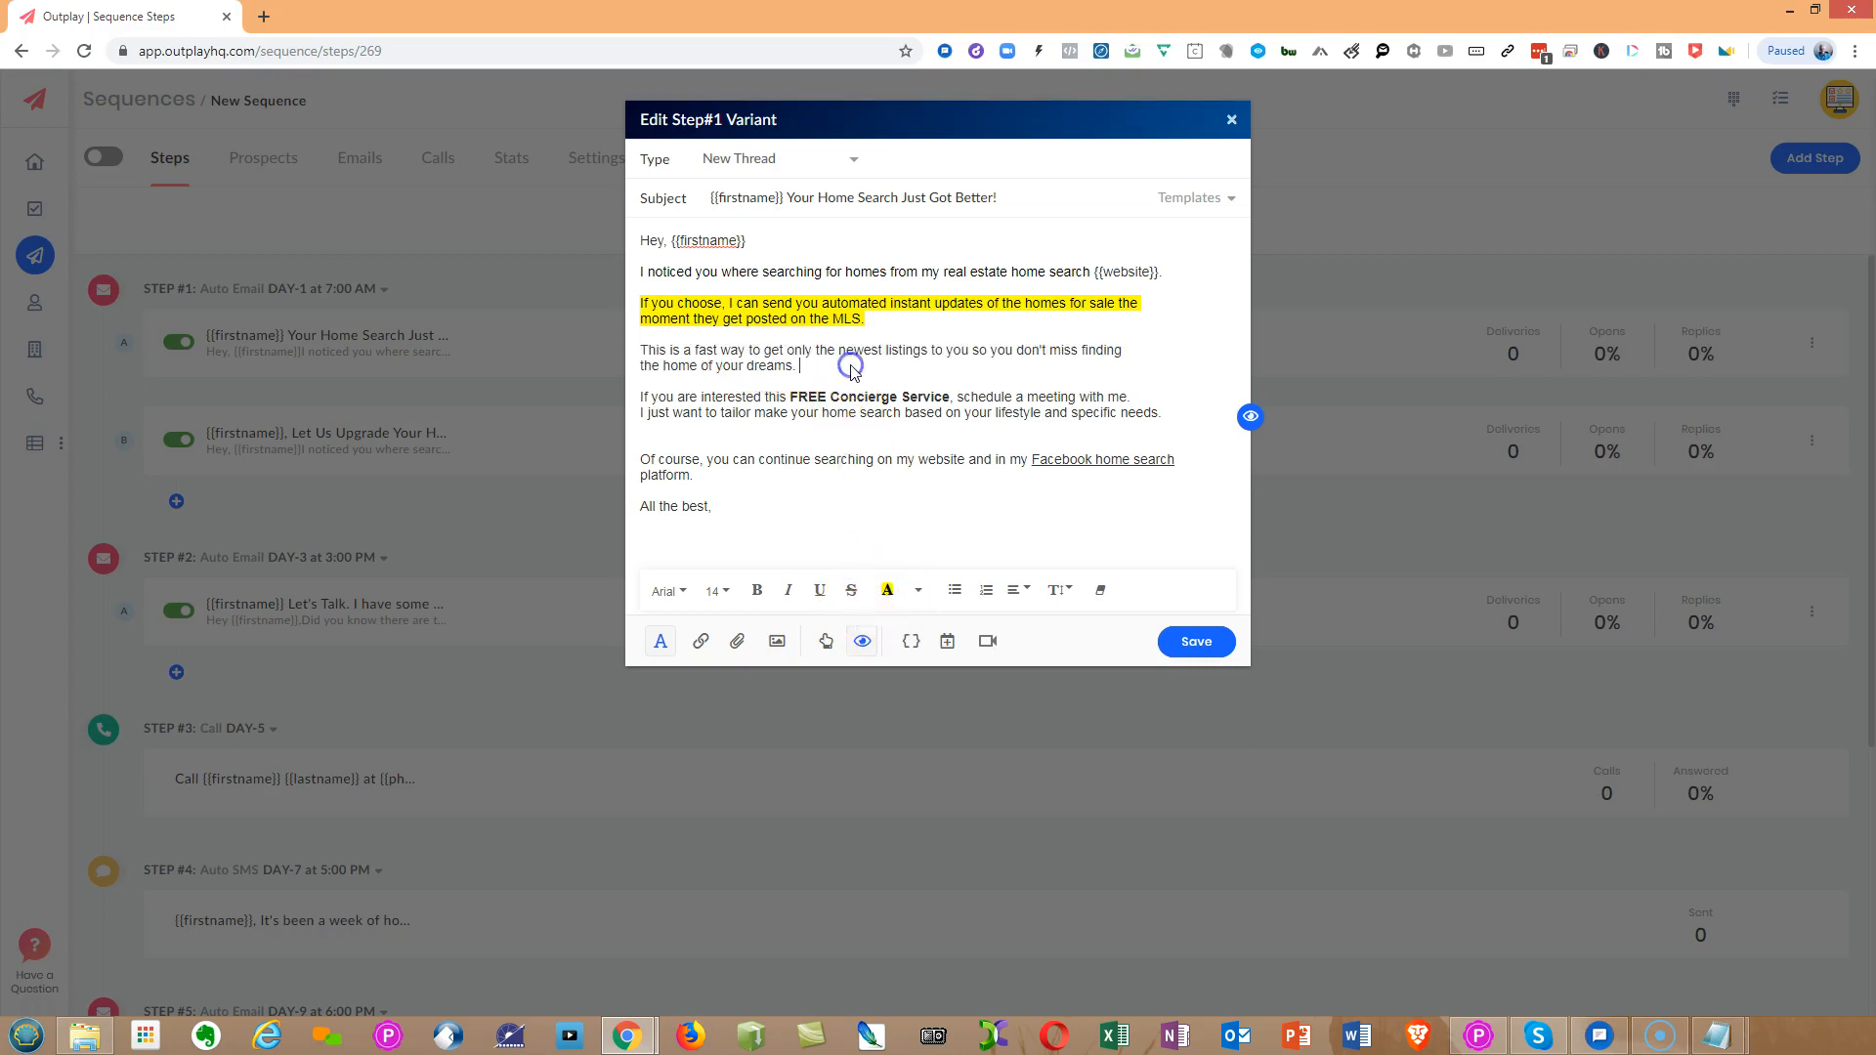
left_click_drag(789, 397, 953, 398)
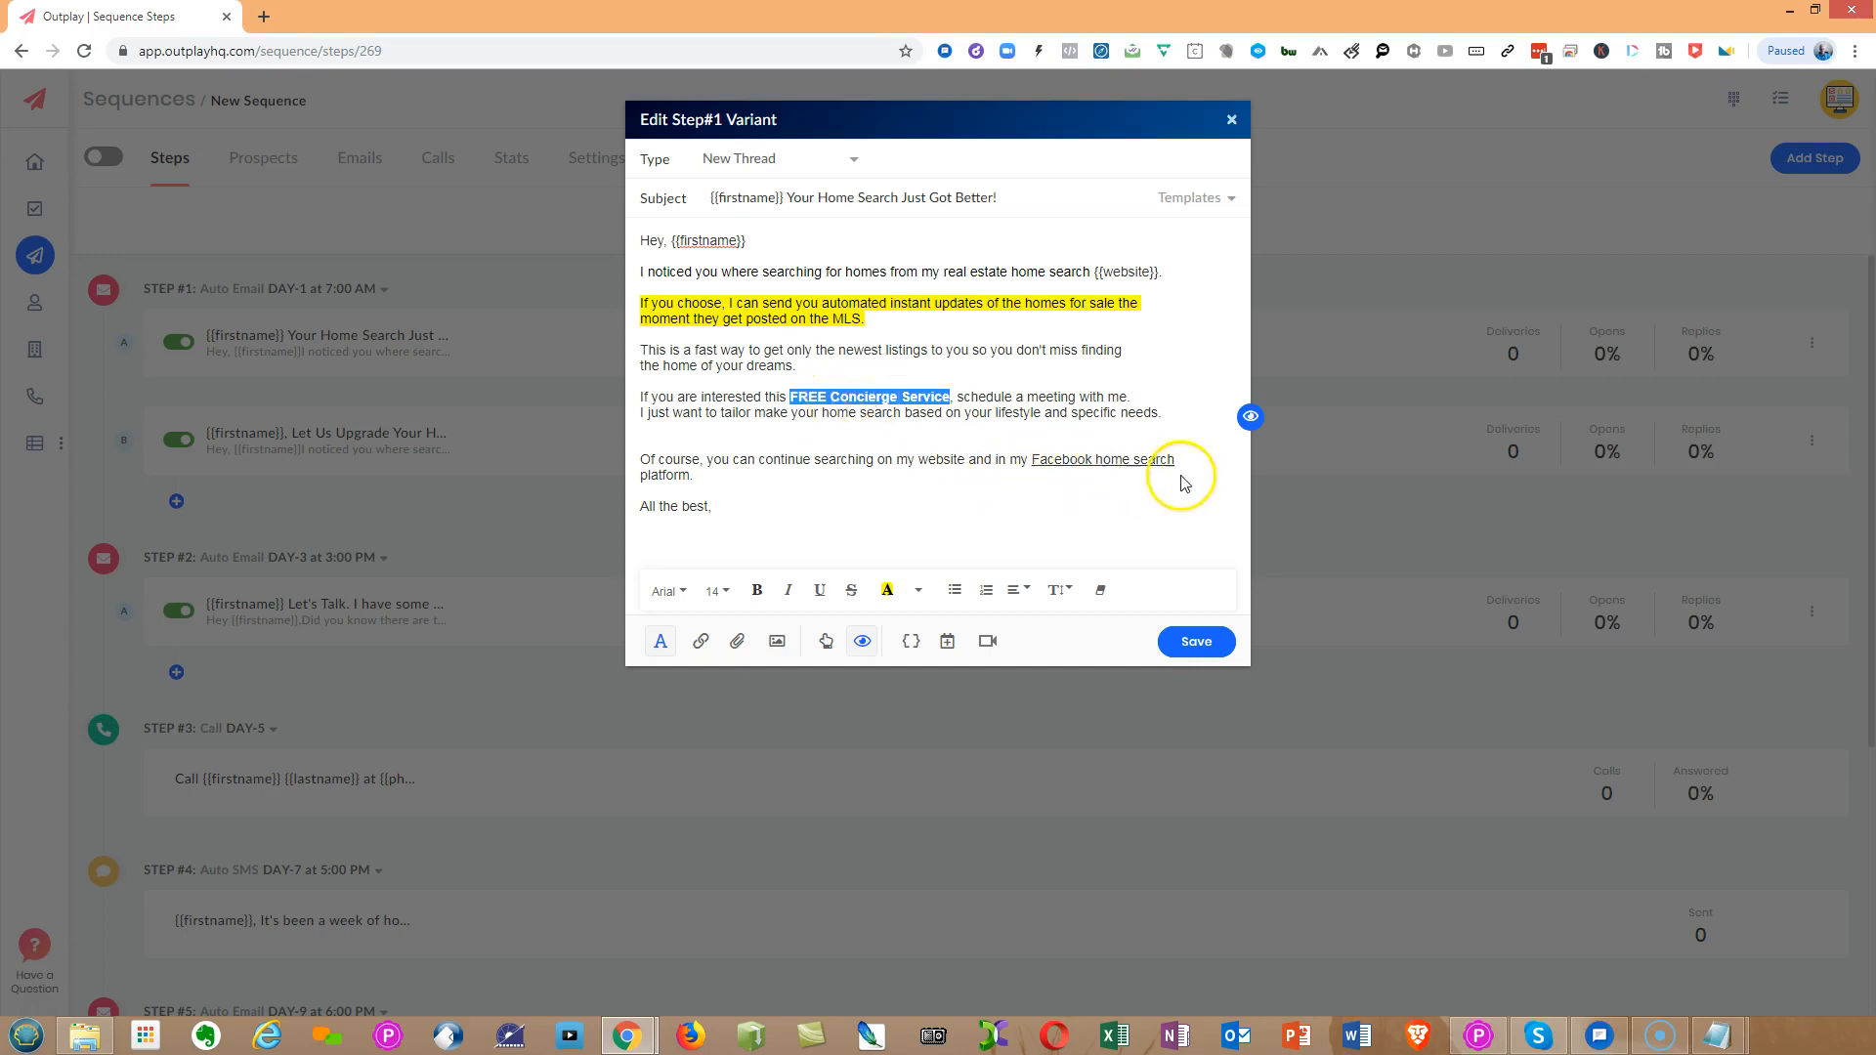
left_click_drag(1032, 460, 1182, 466)
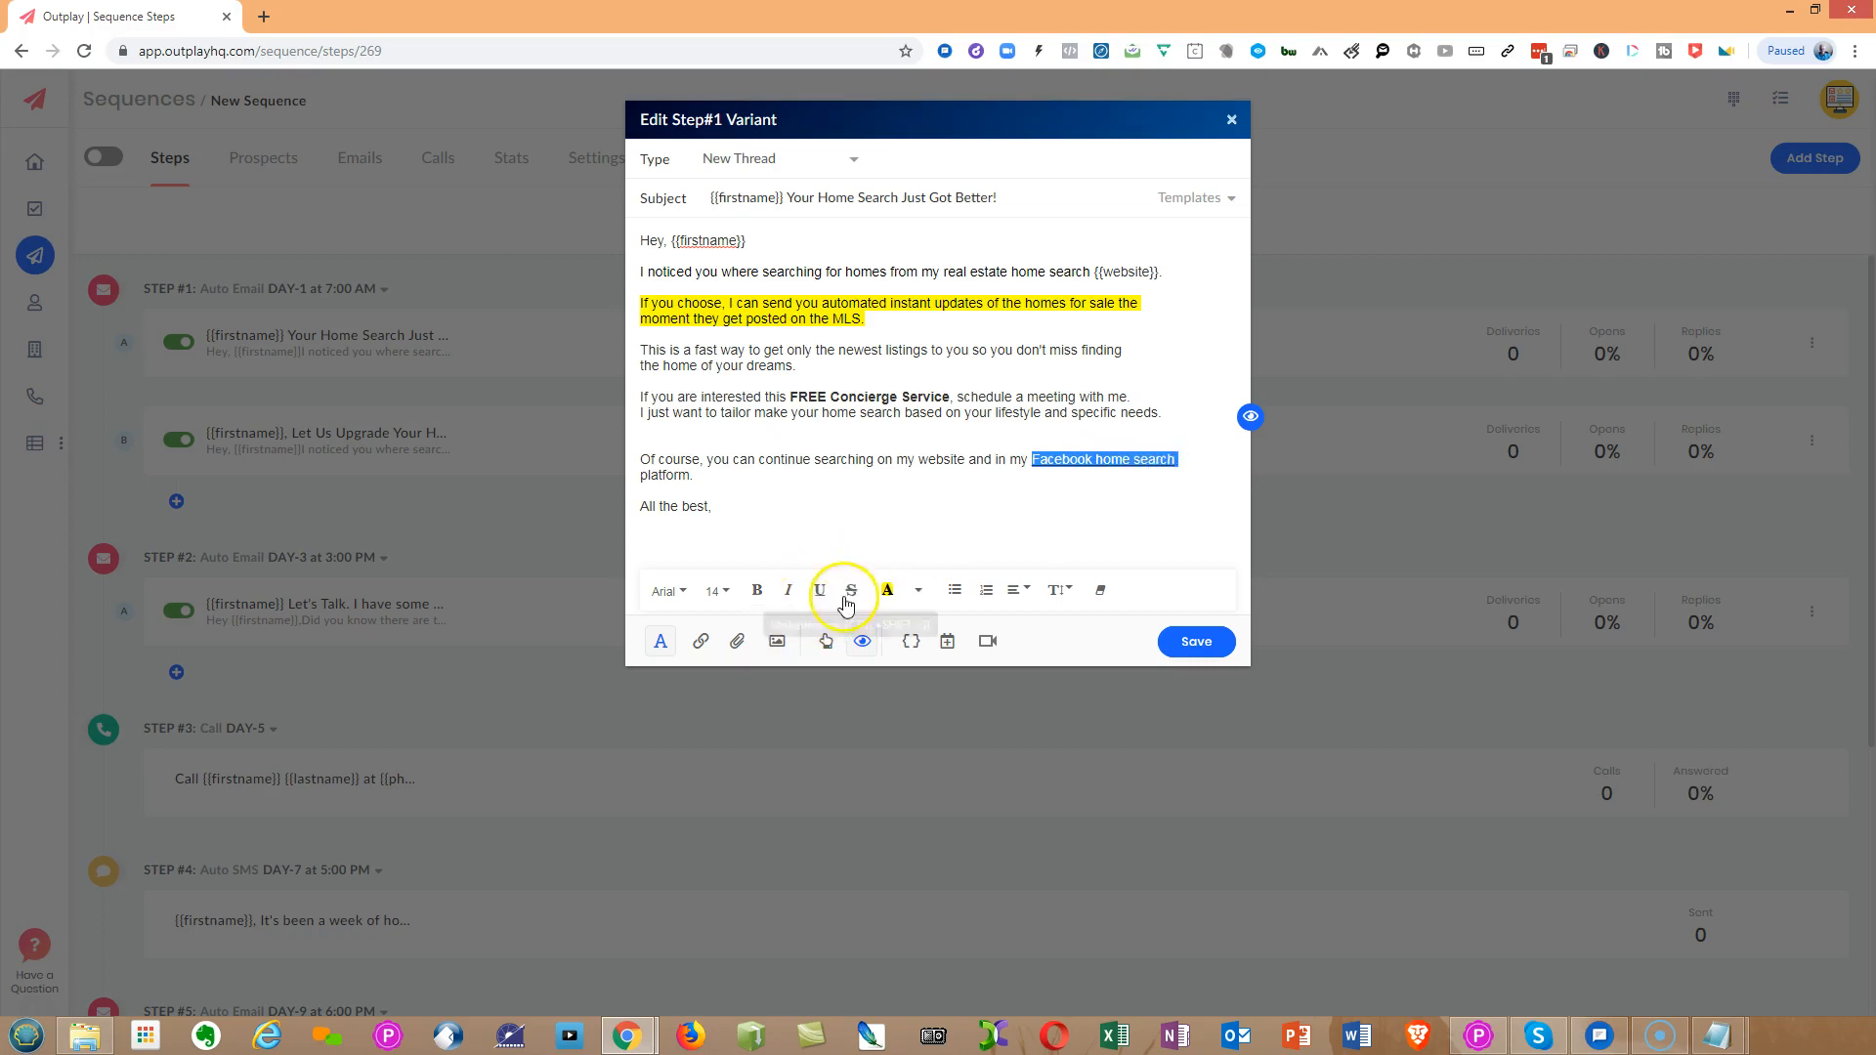
left_click(820, 592)
- Insert a 15-minute meeting booking link on a new line above "All the best," in the email body
left_click(877, 507)
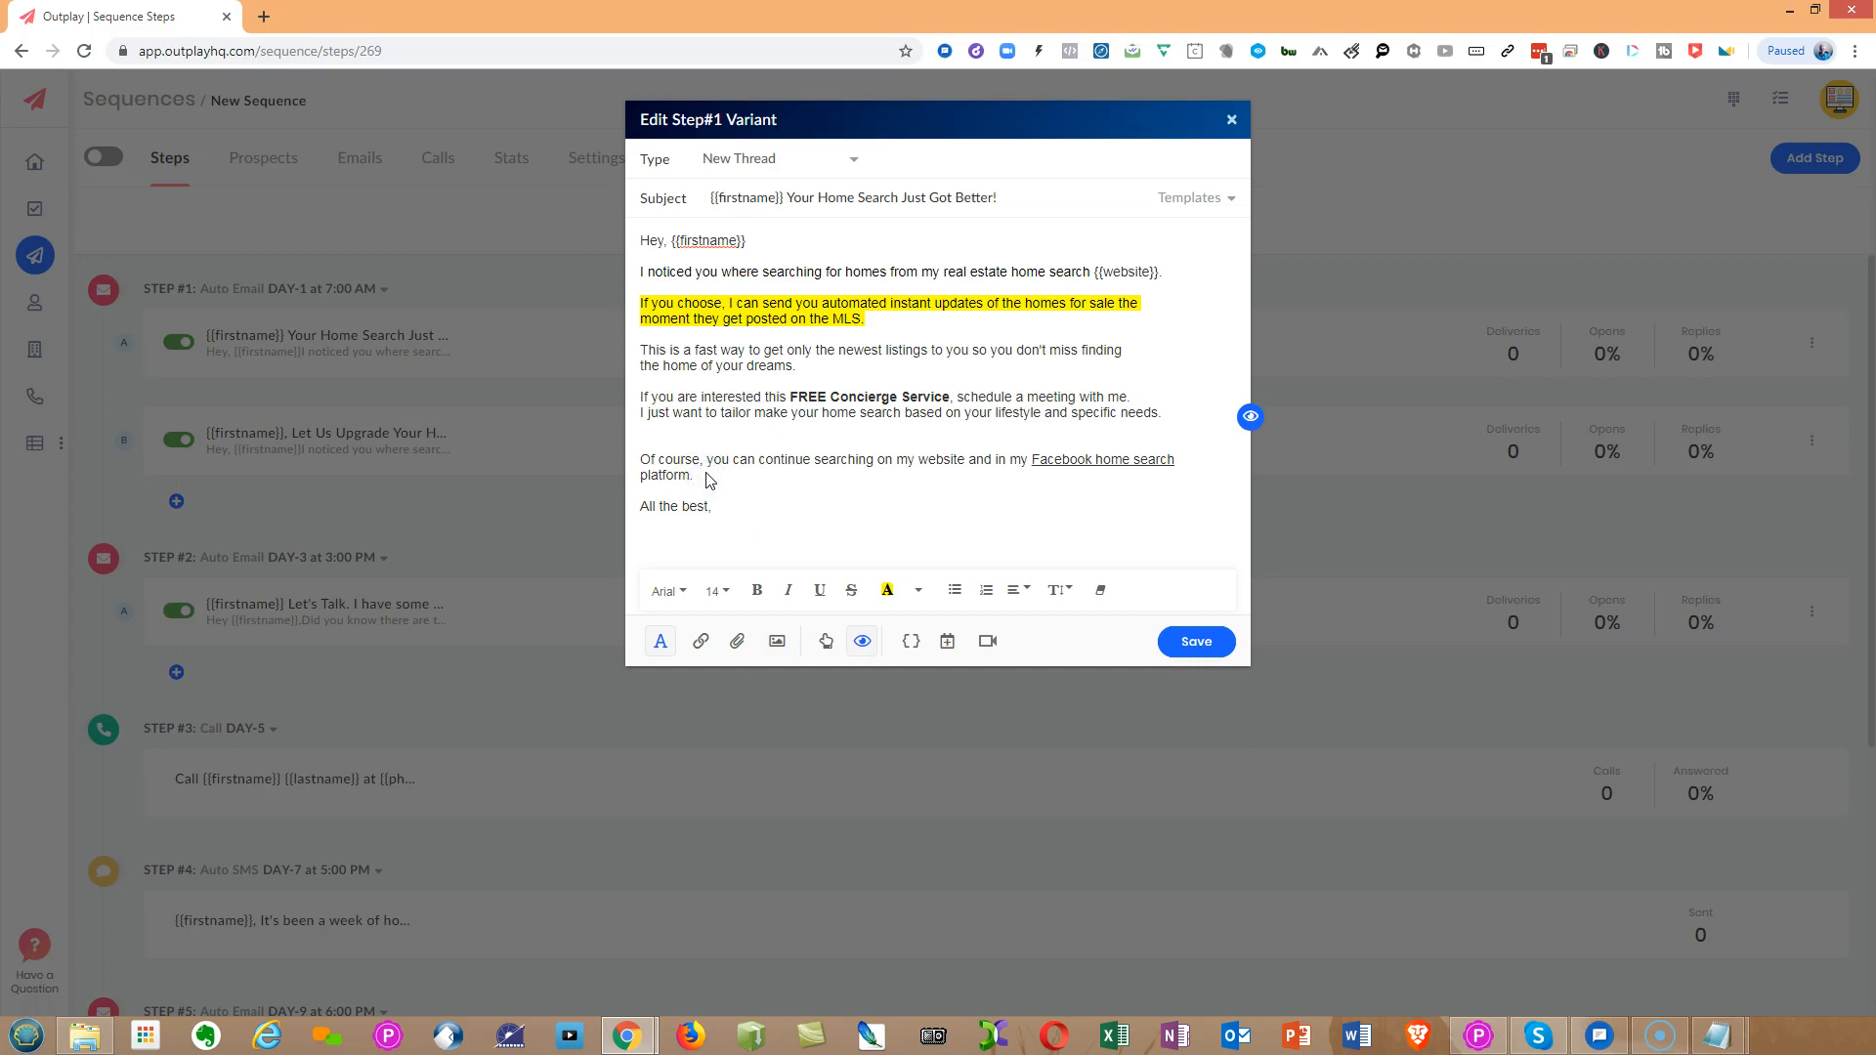
key("Return")
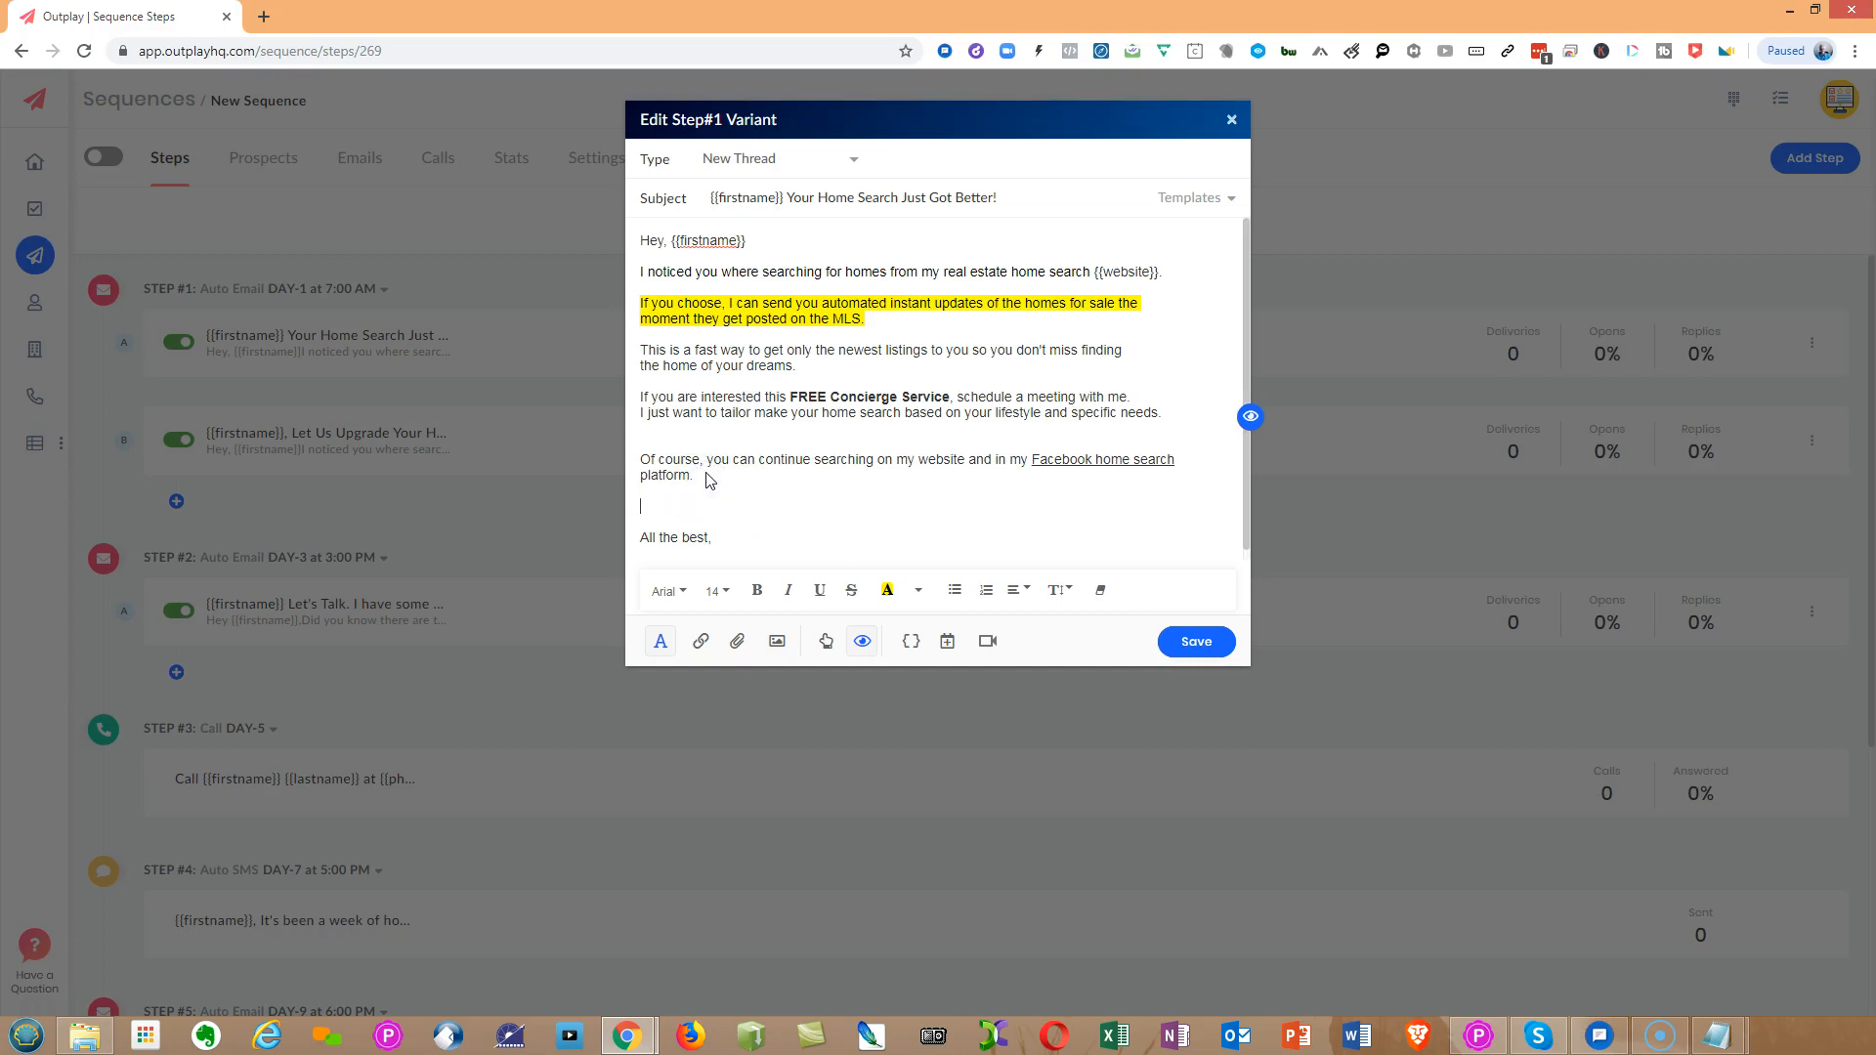
left_click(946, 643)
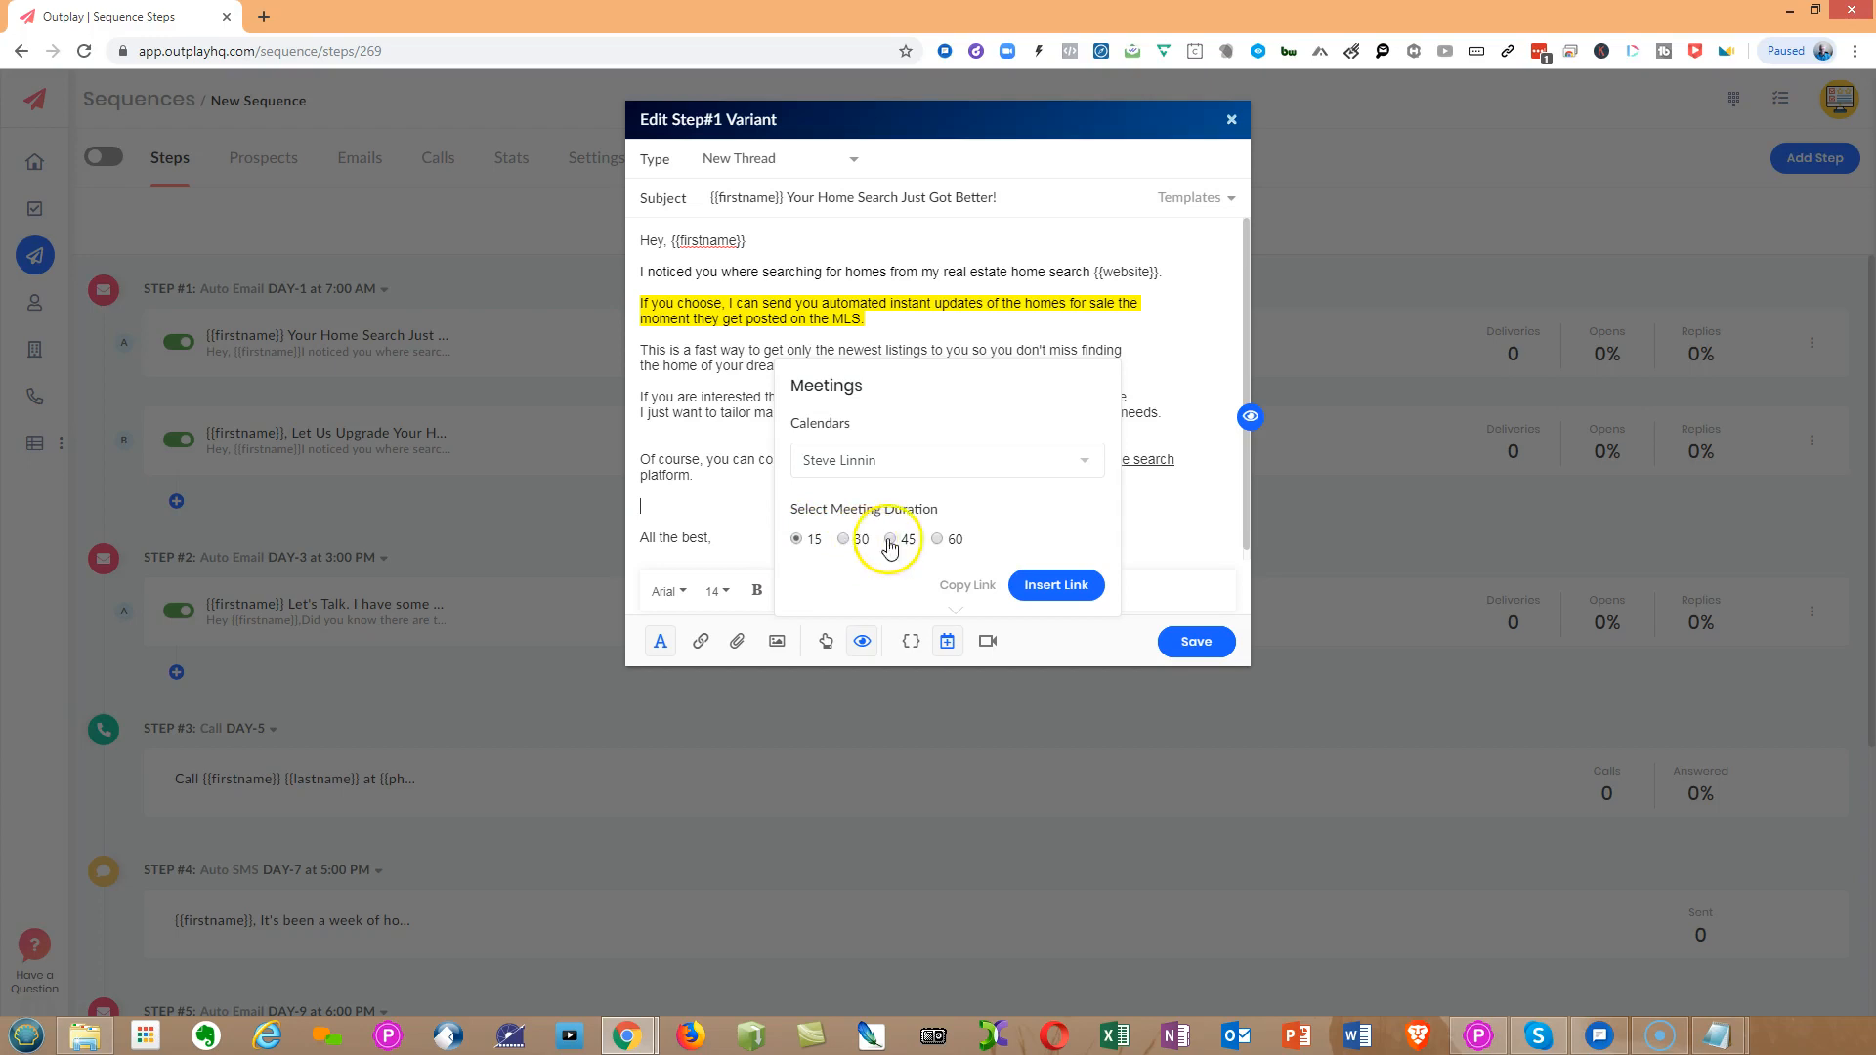
left_click(1060, 584)
left_click(846, 537)
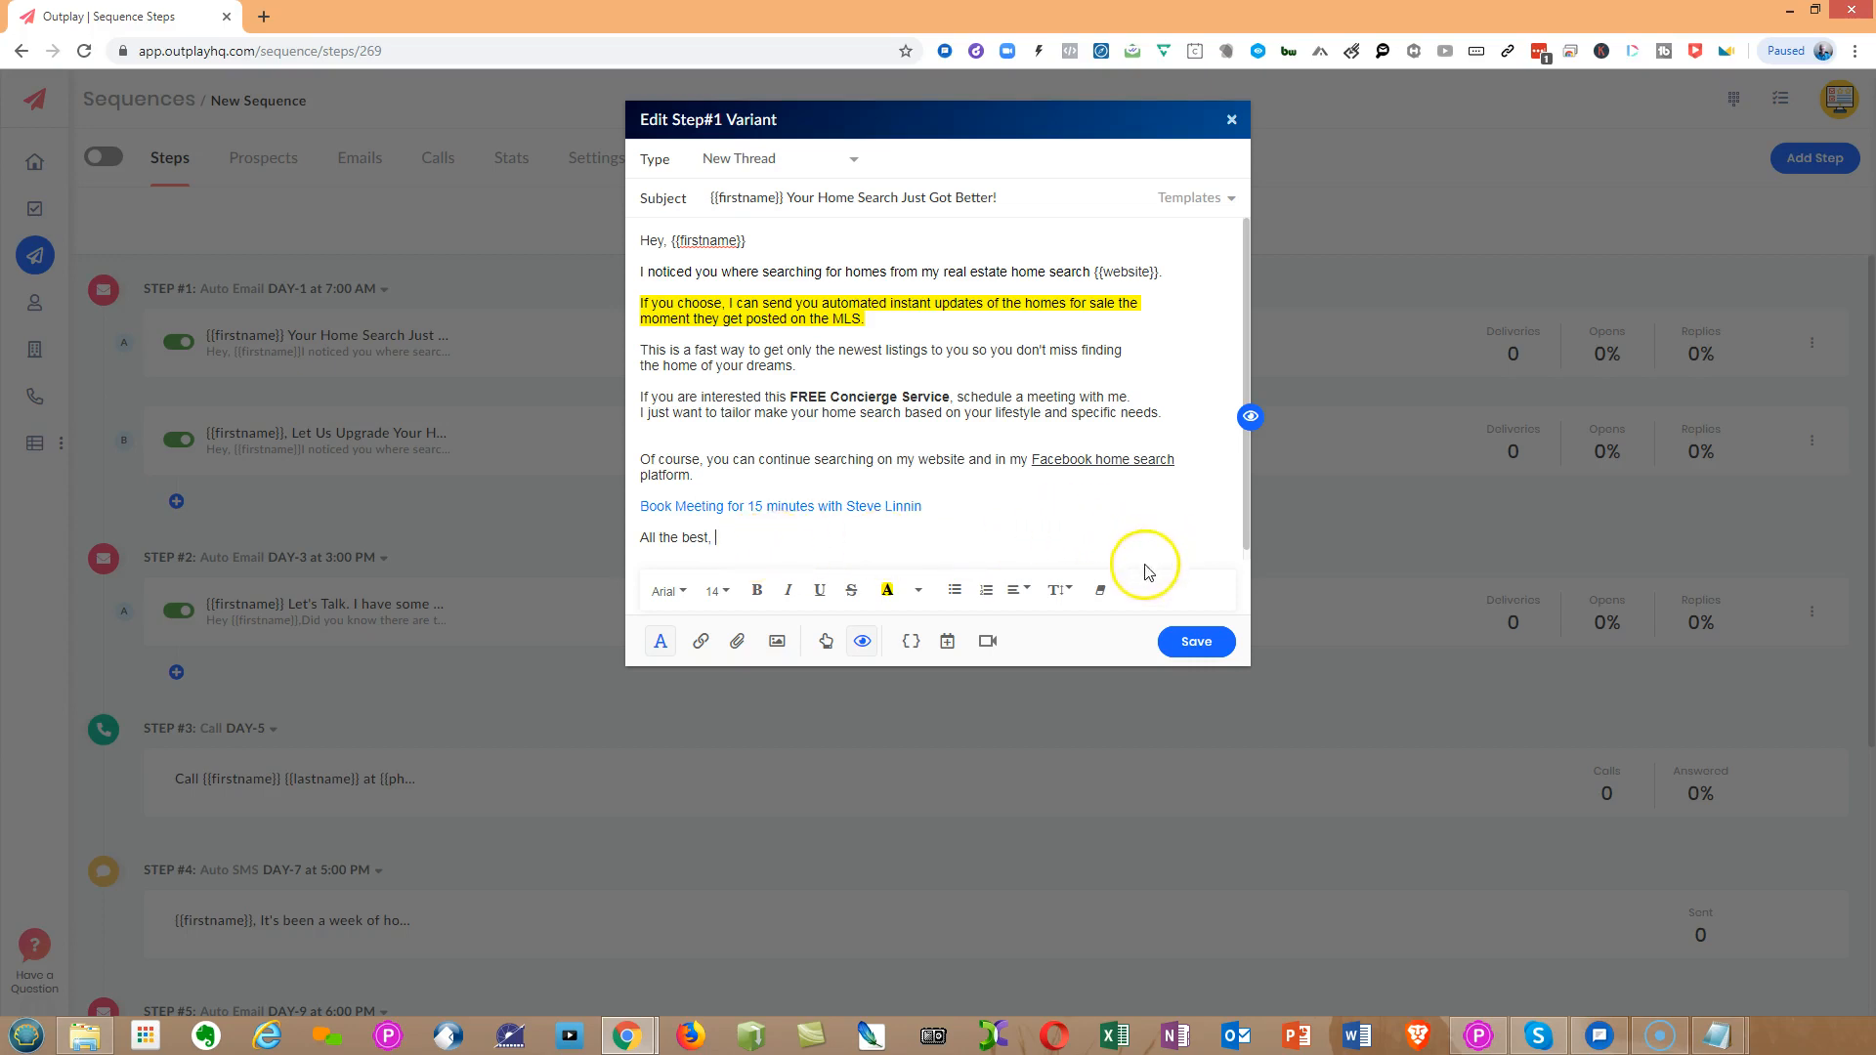
- Preview the variant A email down to its signature and unsubscribe line, and save the variant
left_click(1249, 415)
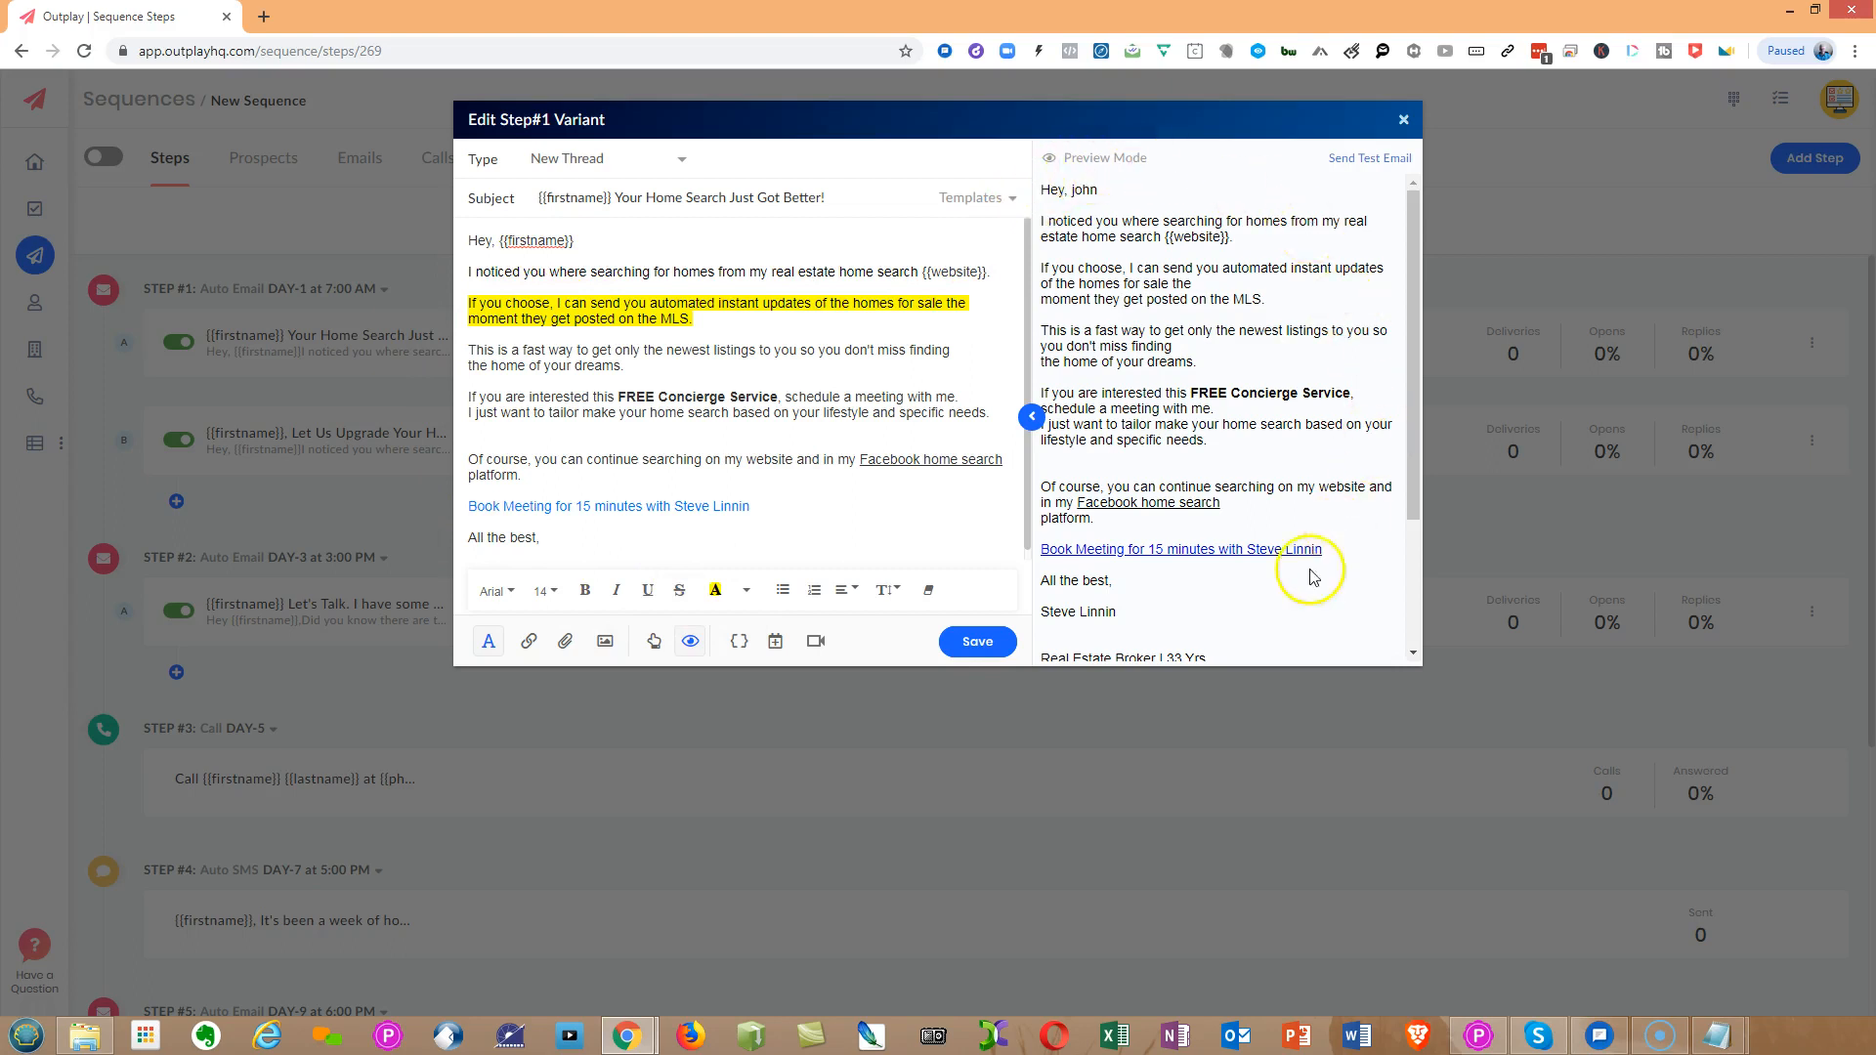
left_click_drag(1411, 398, 1414, 567)
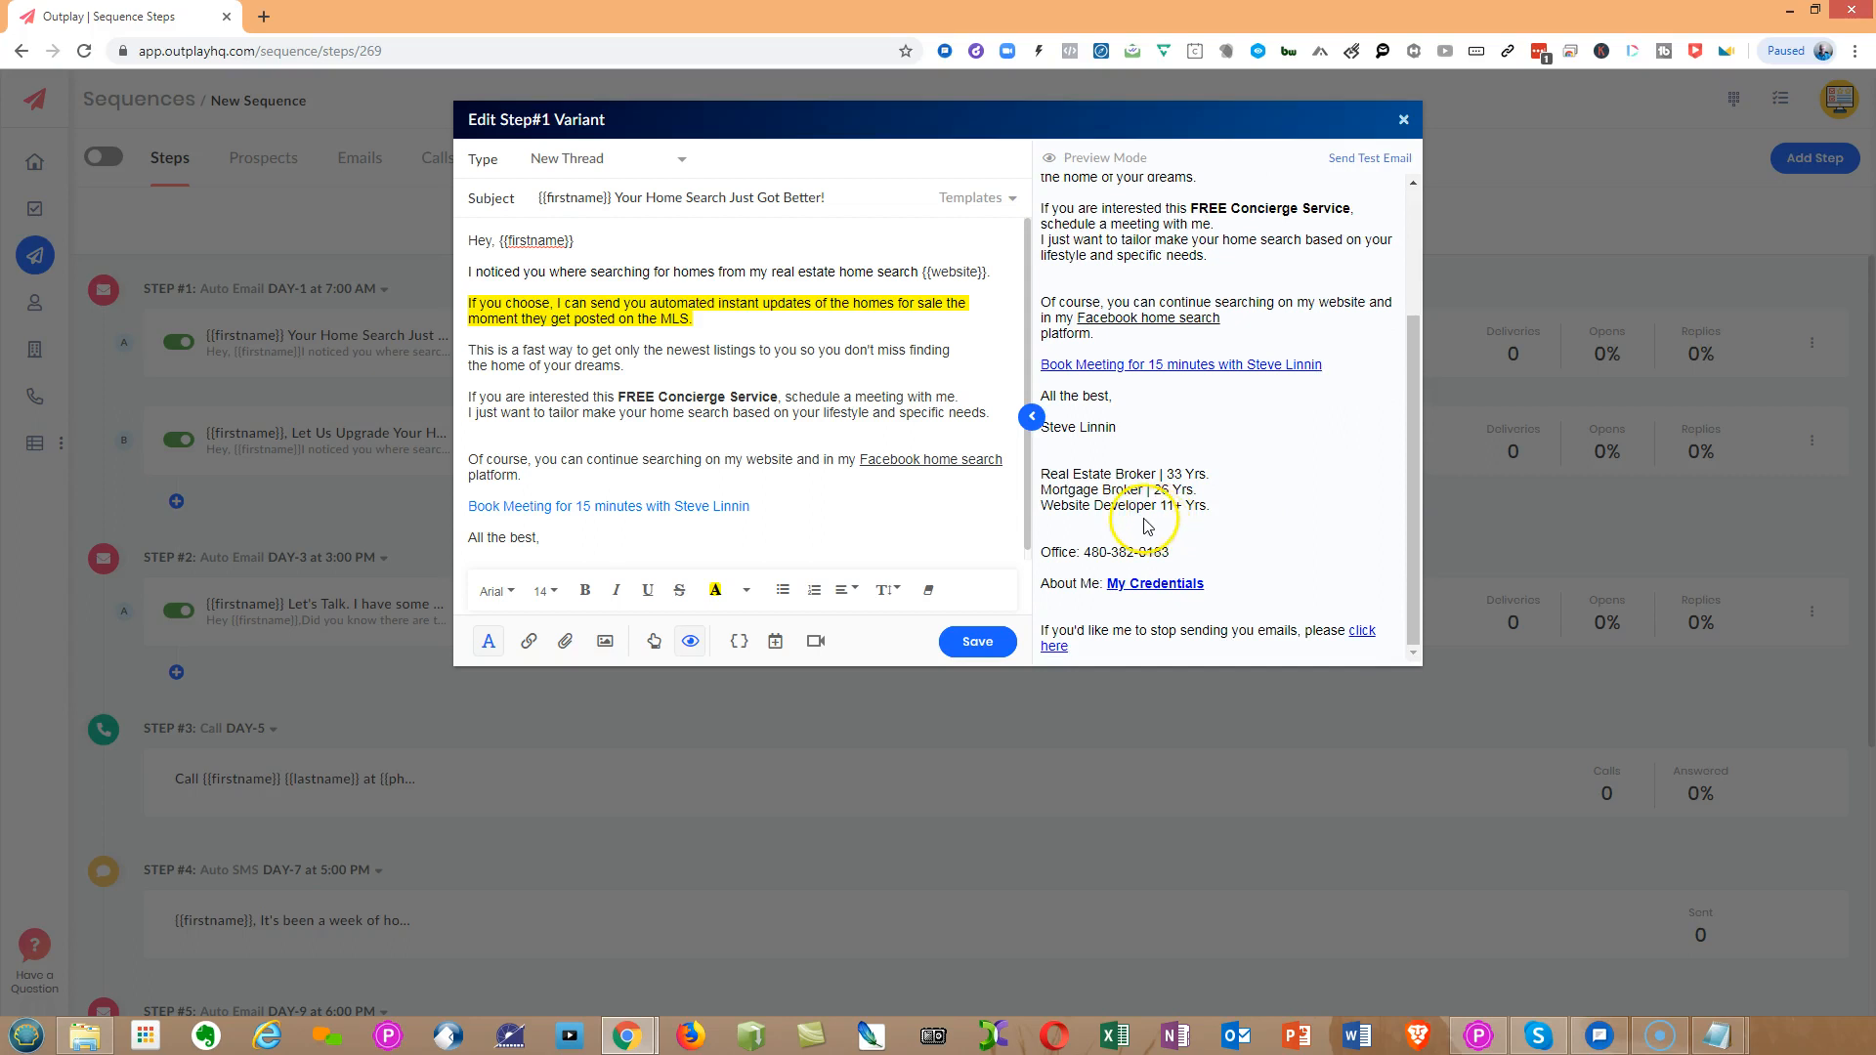
left_click_drag(1041, 431, 1182, 606)
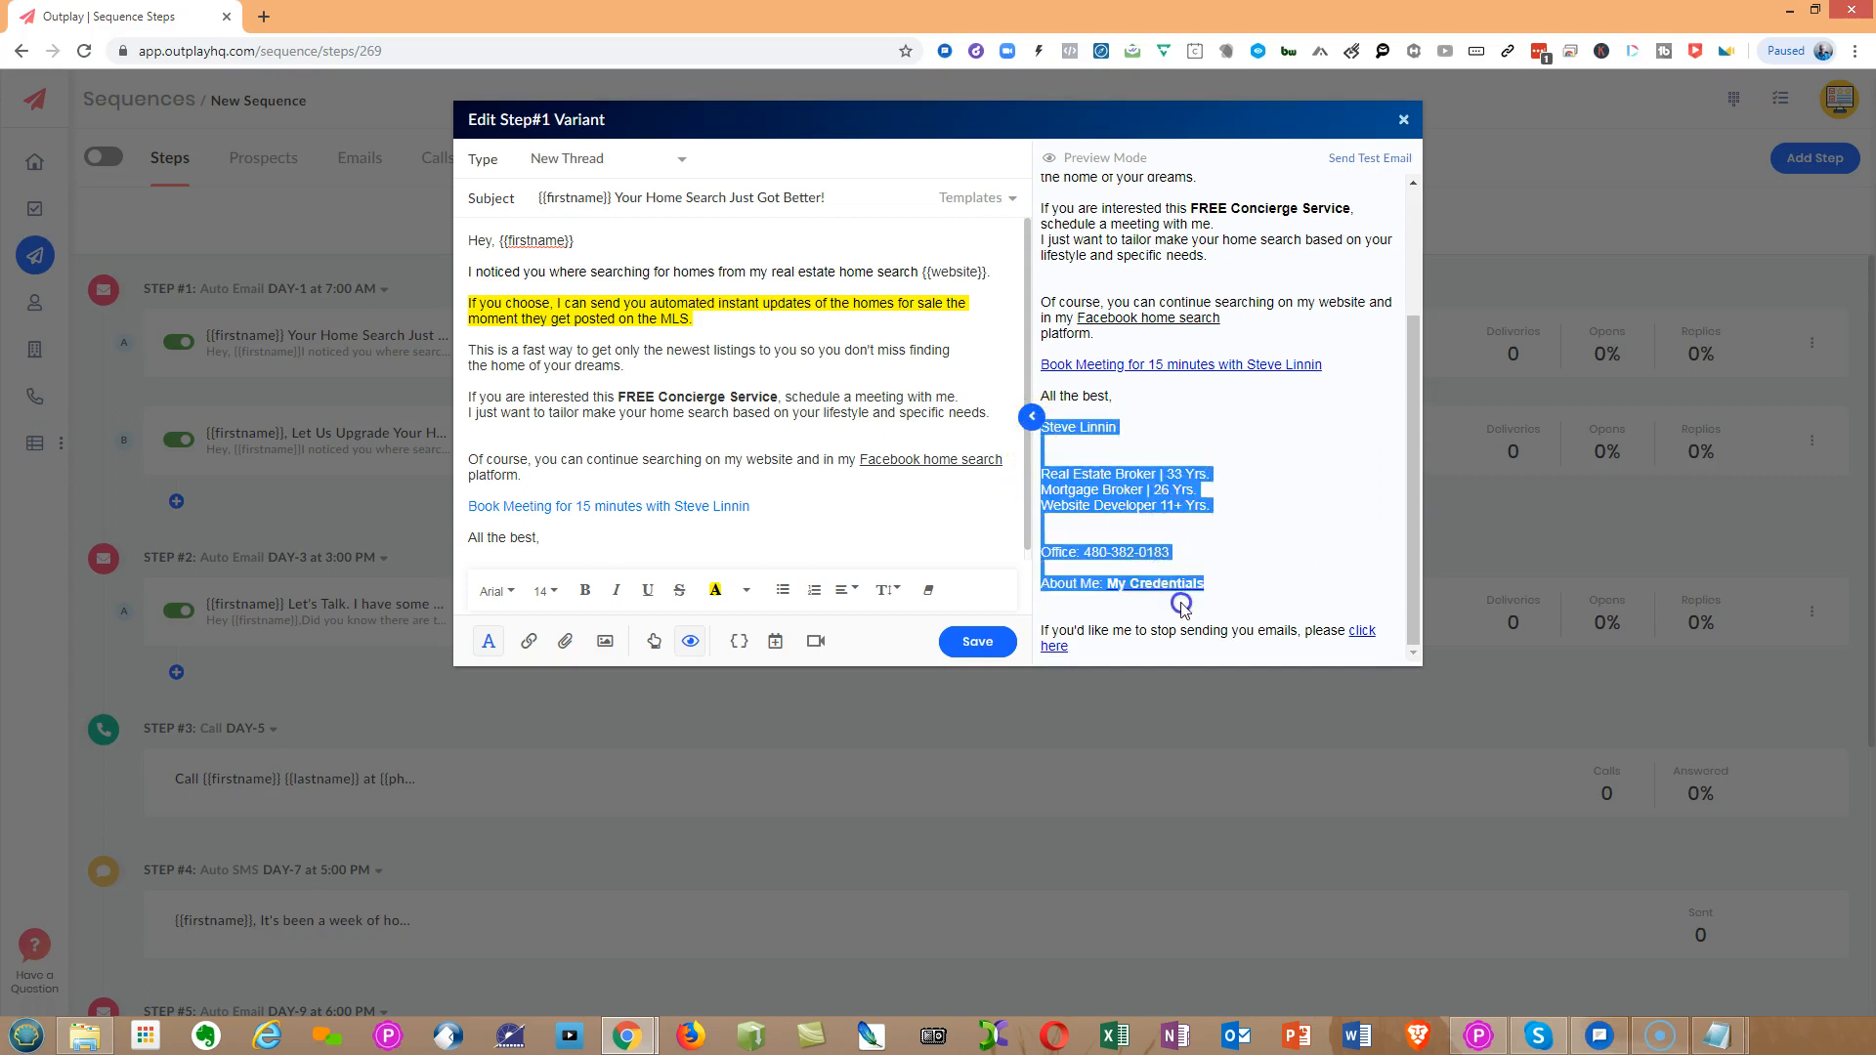
left_click(1233, 557)
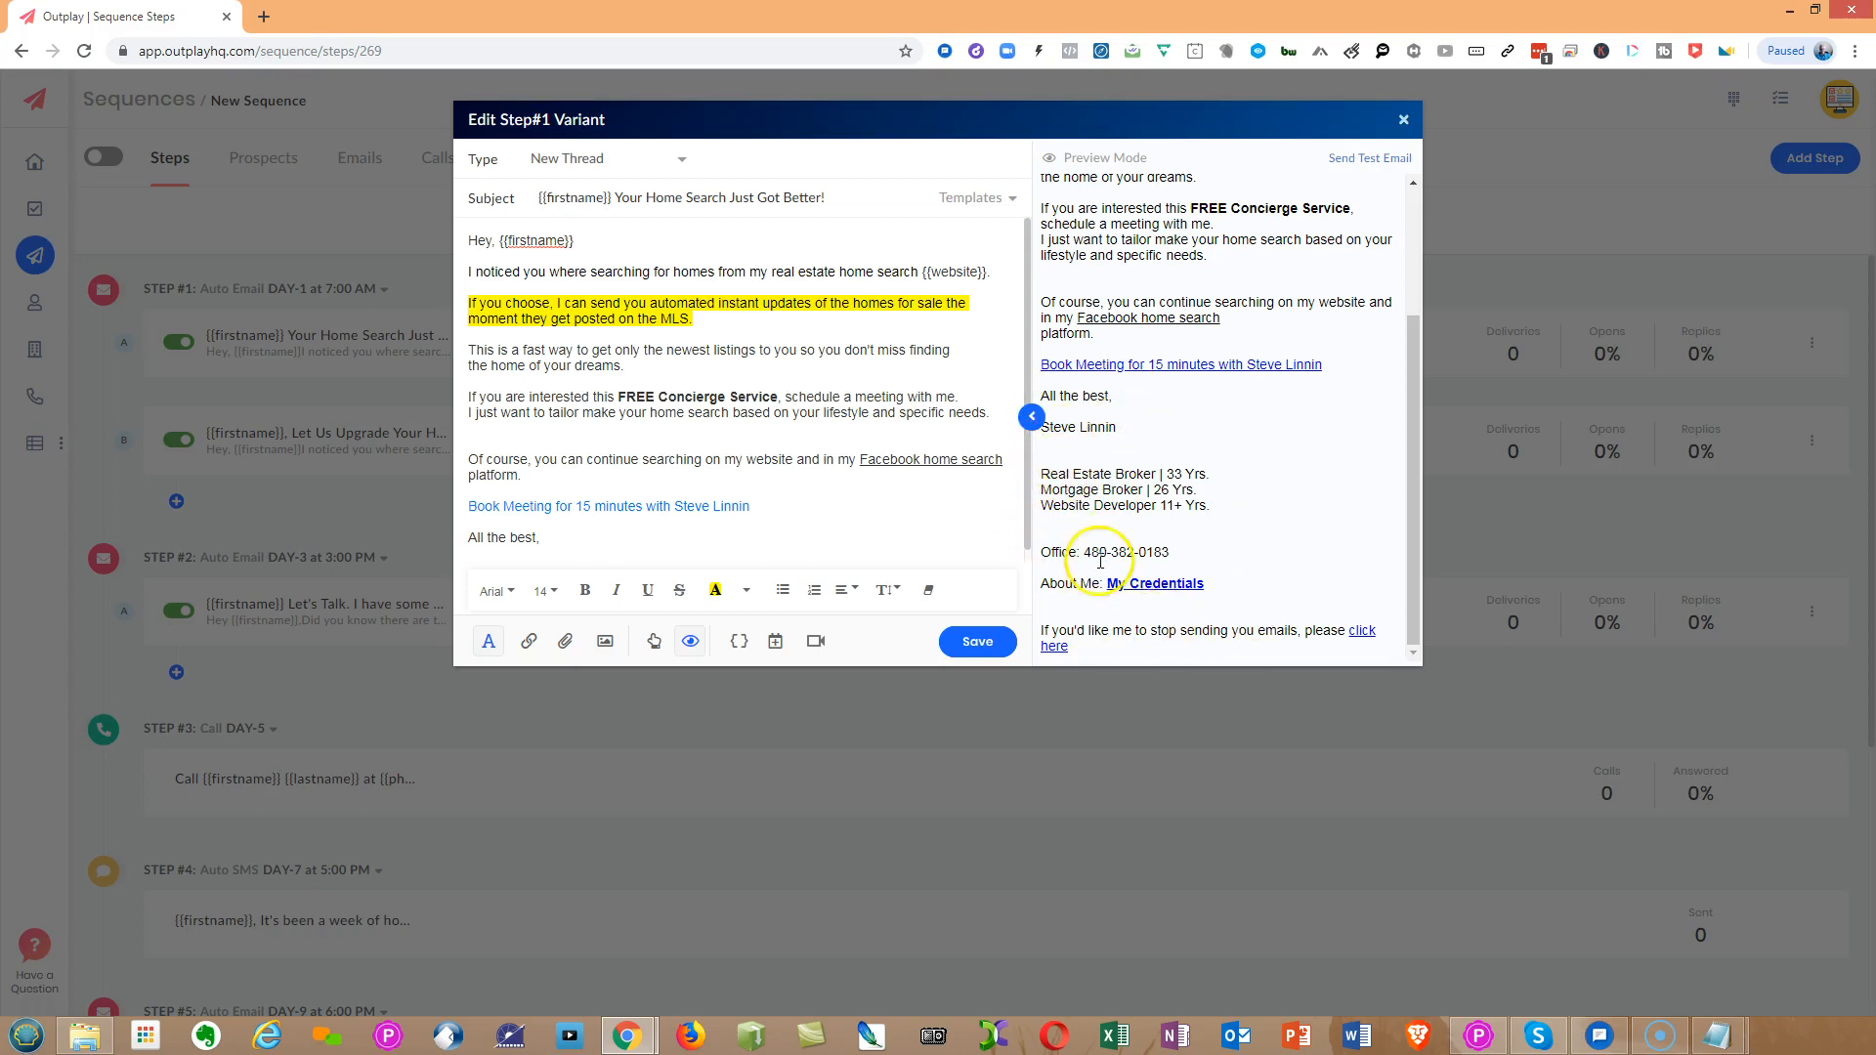
left_click(1244, 428)
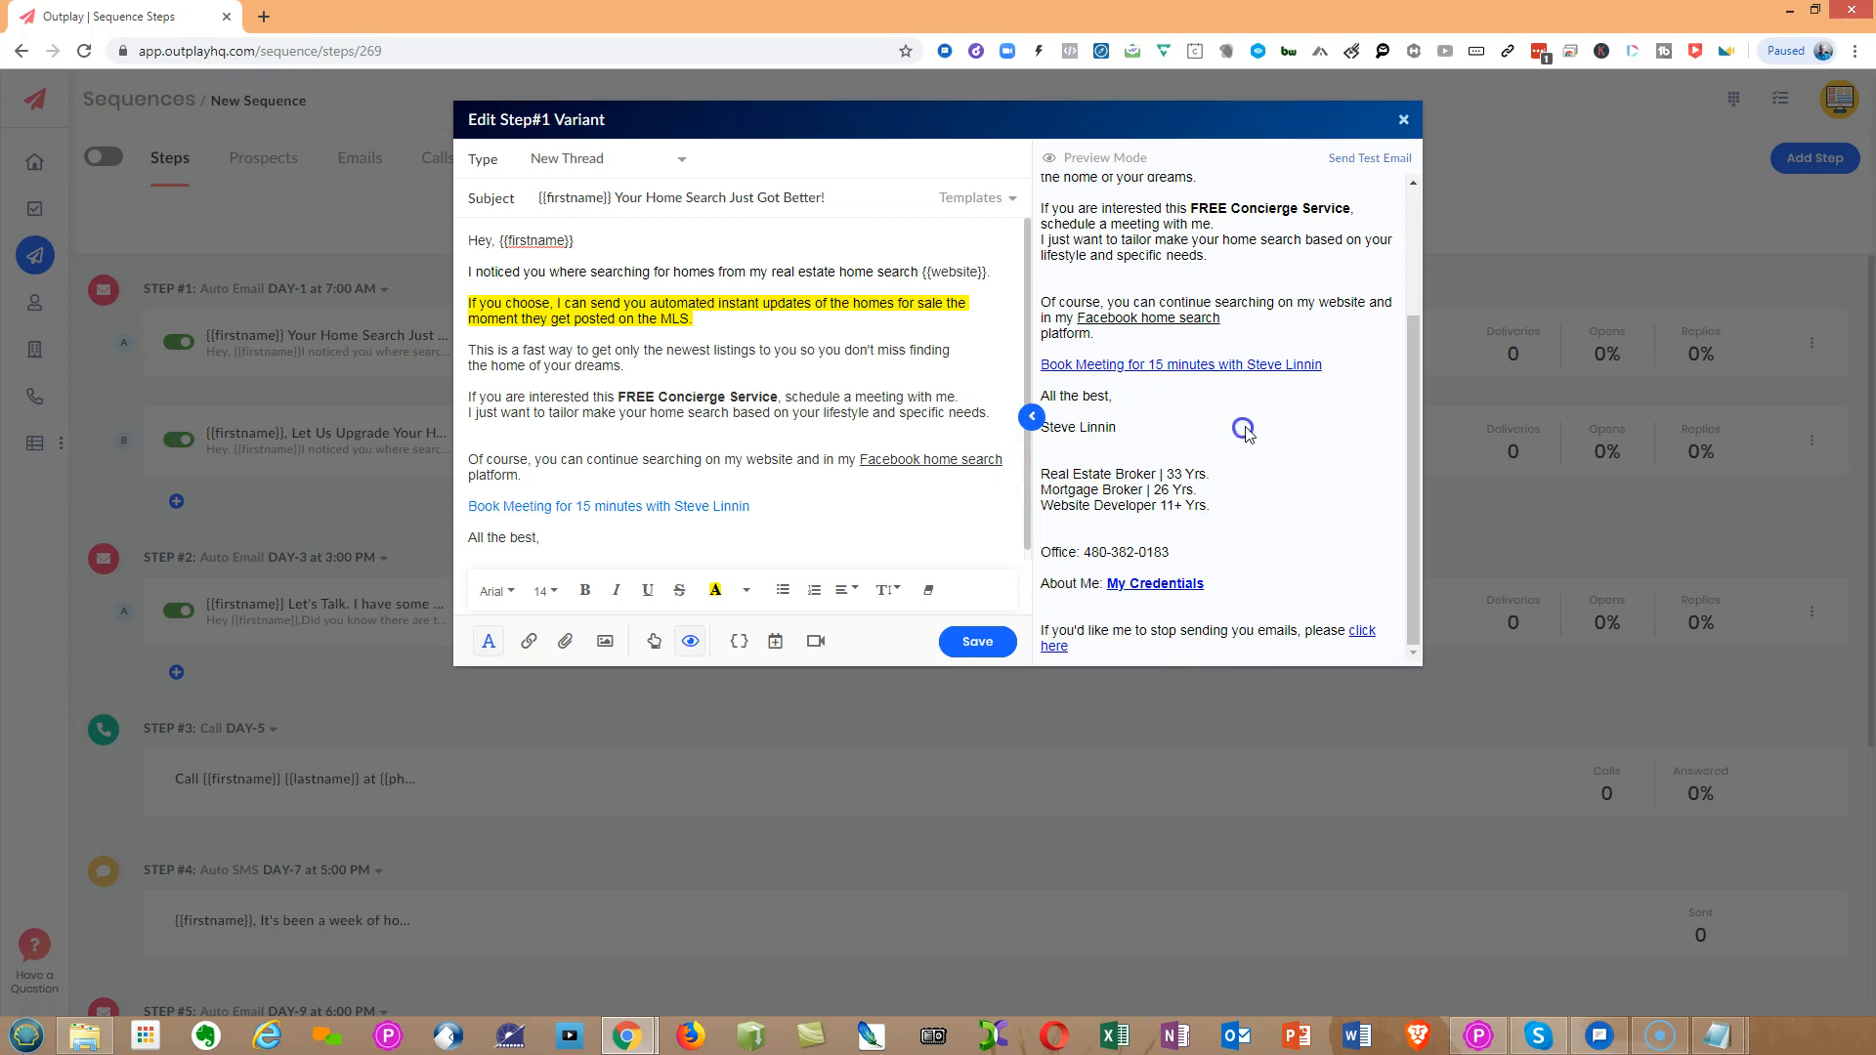
left_click(965, 644)
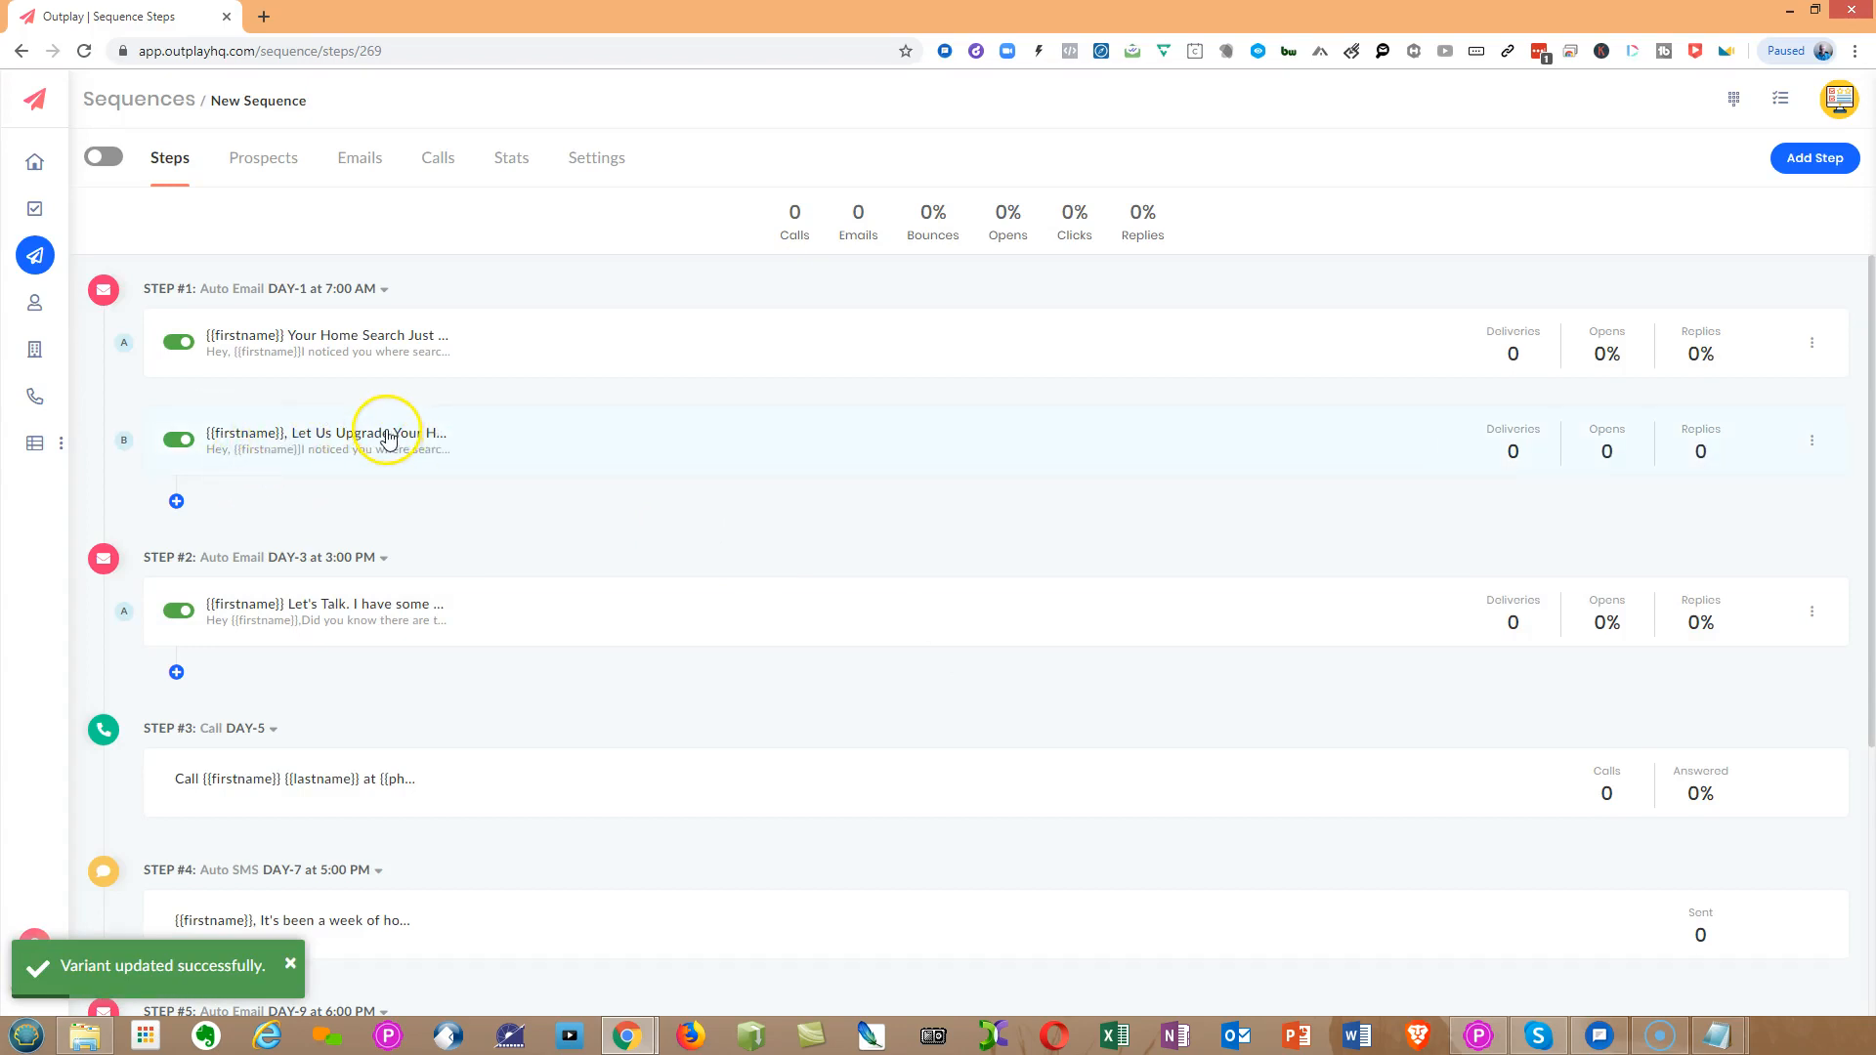
- Preview and save variant B of the Step #1 email, and return to the sequences list
left_click(459, 436)
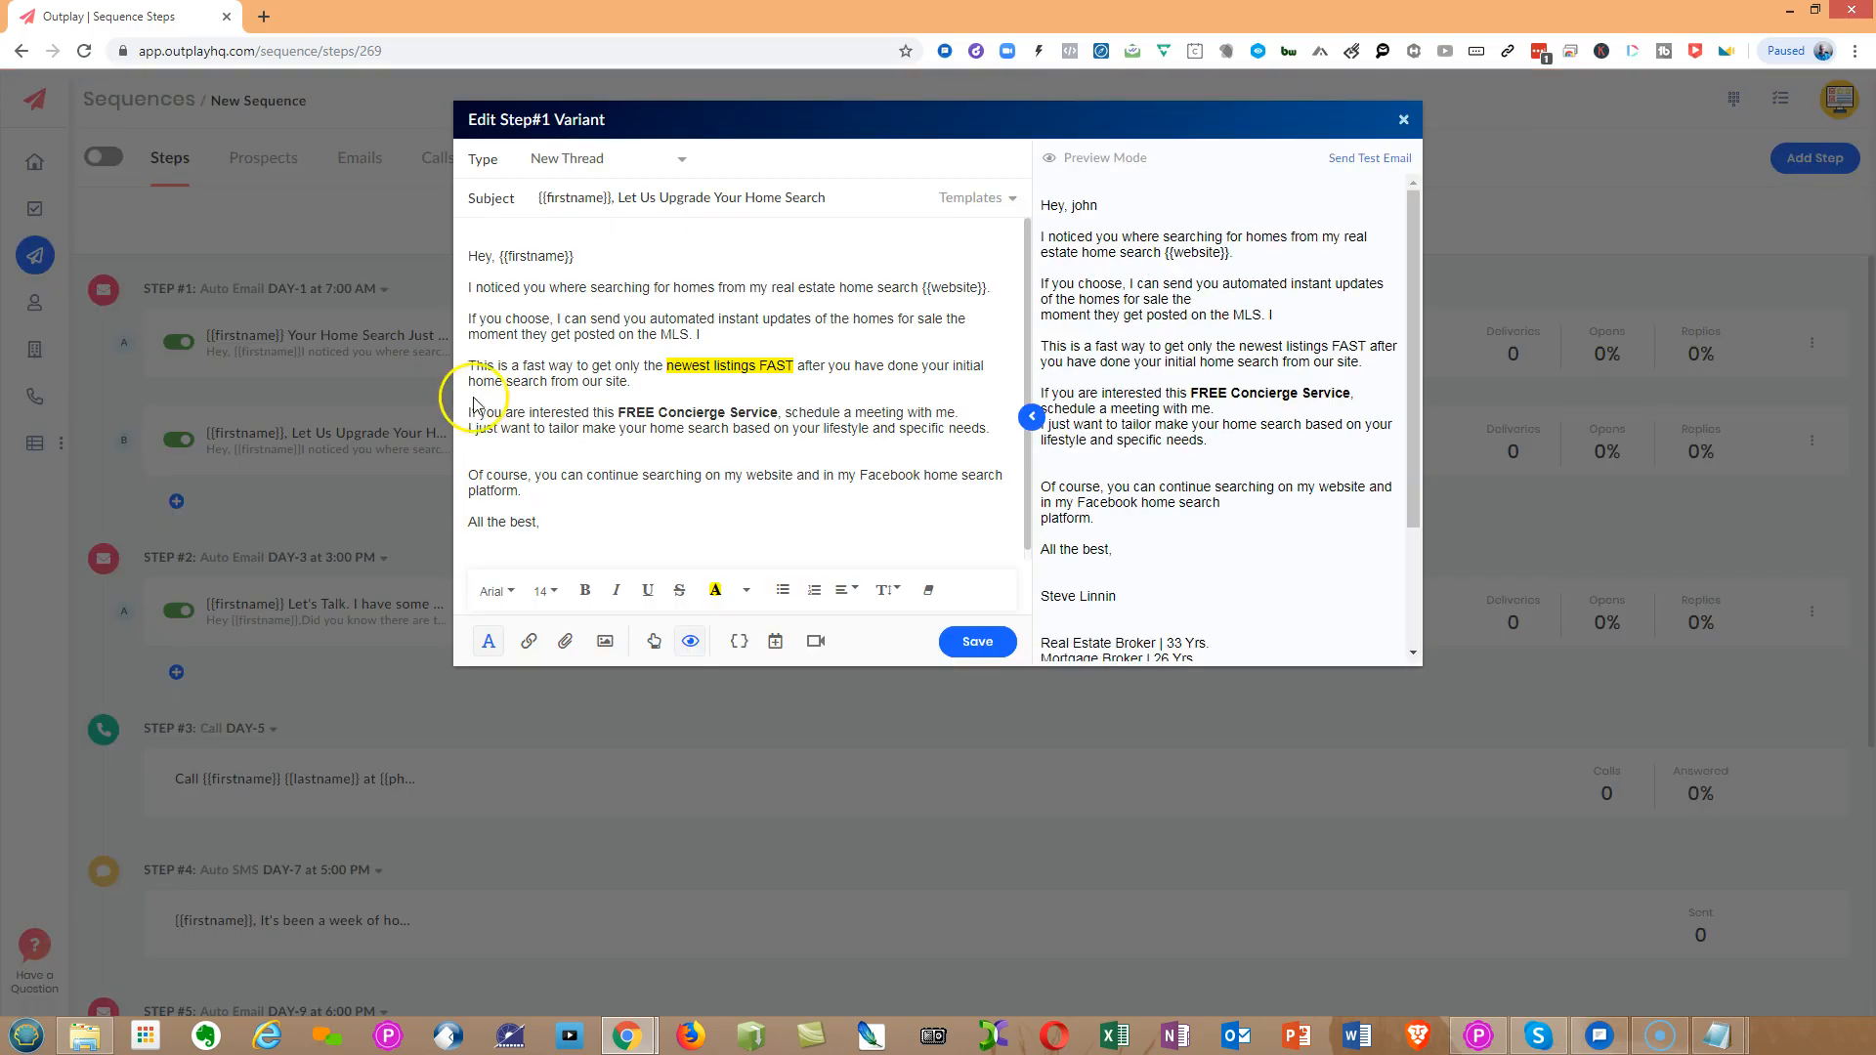
left_click(1403, 120)
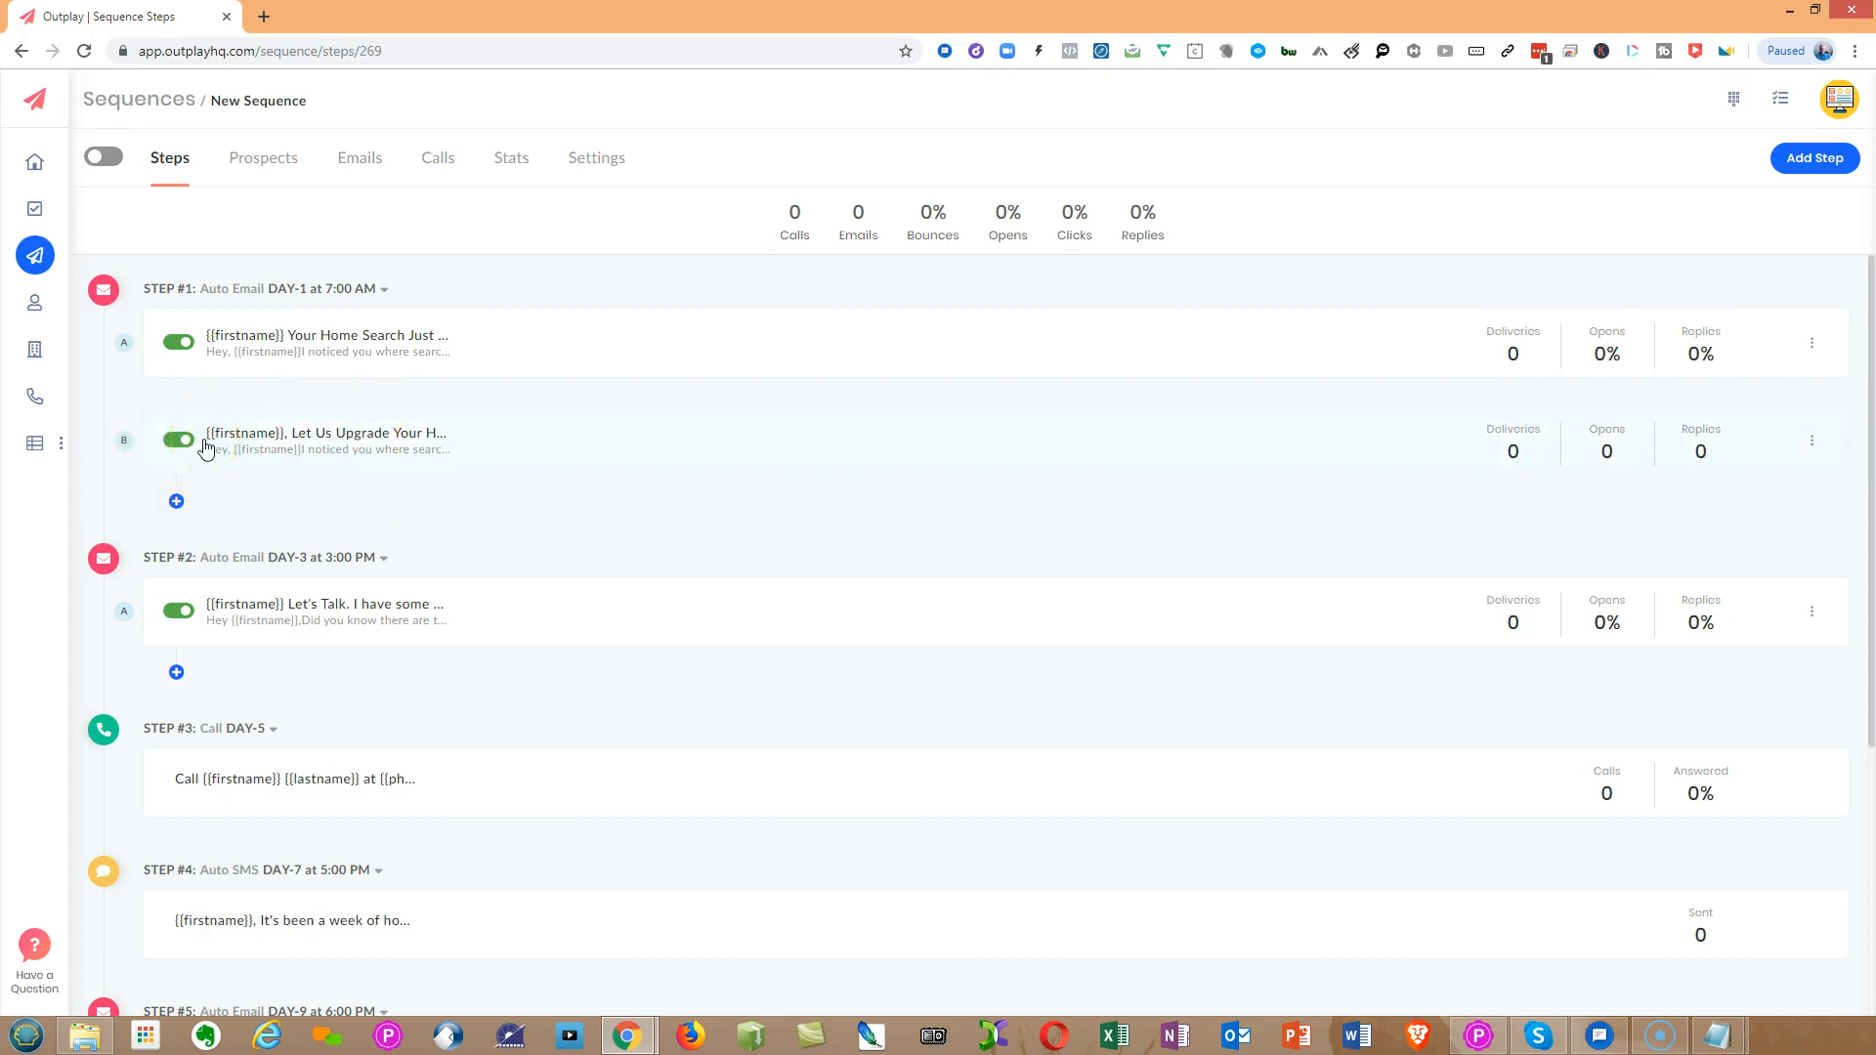
left_click(482, 438)
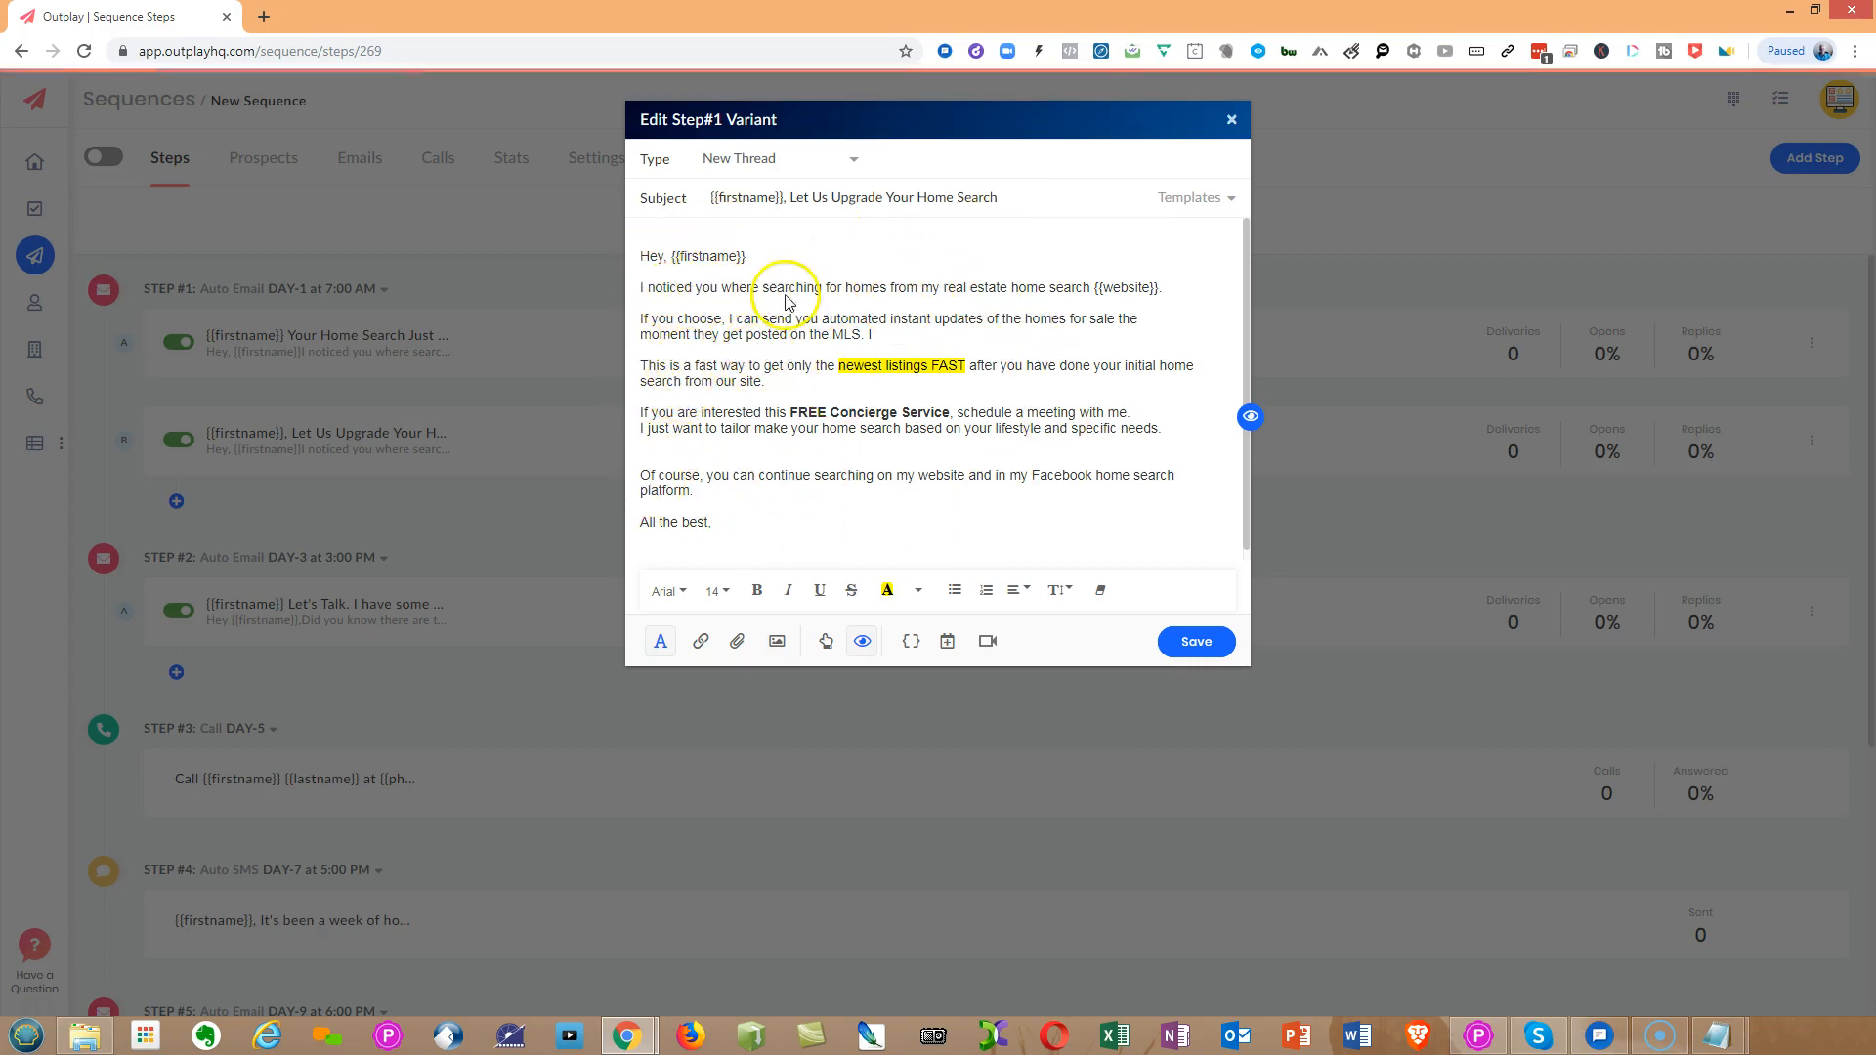
left_click(1251, 417)
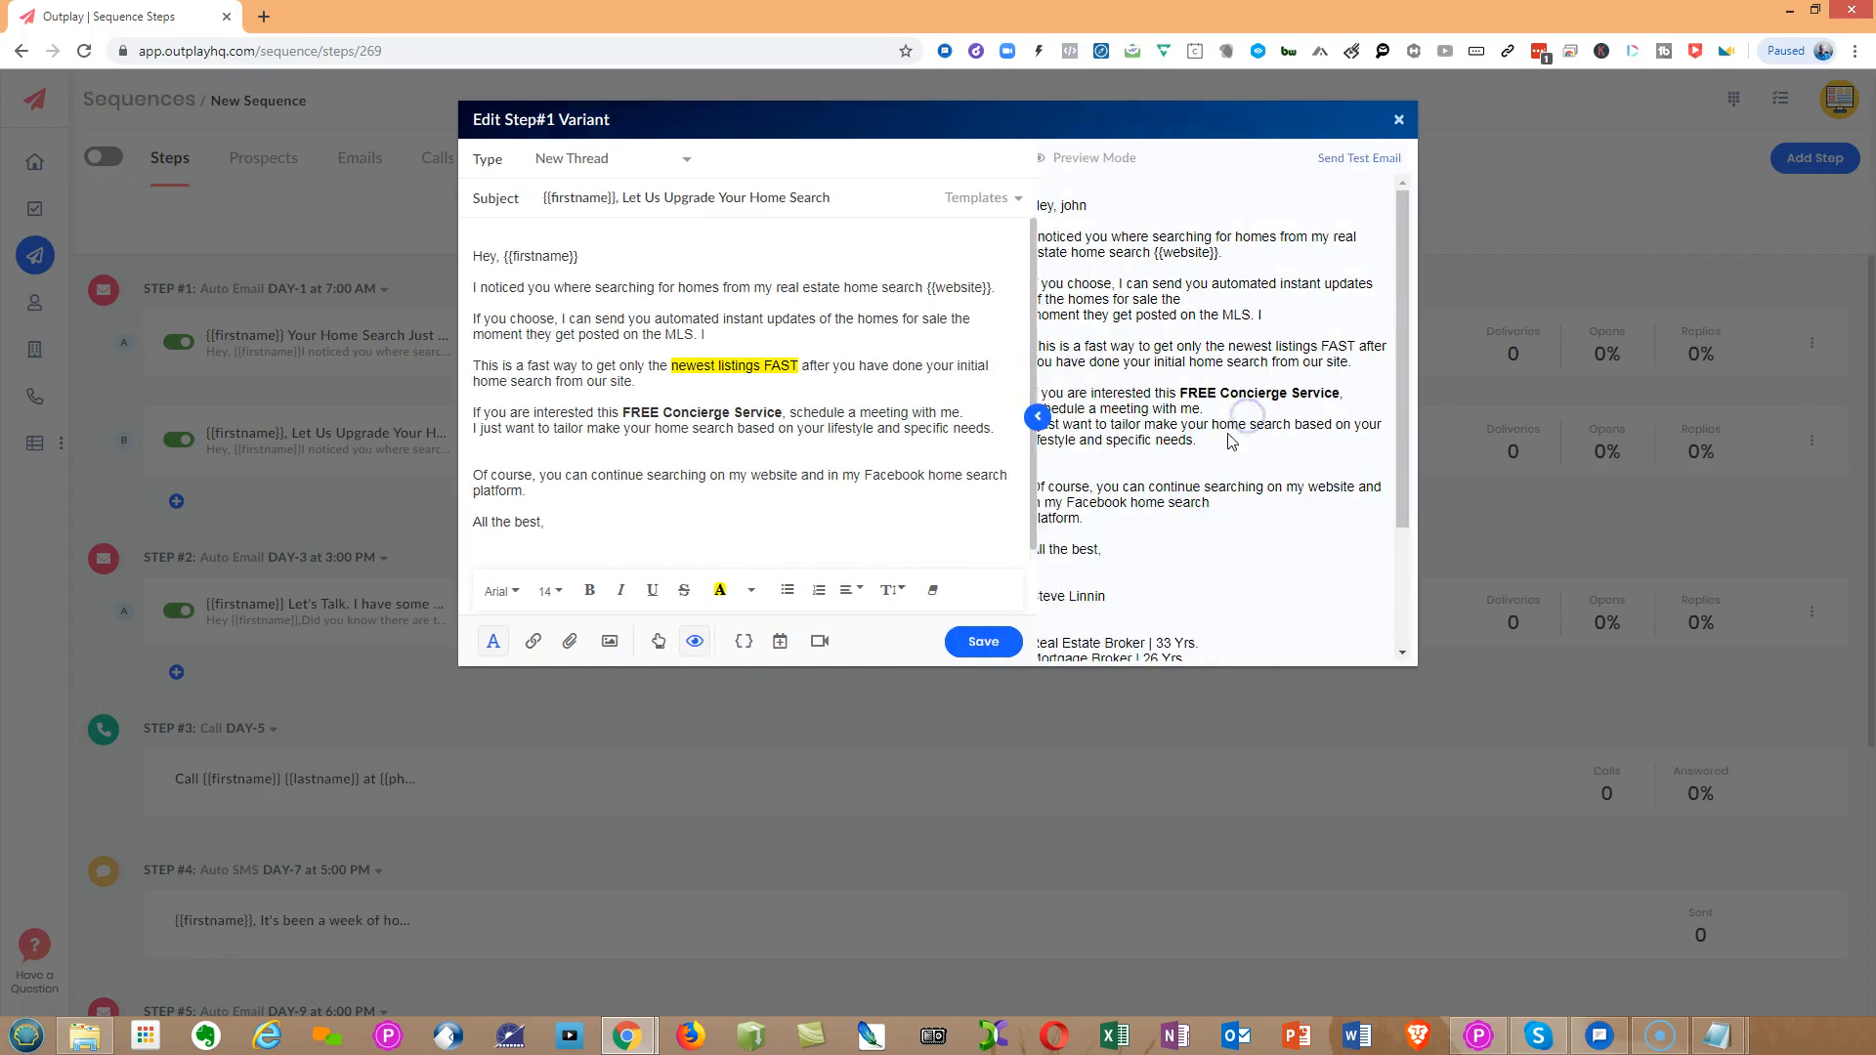
left_click(980, 641)
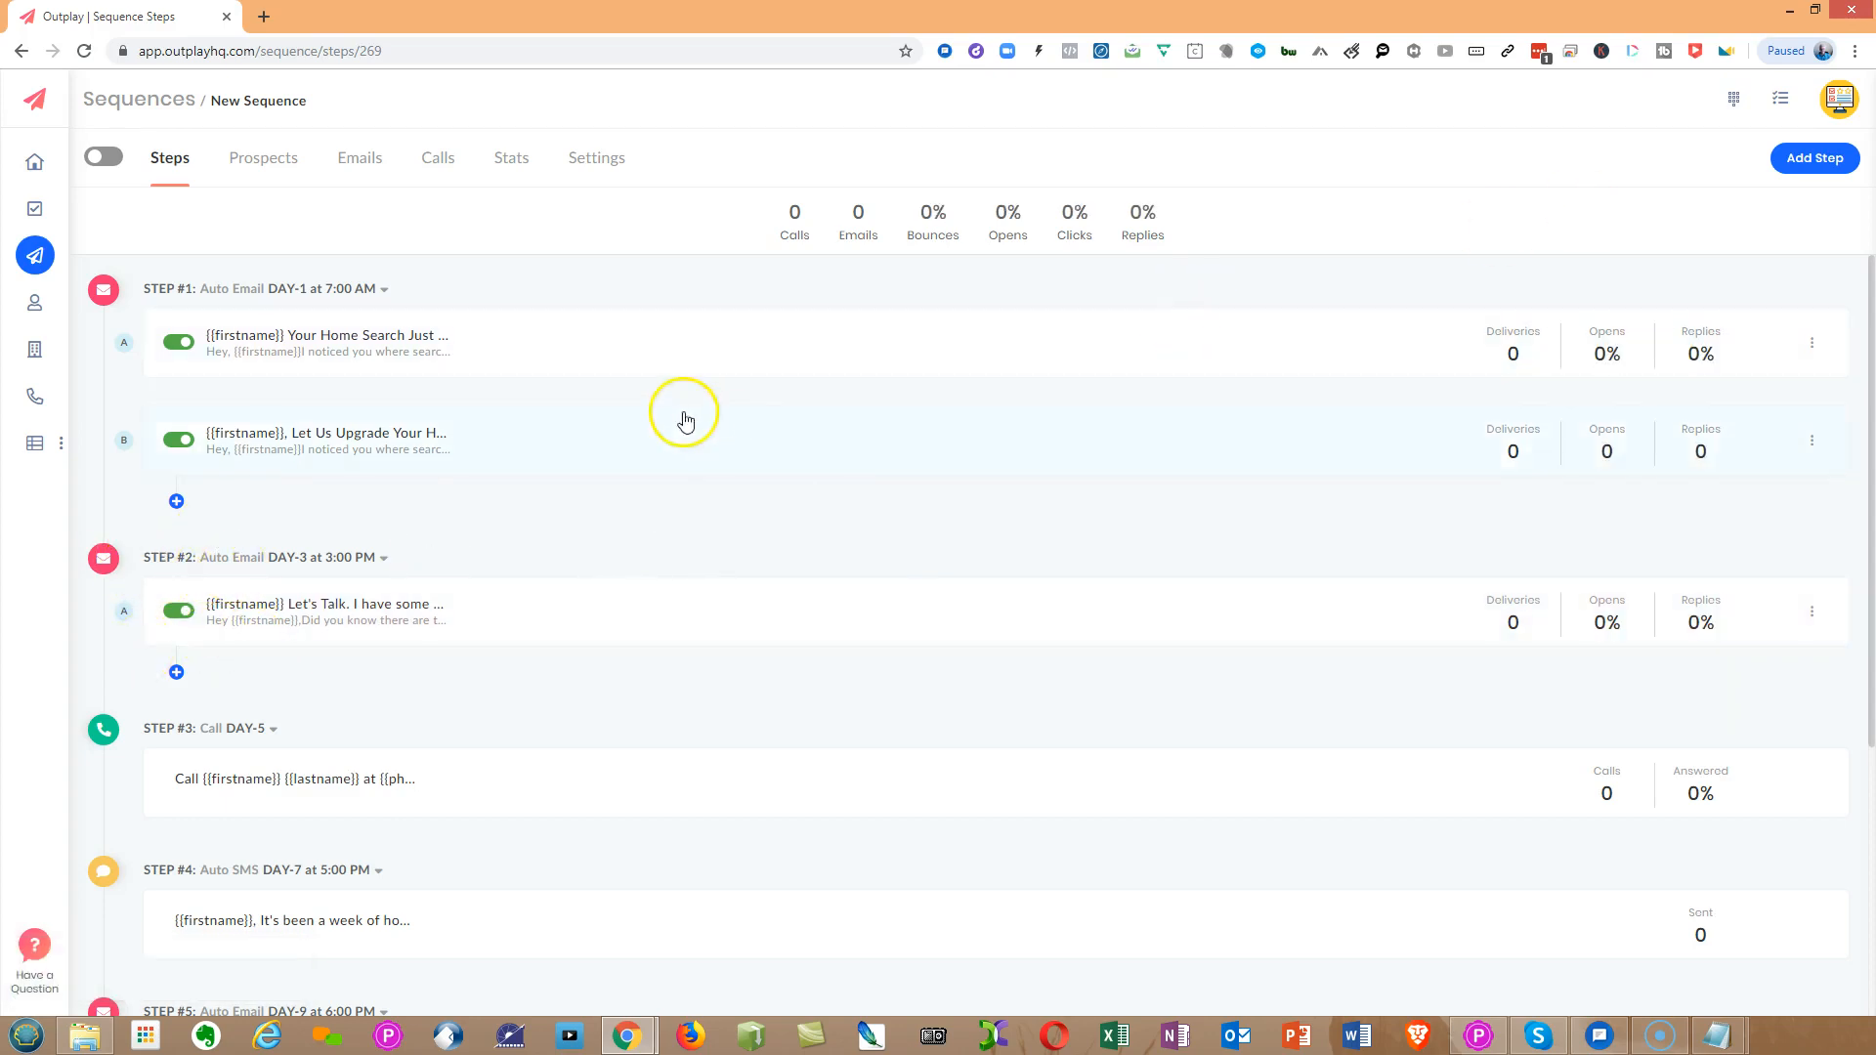
left_click(32, 256)
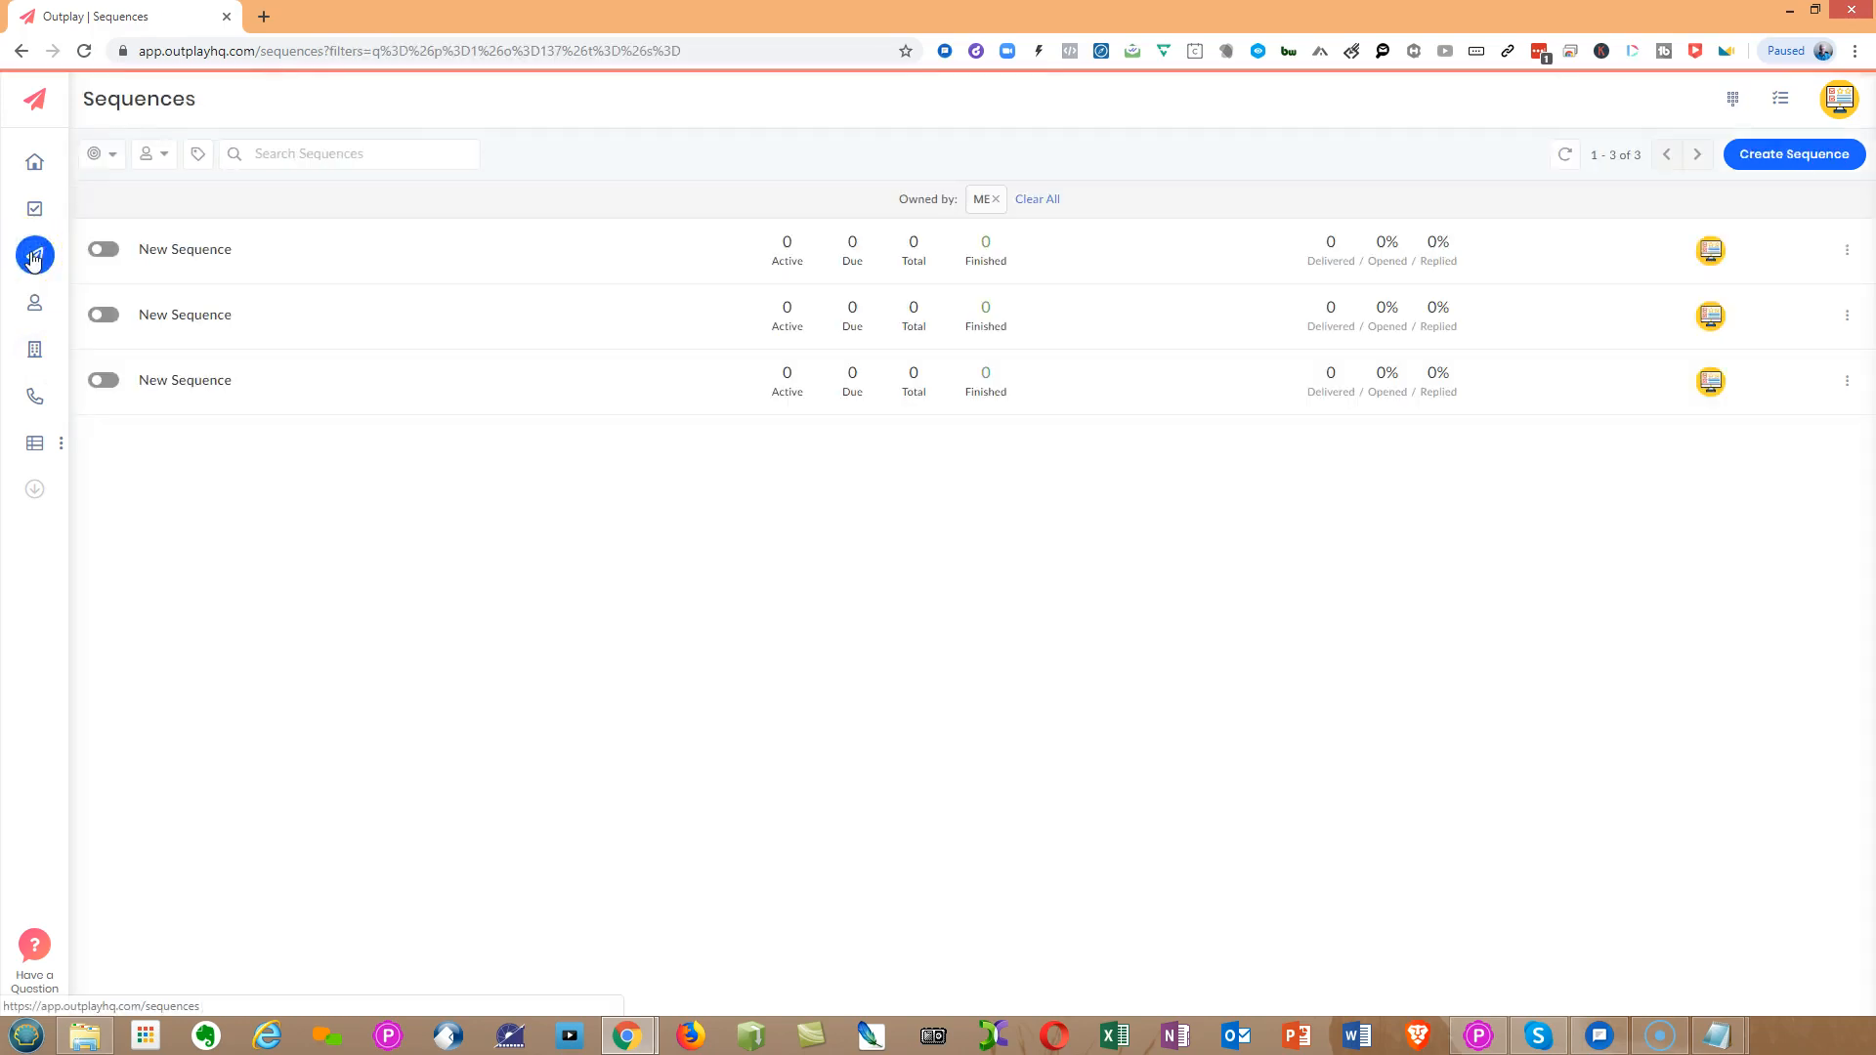
- Open the first New Sequence and look over its seven outreach steps, from the day 1 email to the day 13 call
left_click(188, 252)
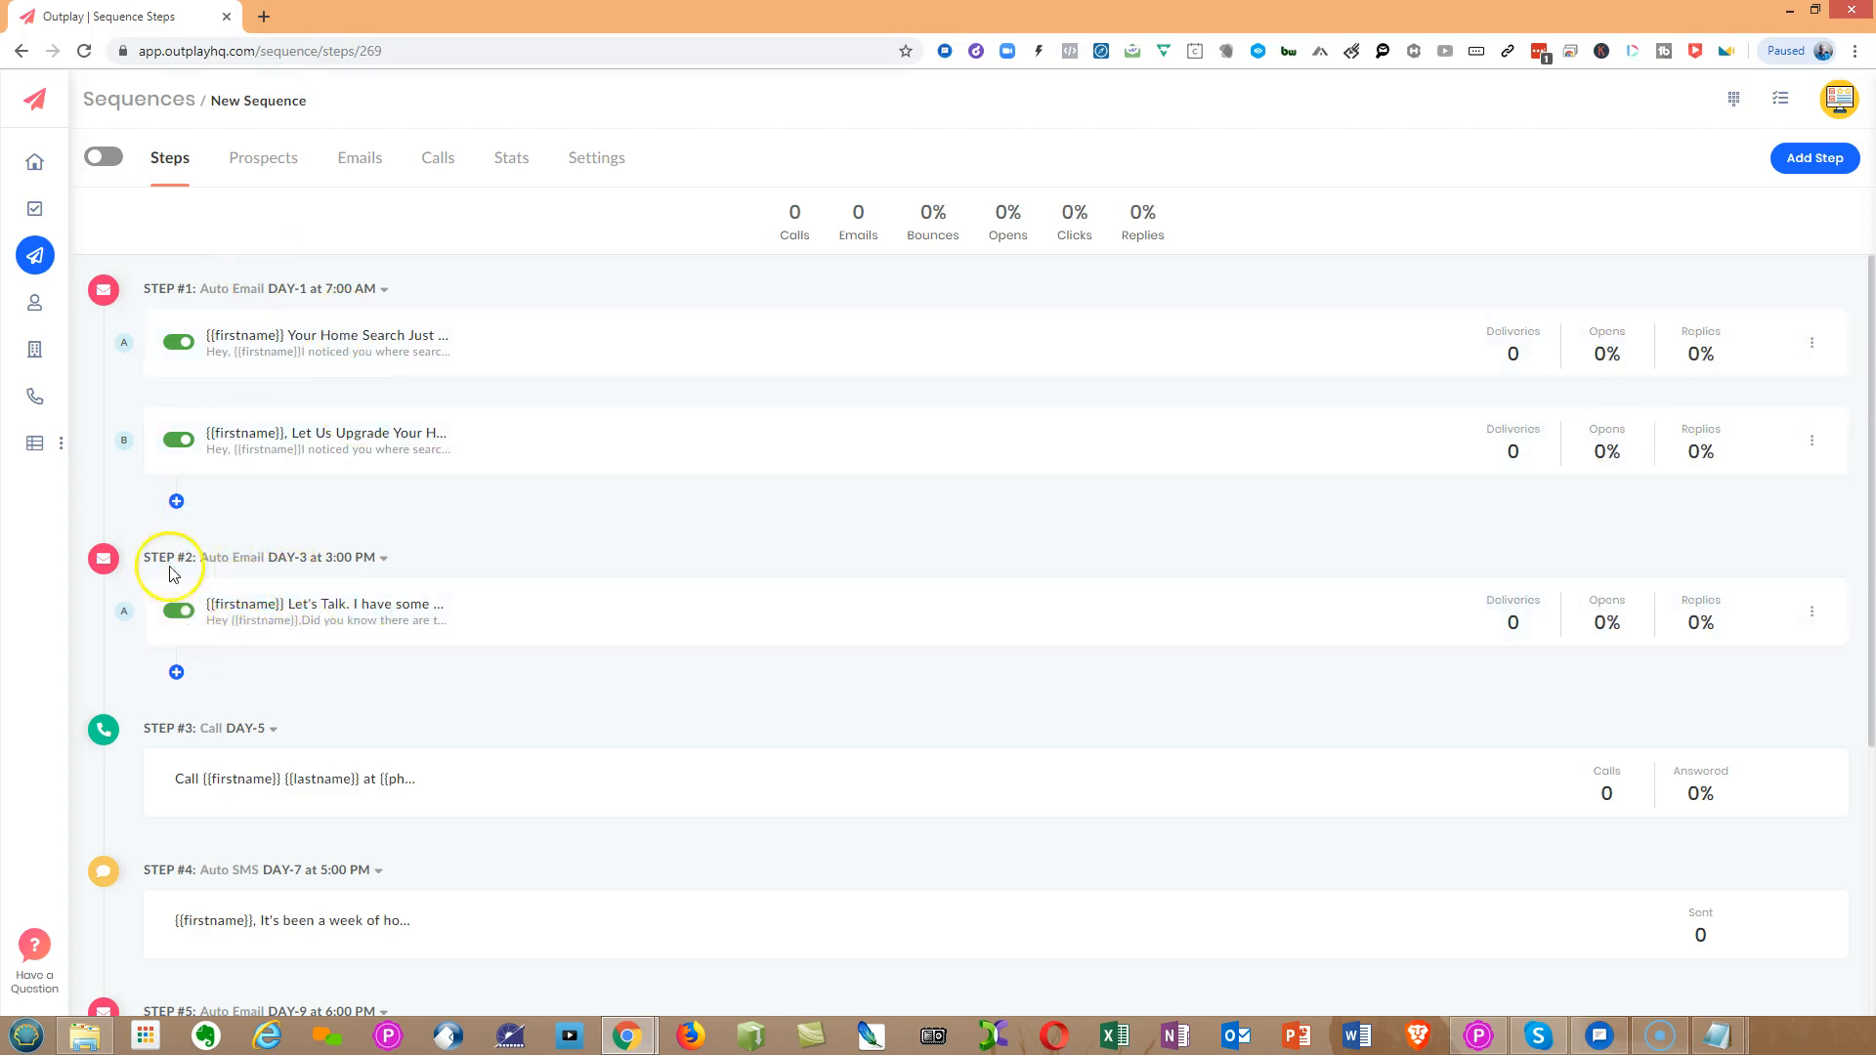
scroll(704, 683, "down", 4)
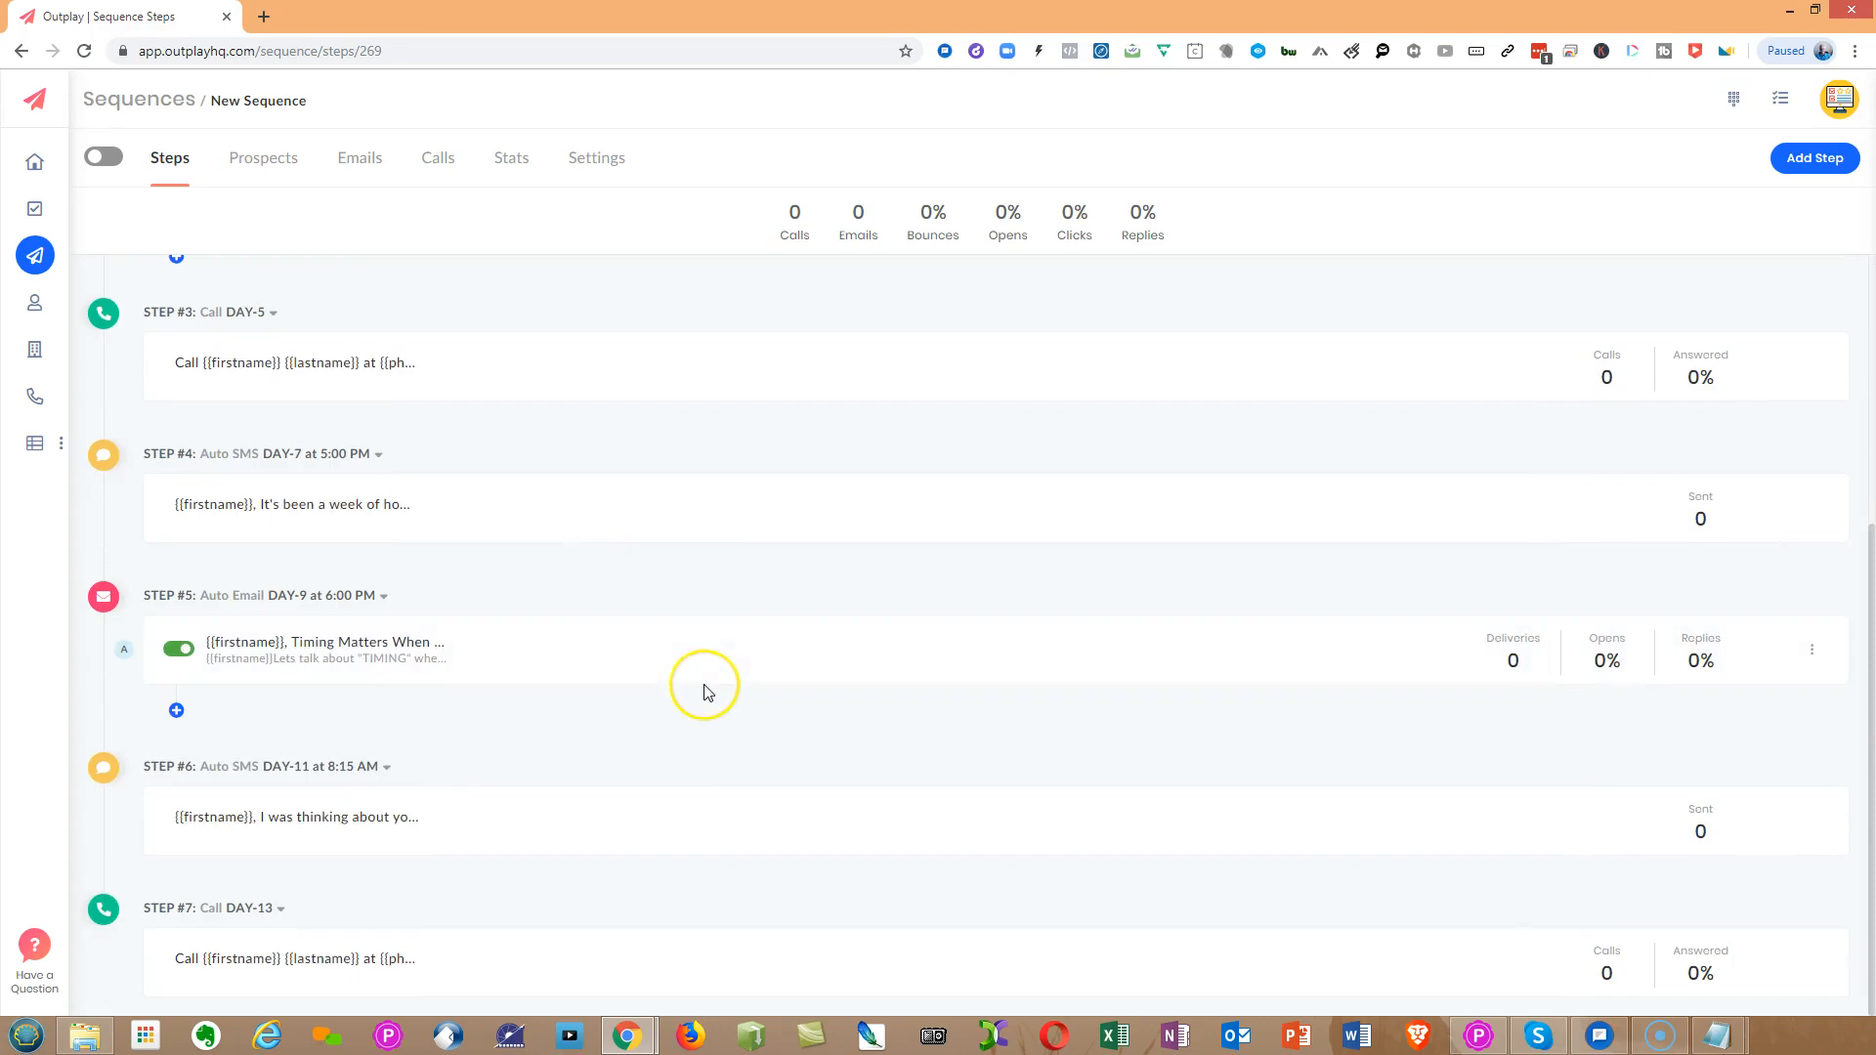
scroll(705, 690, "up", 4)
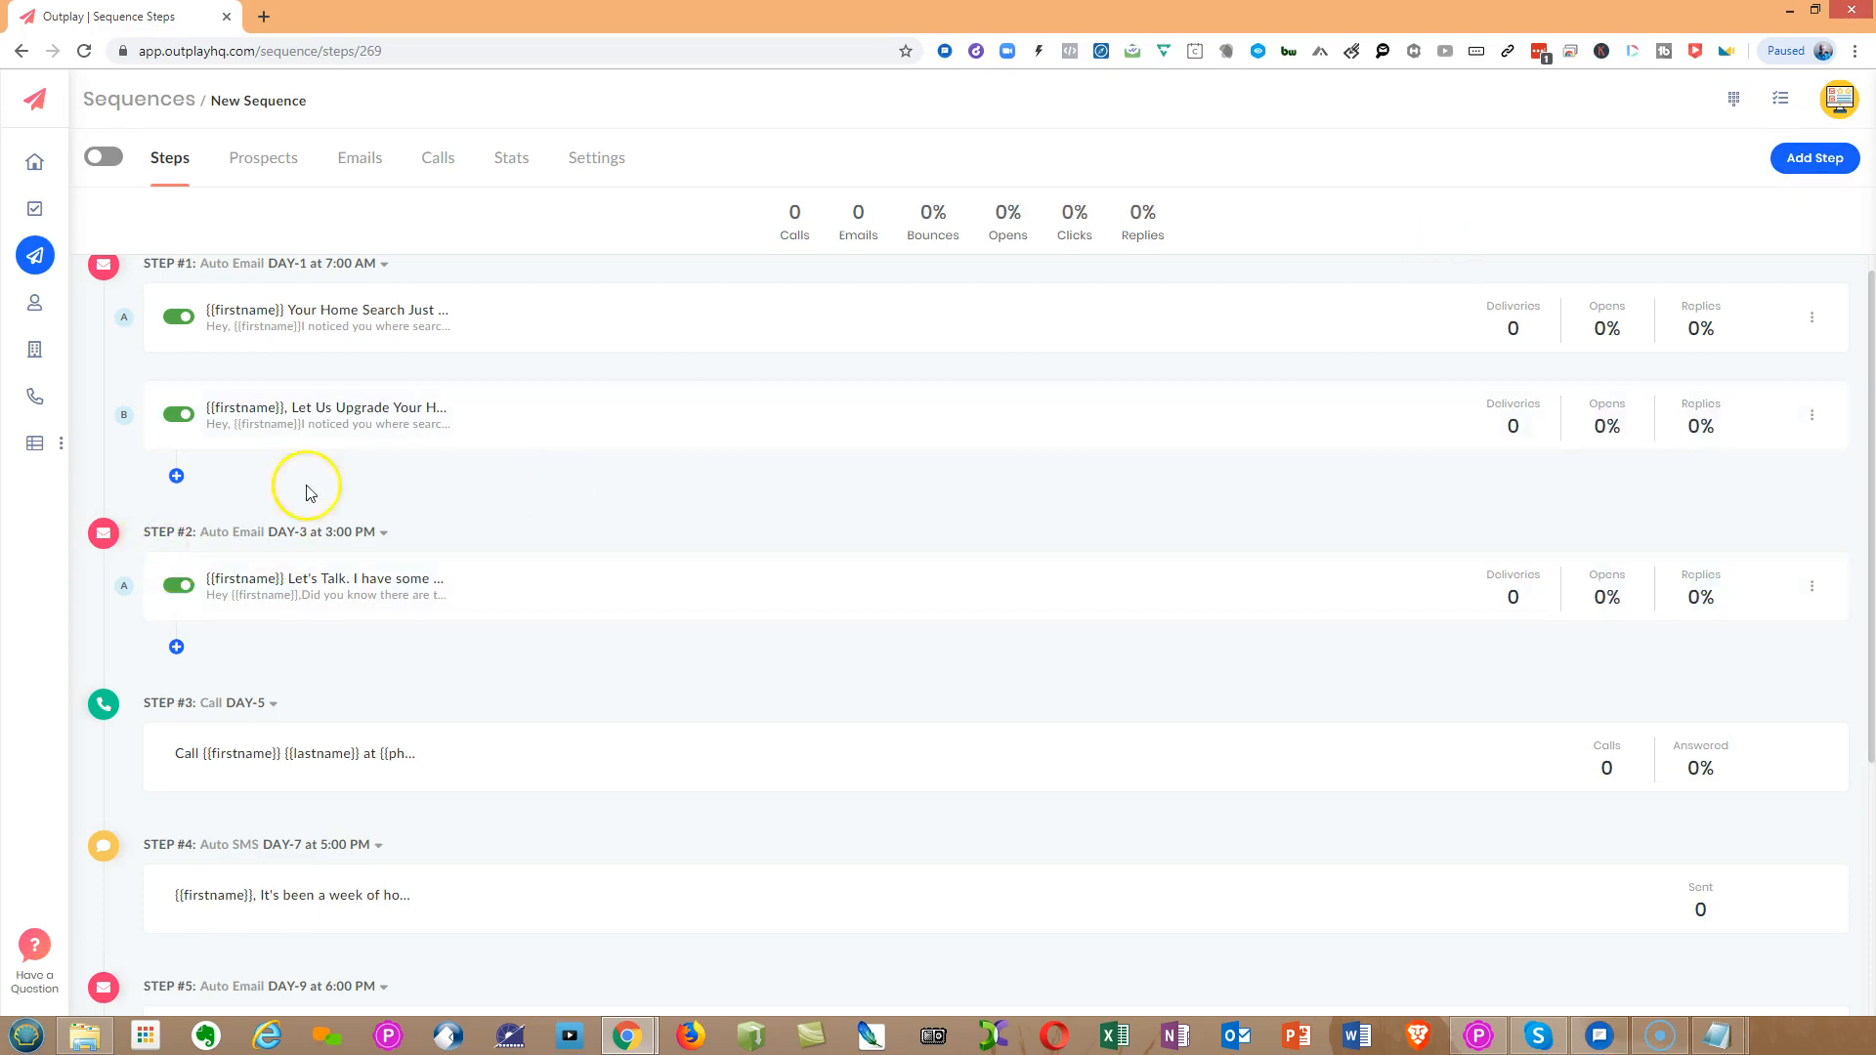
scroll(952, 449, "down", 4)
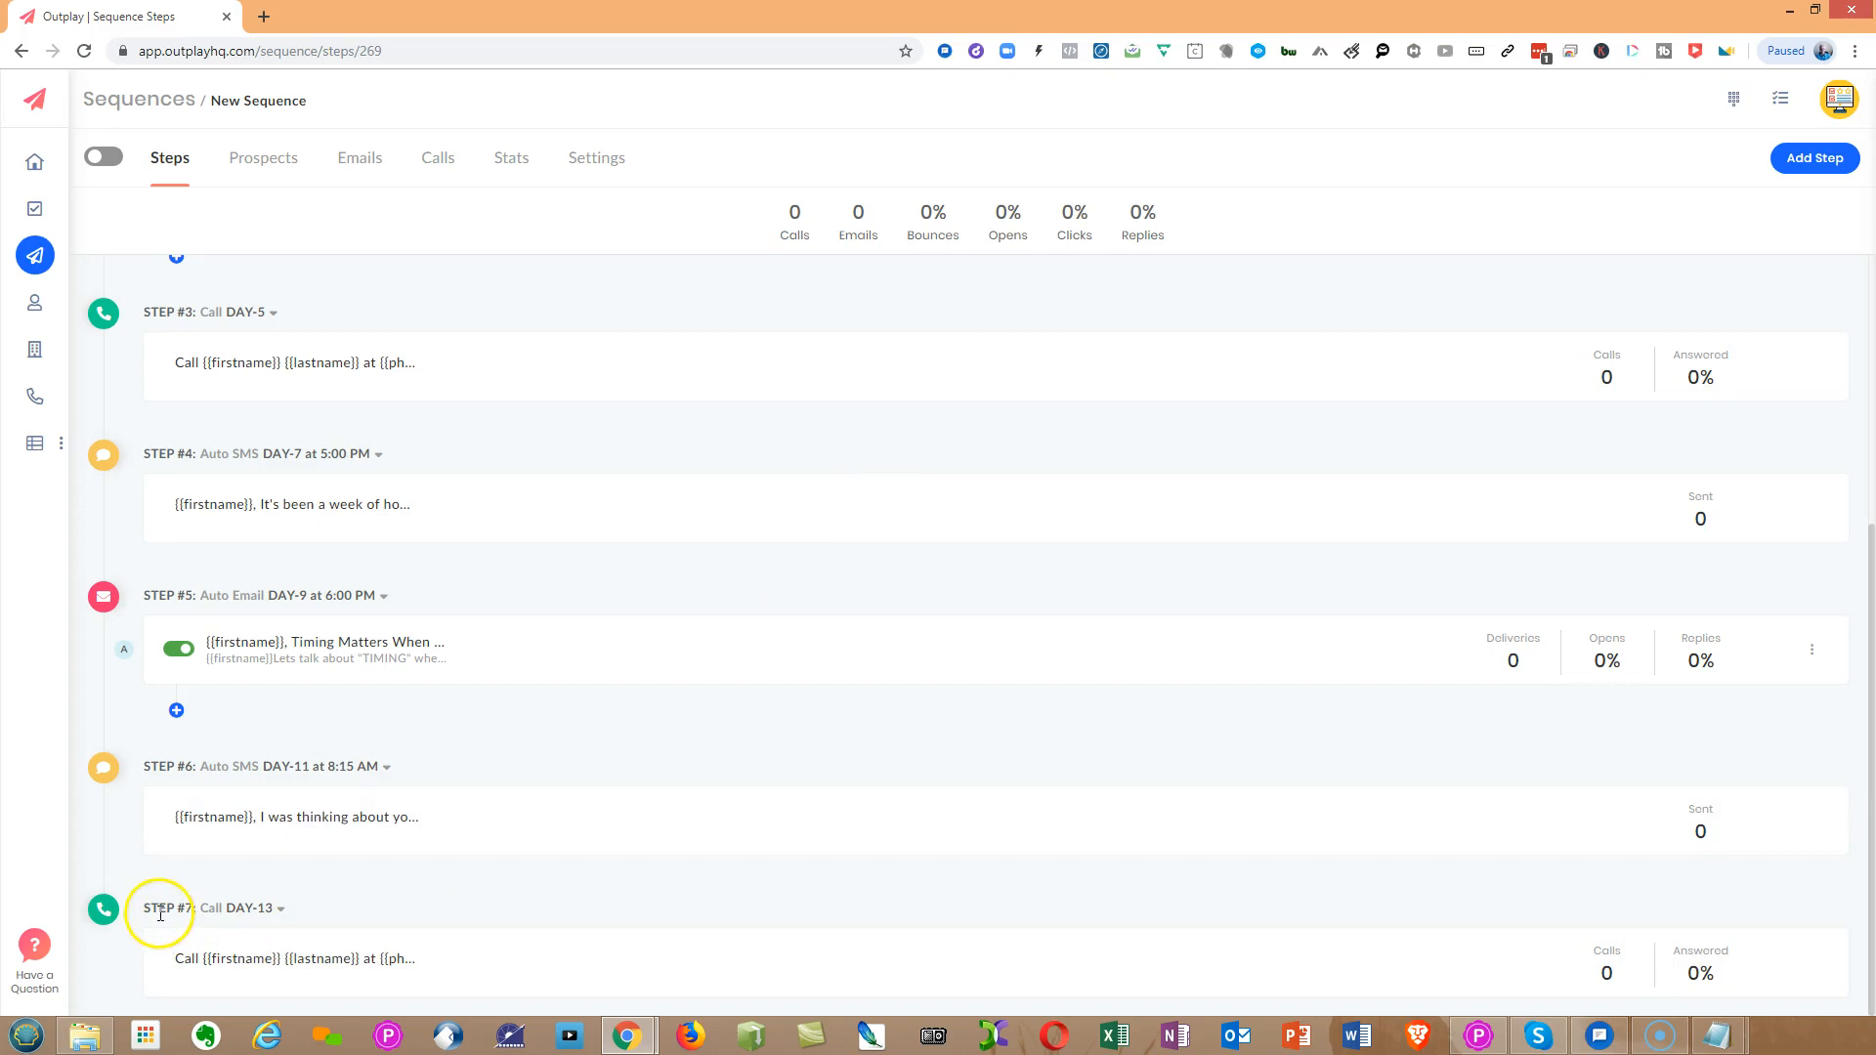
left_click_drag(272, 907, 250, 908)
left_click(1813, 164)
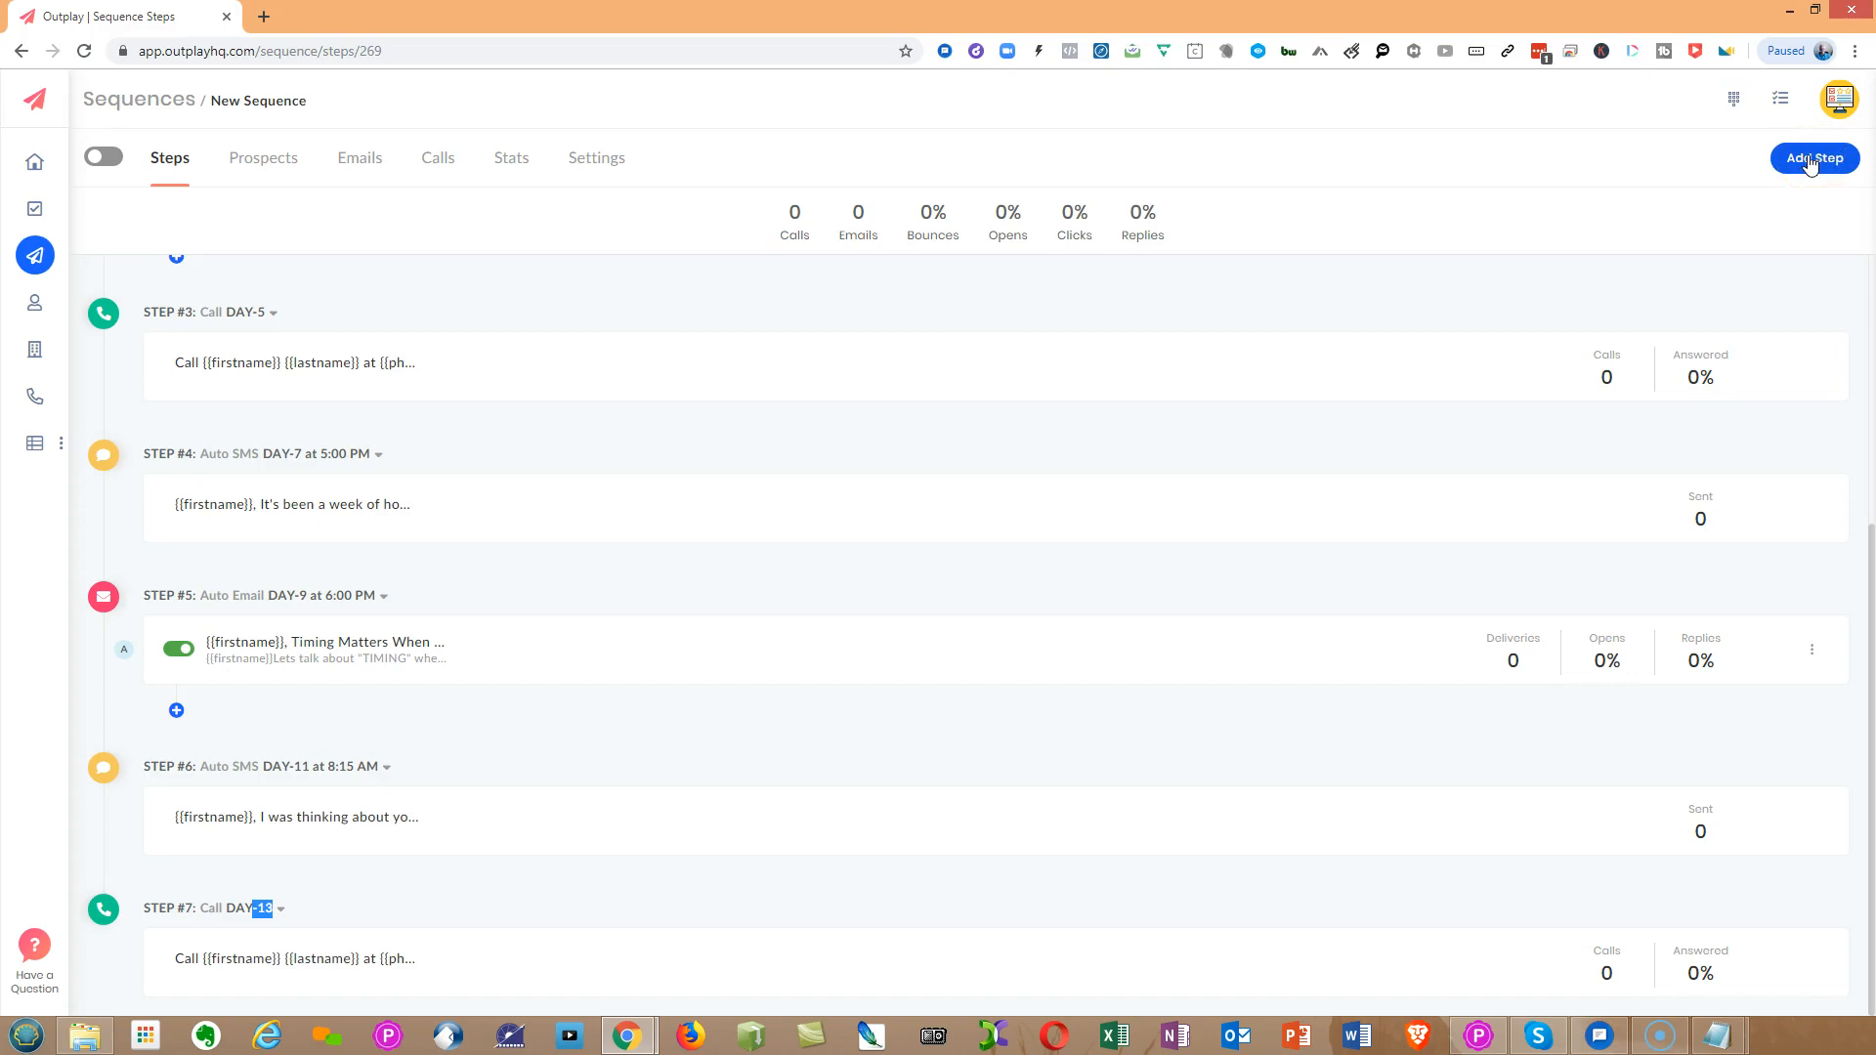
scroll(620, 514, "up", 4)
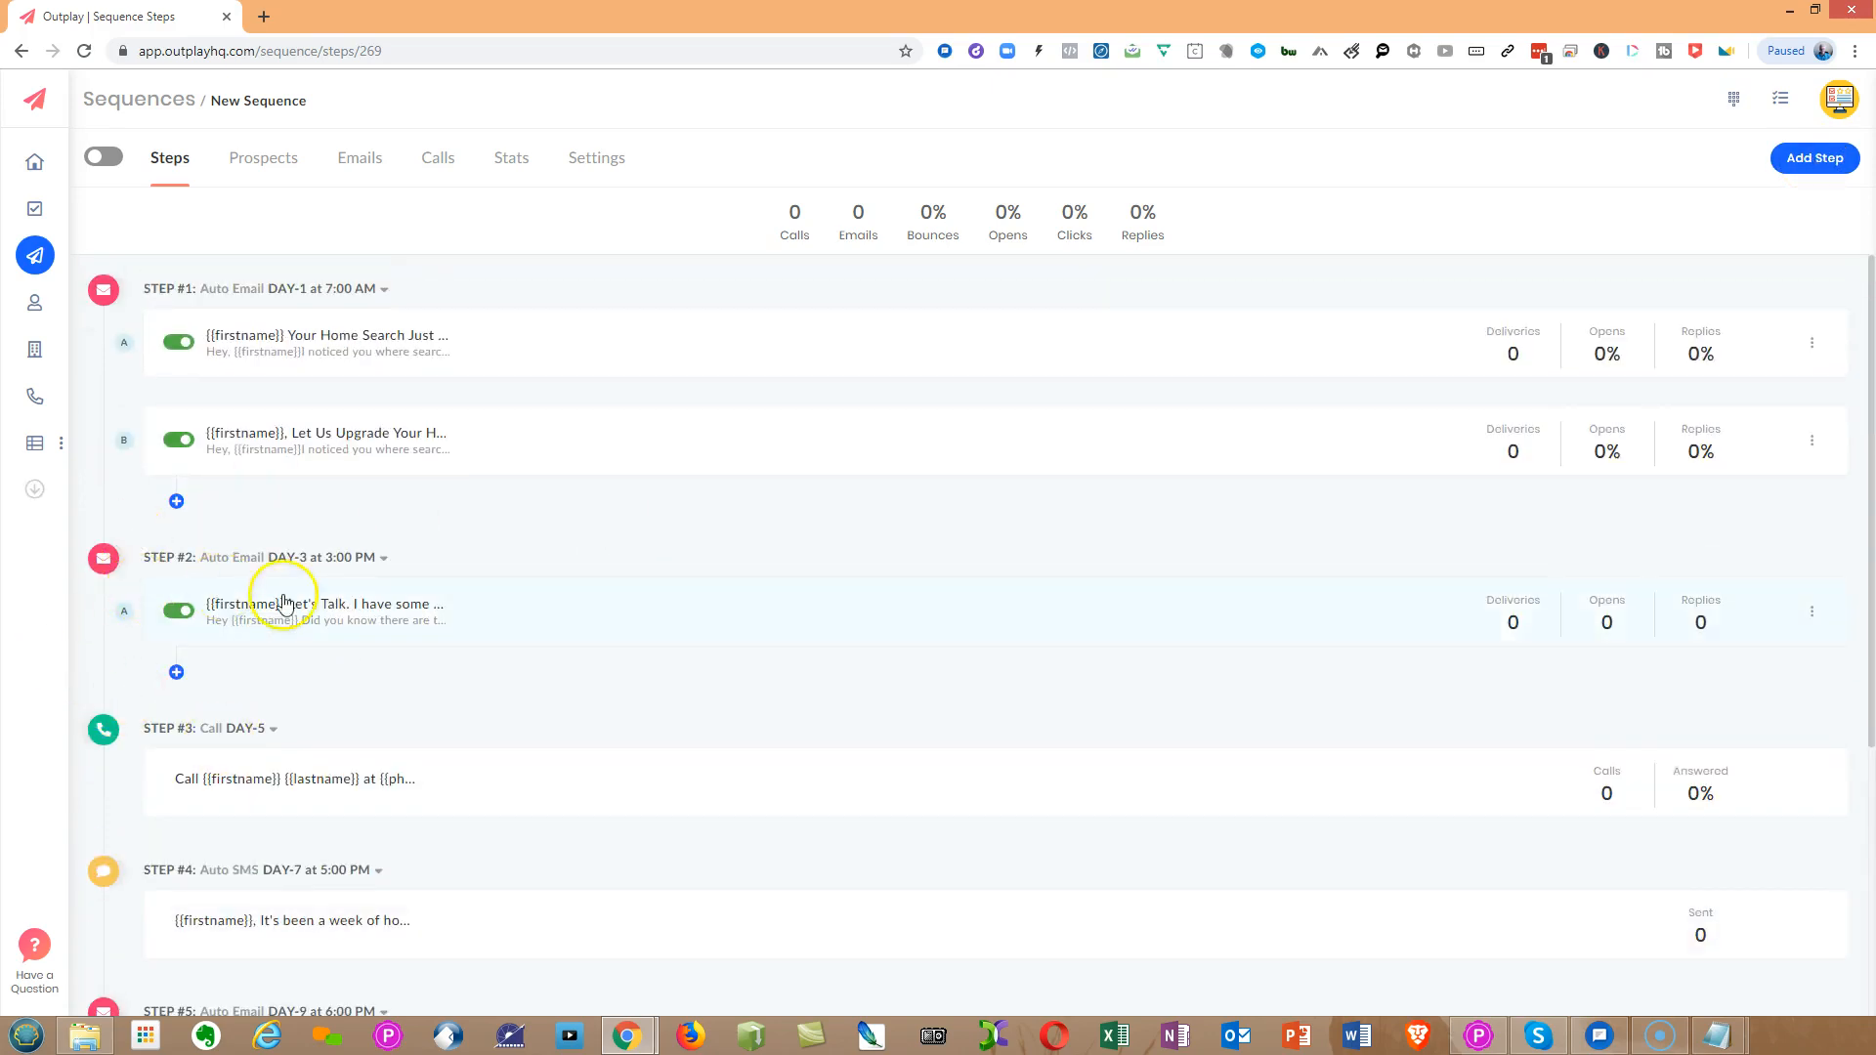
- Open the Step #2 email variant "Let's Talk. I have some home search tips!", preview it, and save the variant
left_click(471, 608)
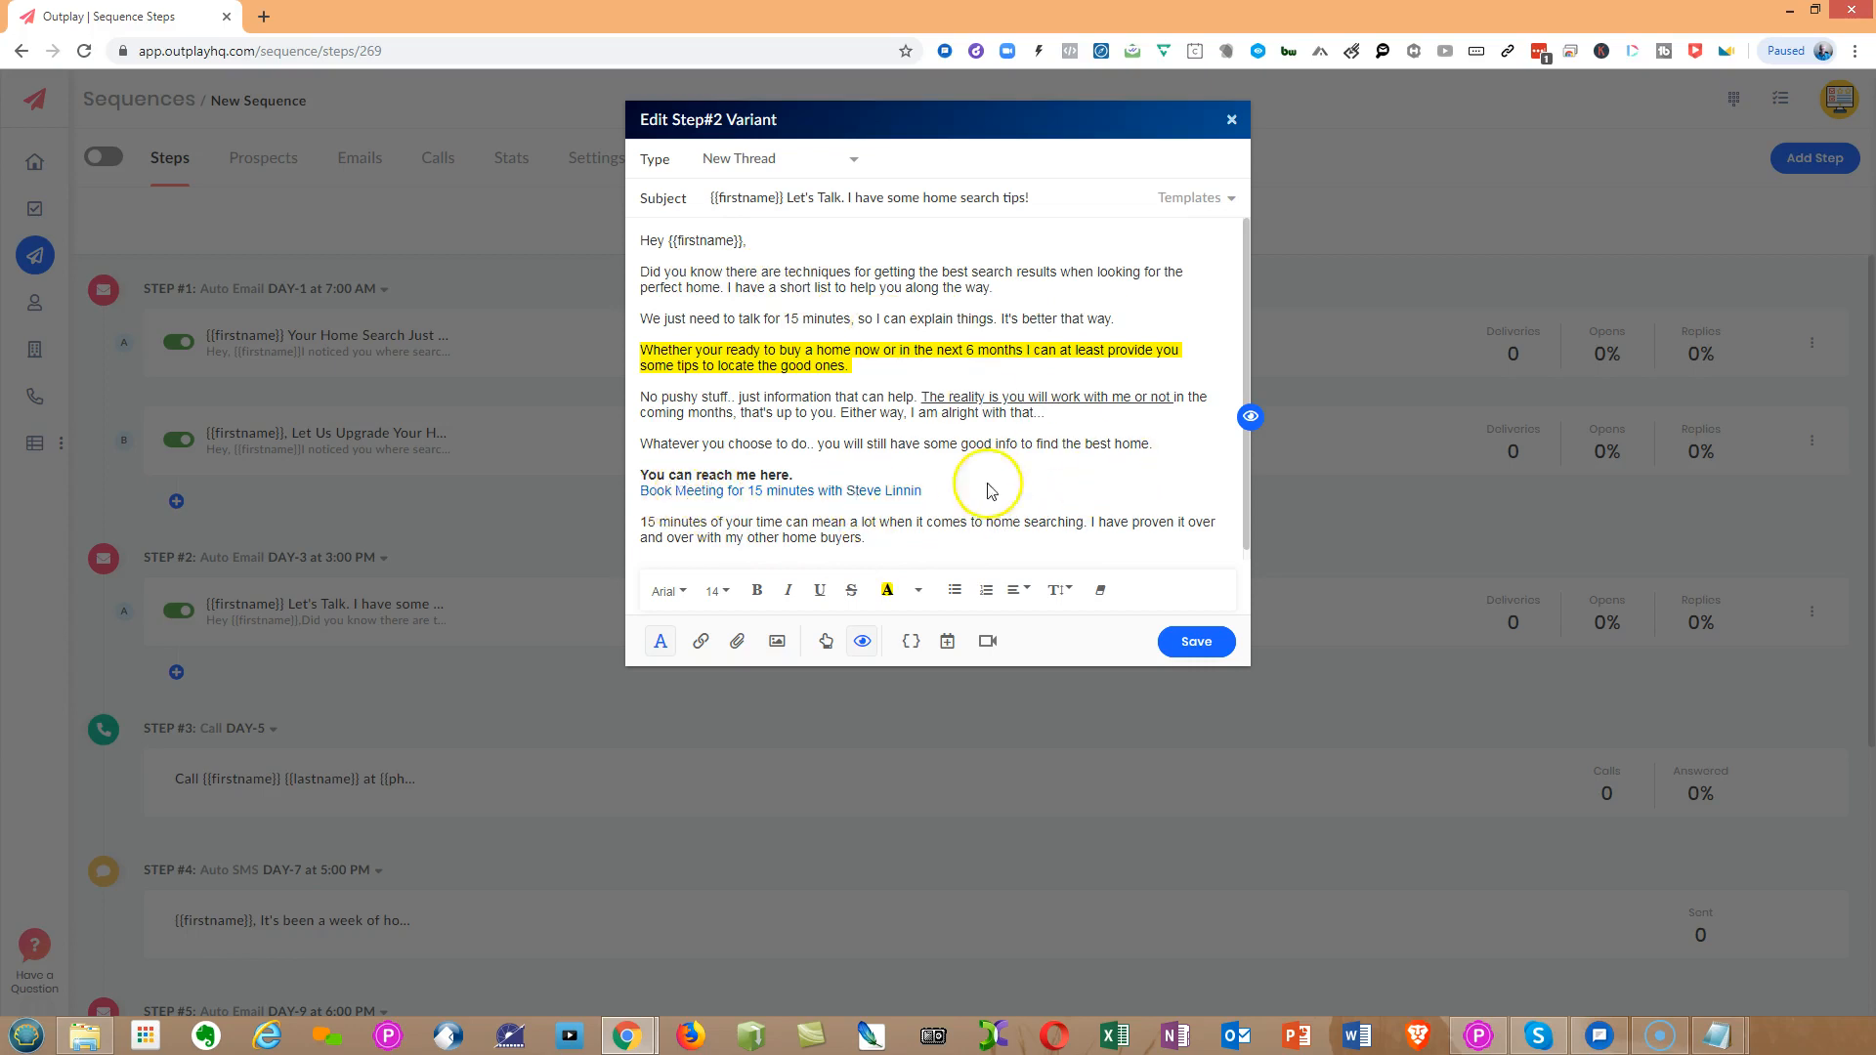
left_click_drag(1248, 519, 1239, 600)
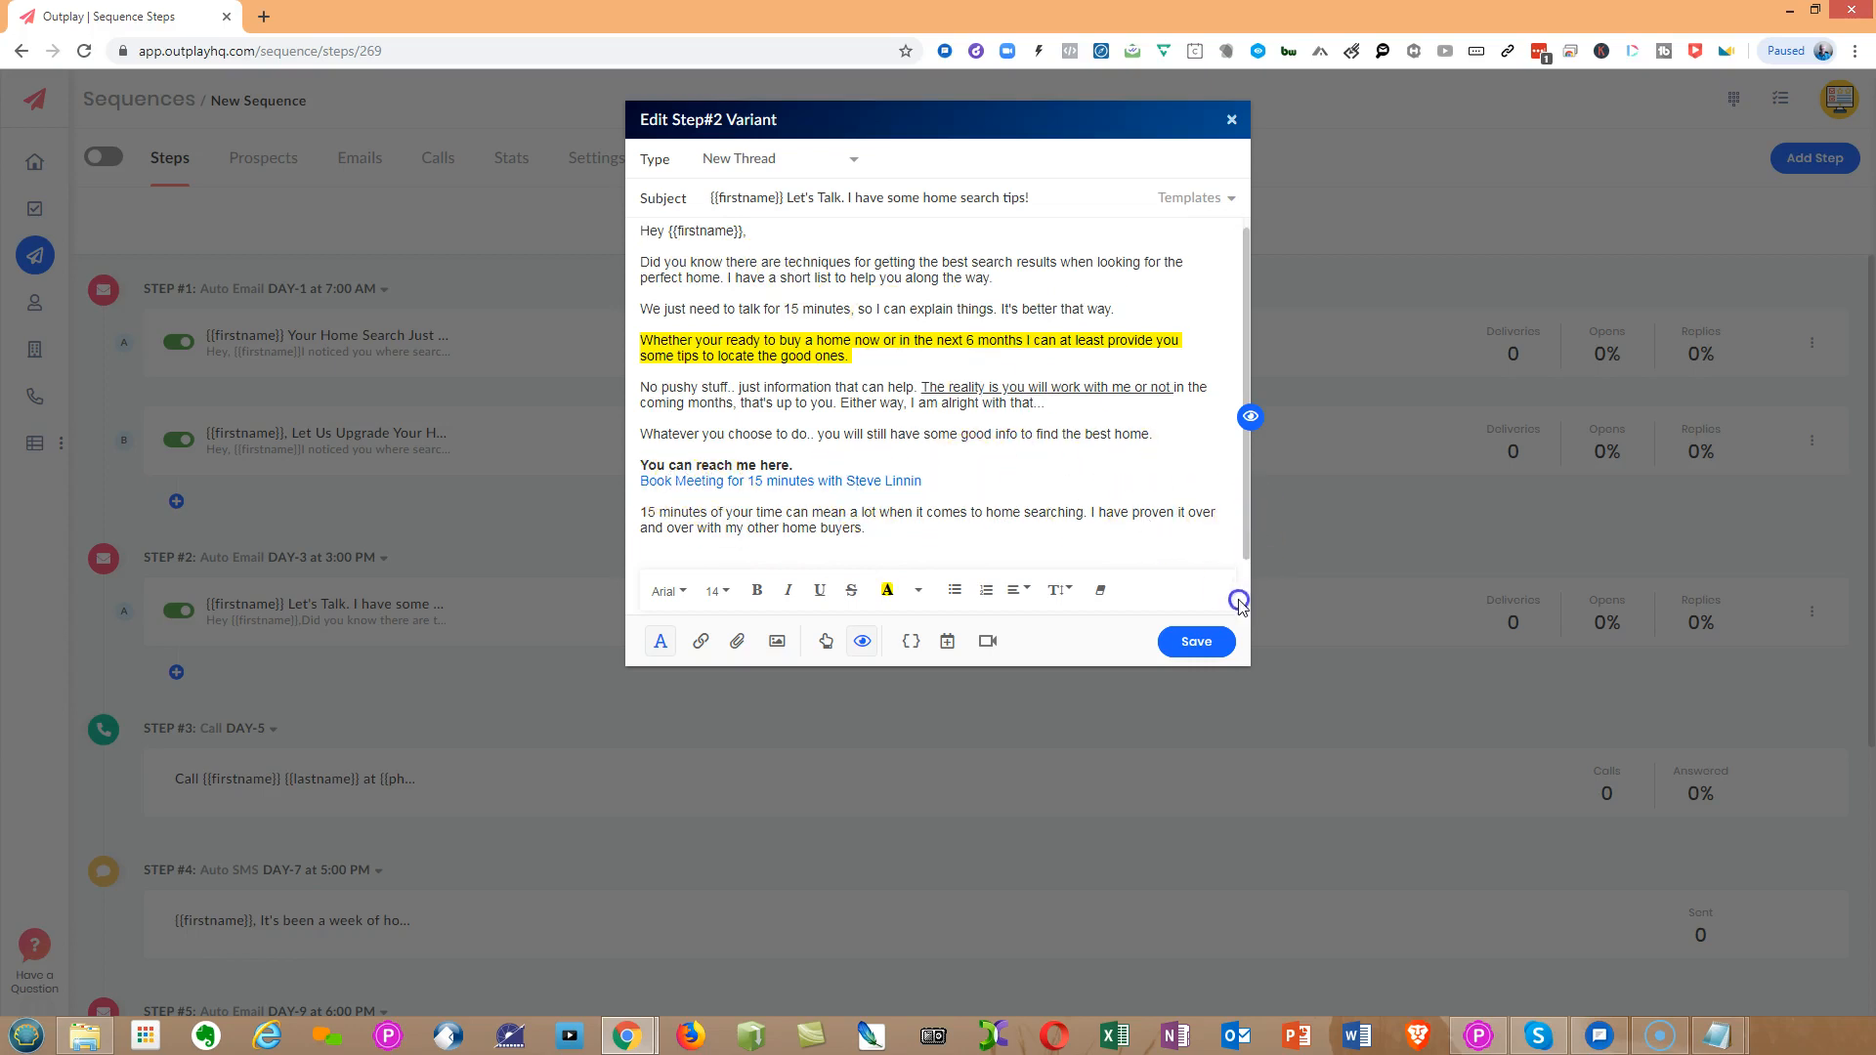
left_click(1252, 418)
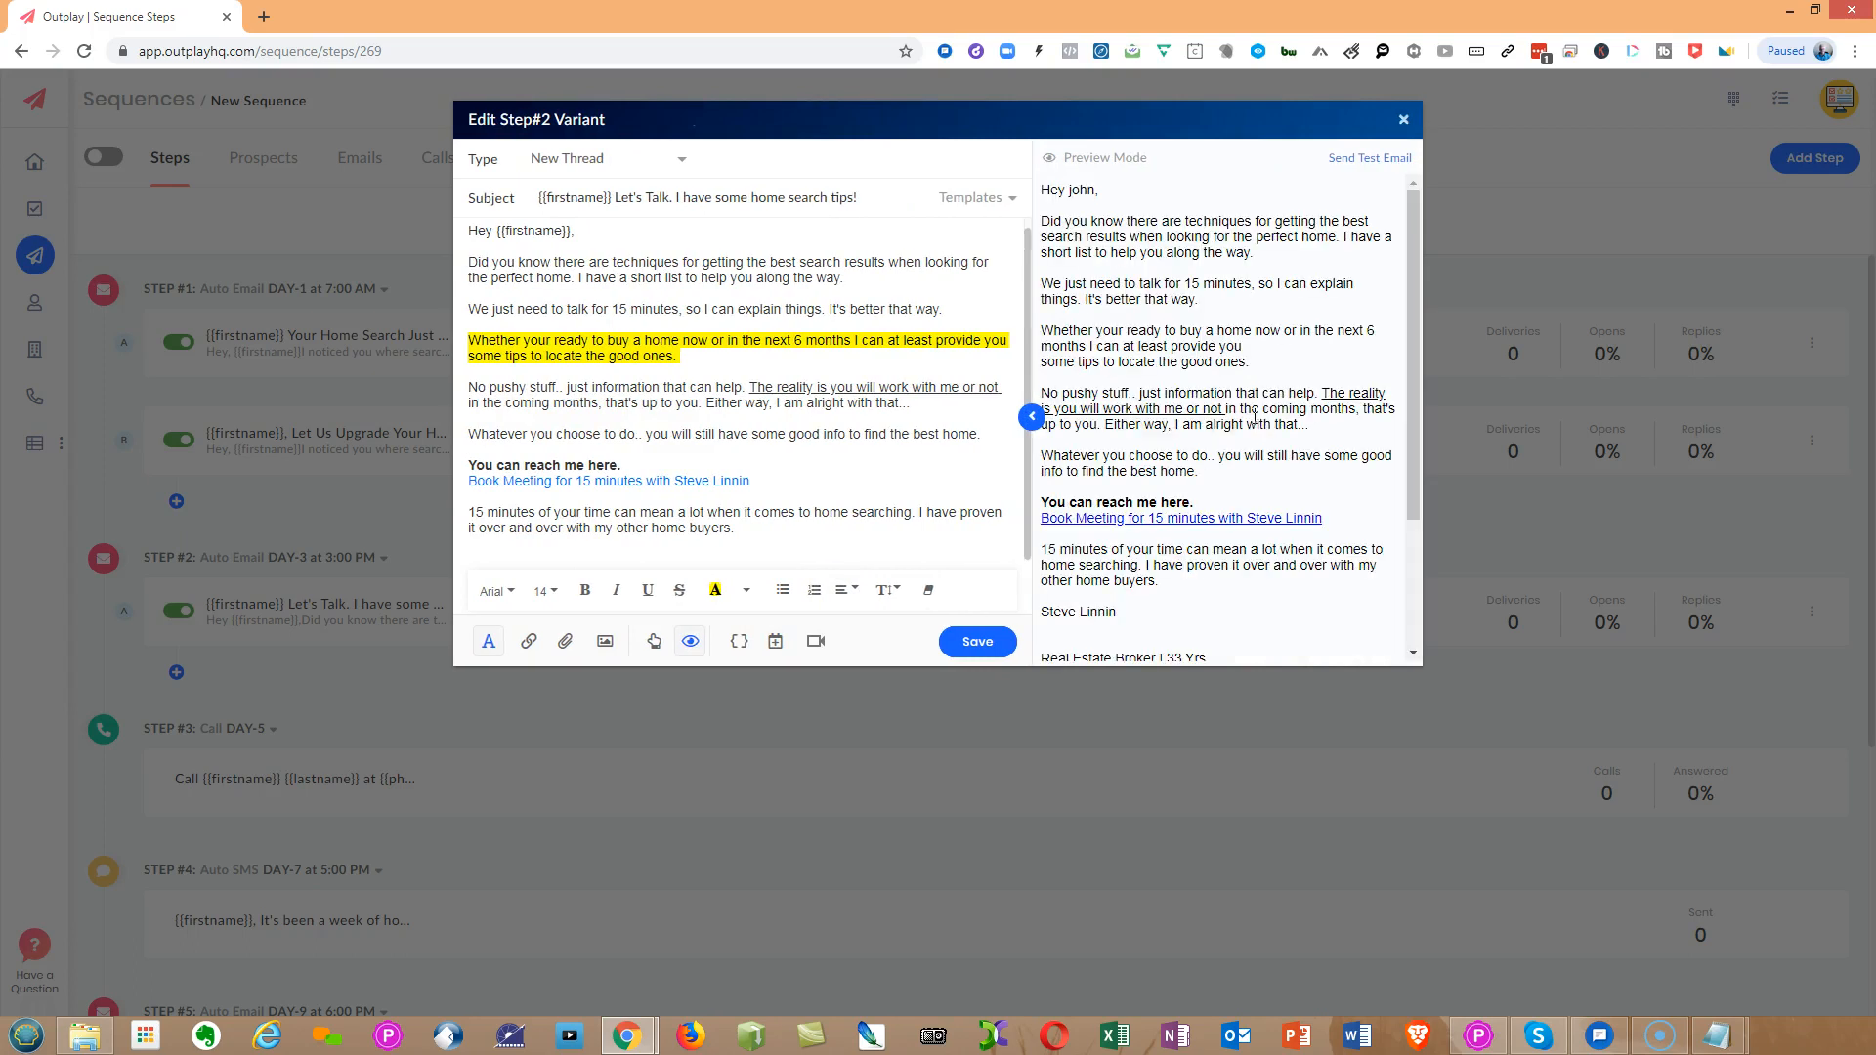
mouse_move(1412, 495)
left_mouse_down()
mouse_move(1411, 638)
mouse_move(1409, 485)
left_mouse_up()
mouse_move(1415, 442)
left_mouse_down()
mouse_move(1418, 568)
mouse_move(1399, 326)
left_mouse_up()
left_click(969, 645)
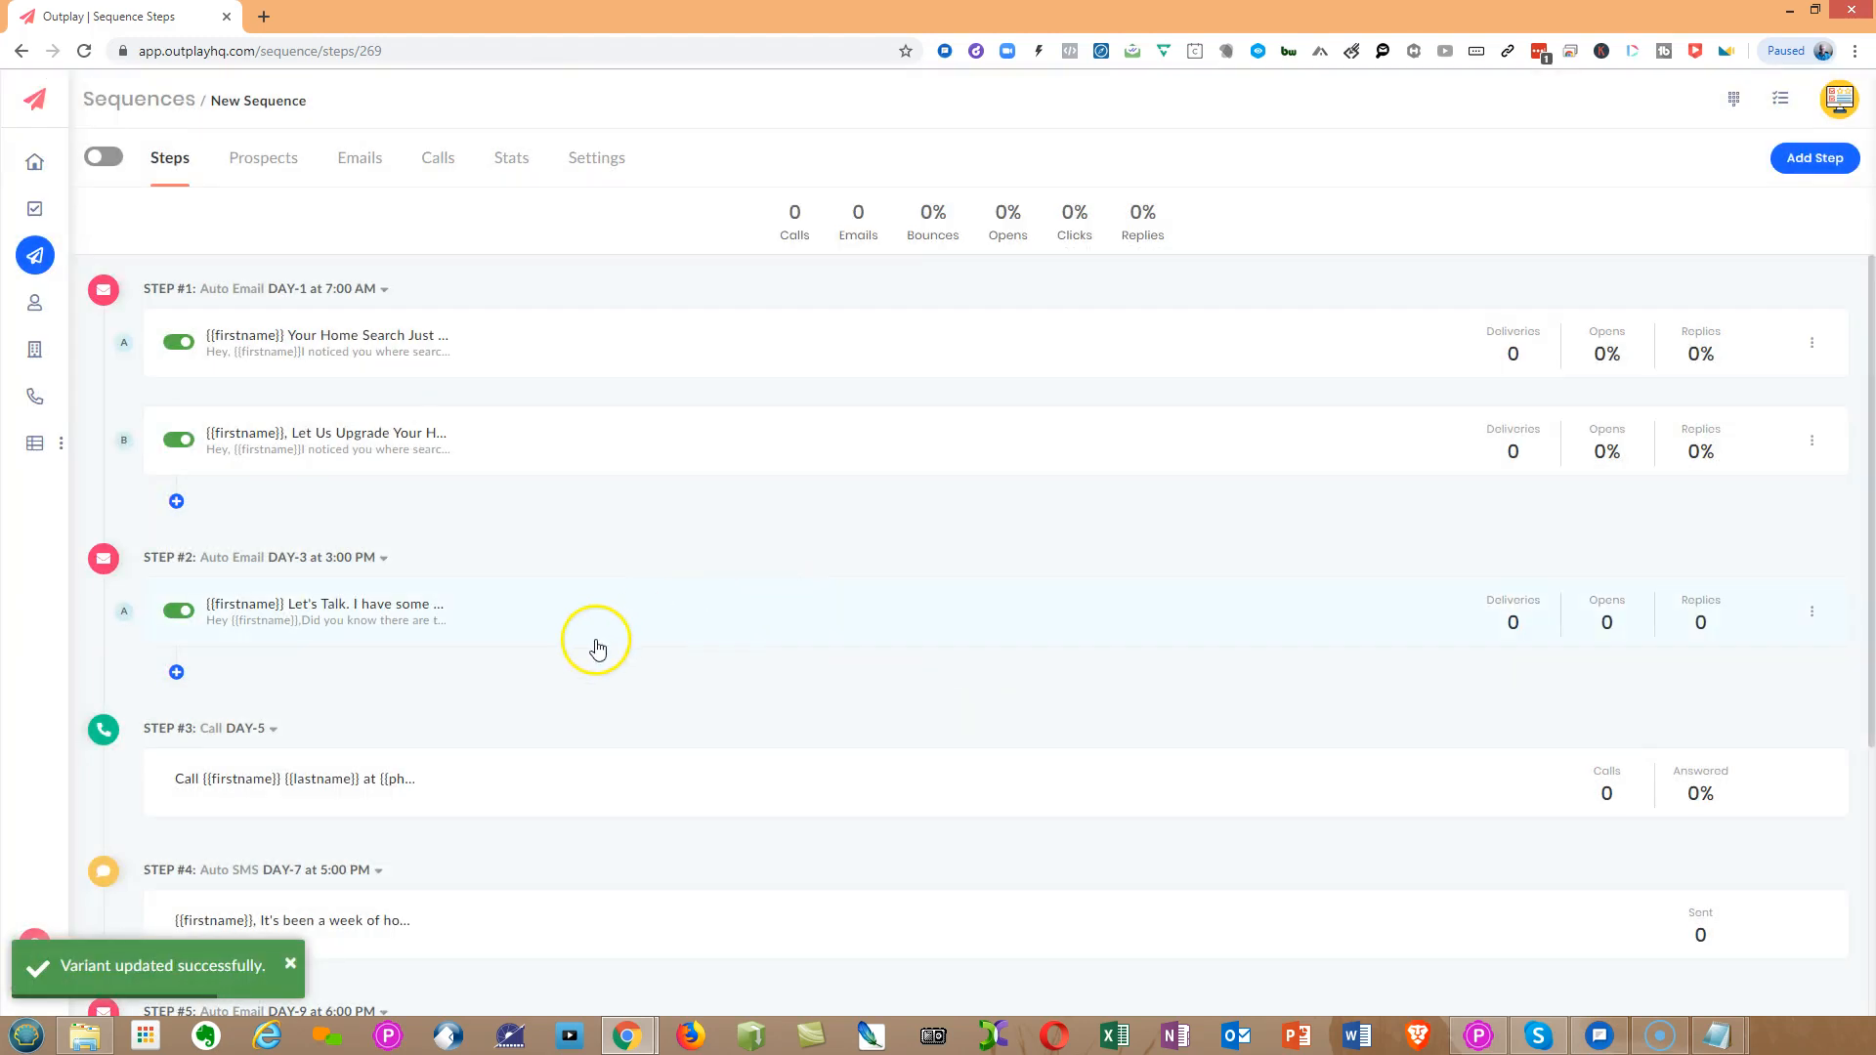
- Open the Step #3 call step for editing
scroll(596, 640, "down", 4)
scroll(197, 543, "up", 4)
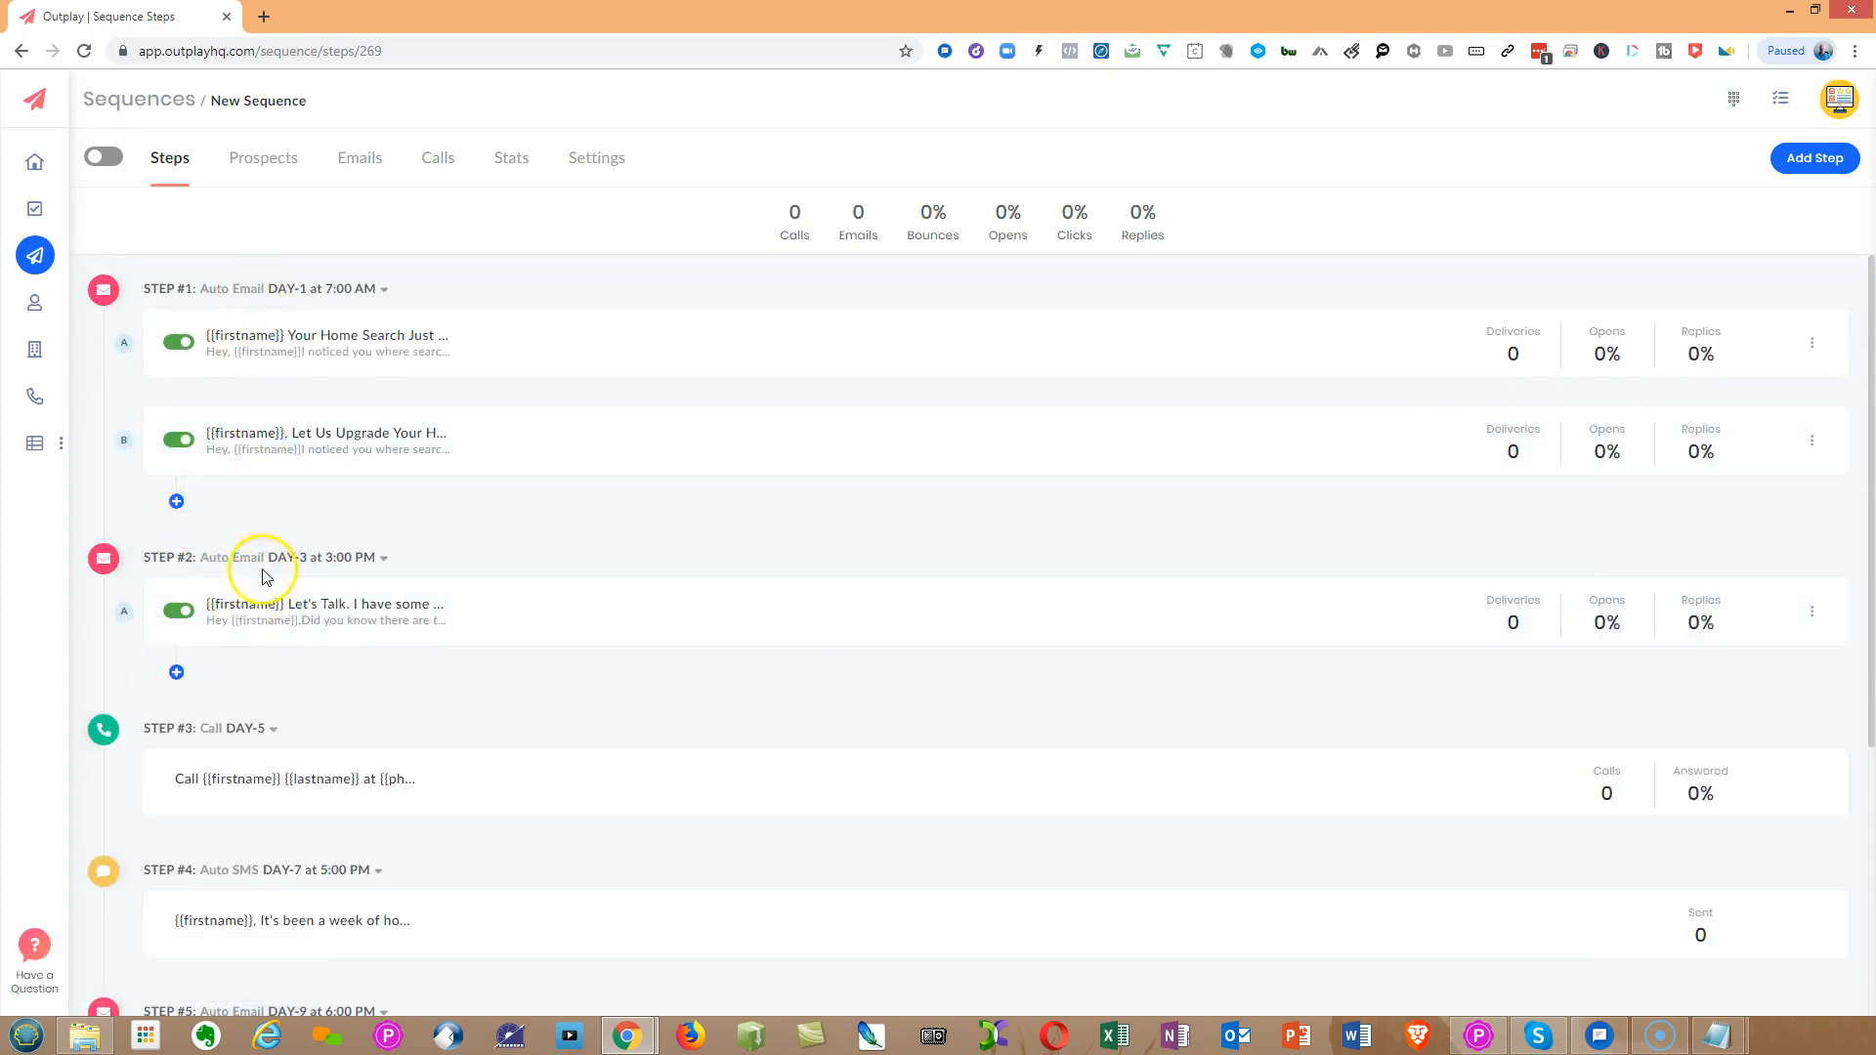
scroll(513, 625, "down", 3)
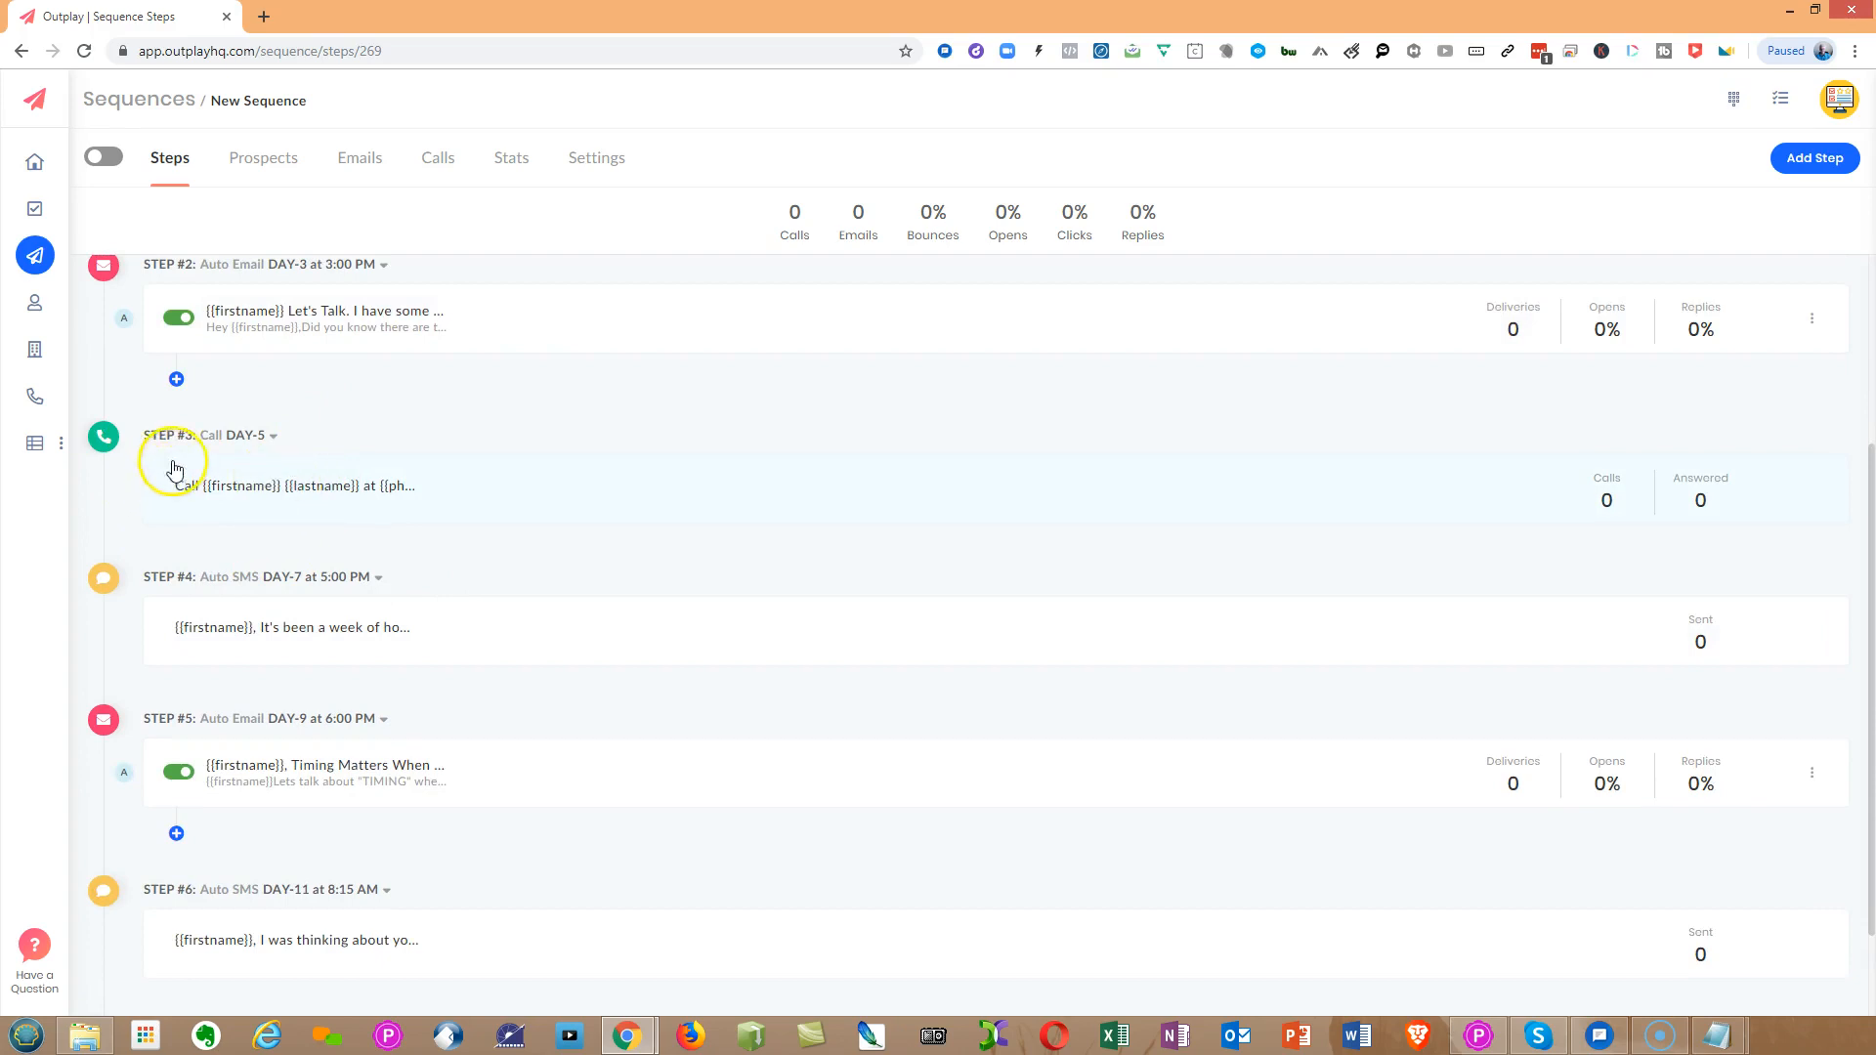
left_click(457, 511)
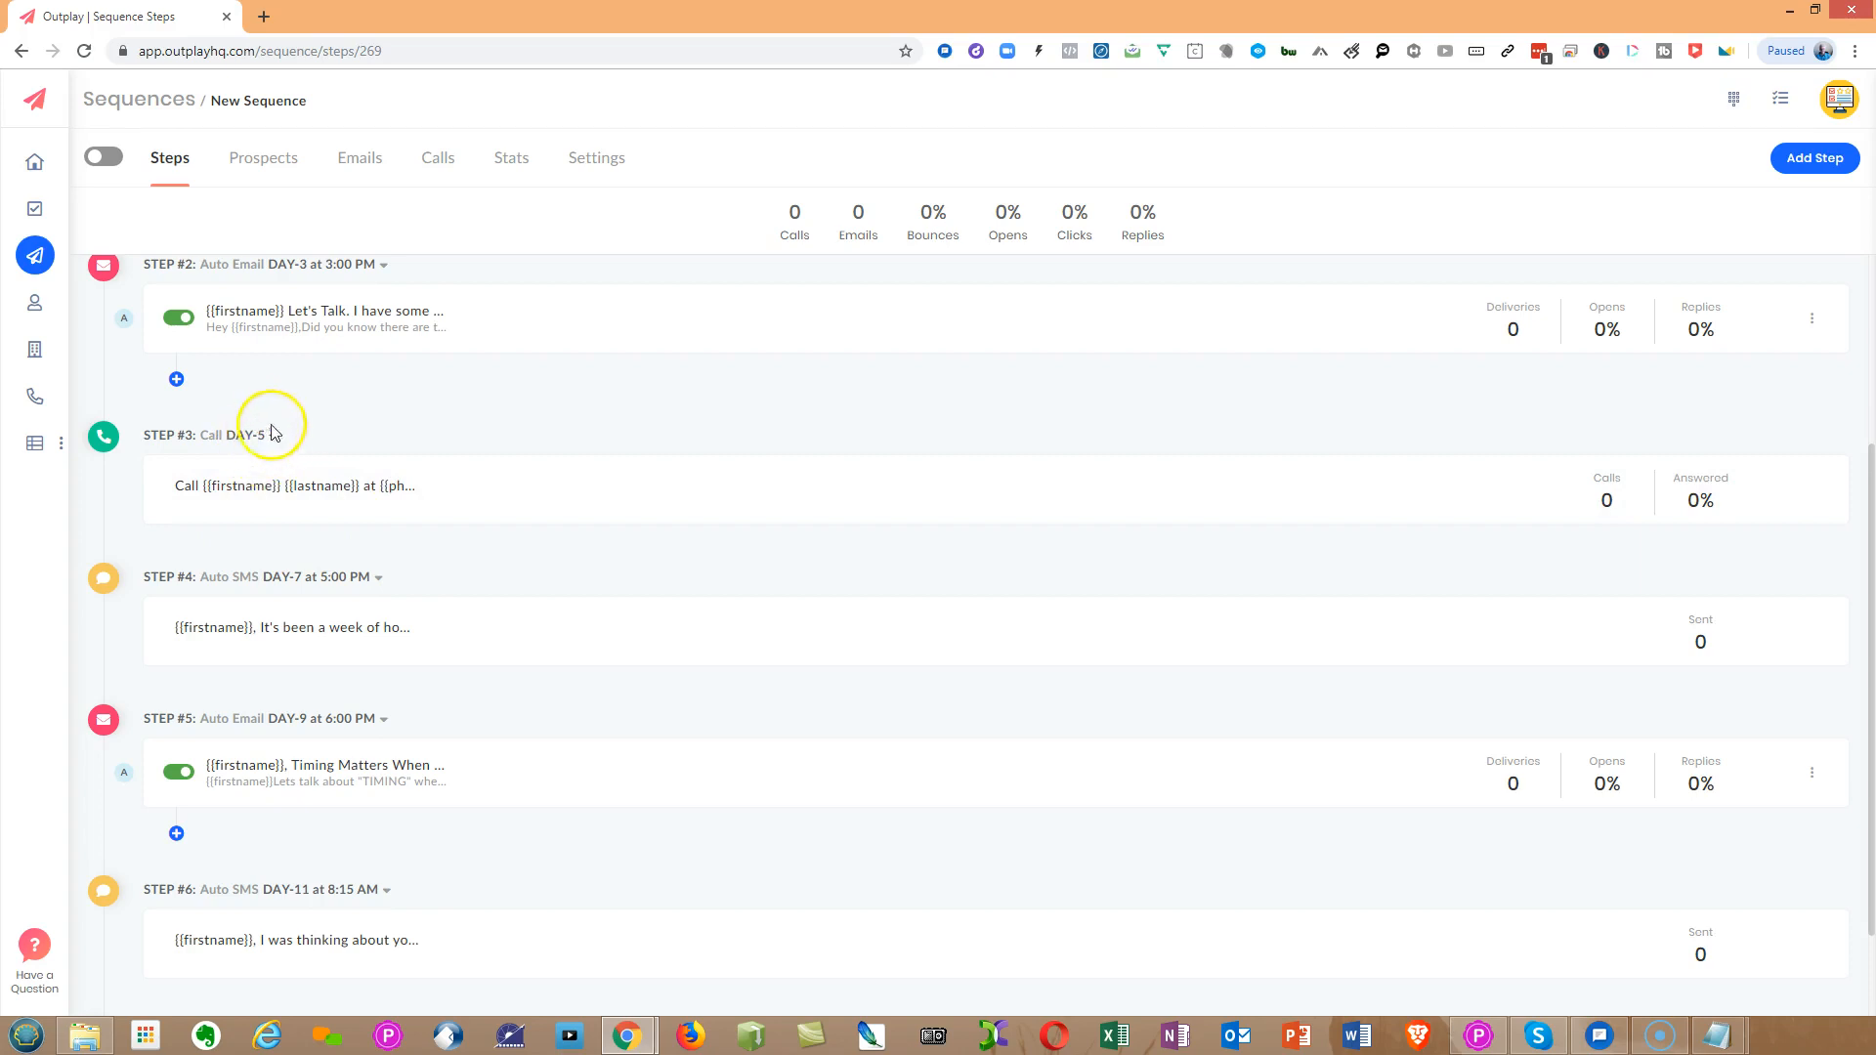
left_click(274, 438)
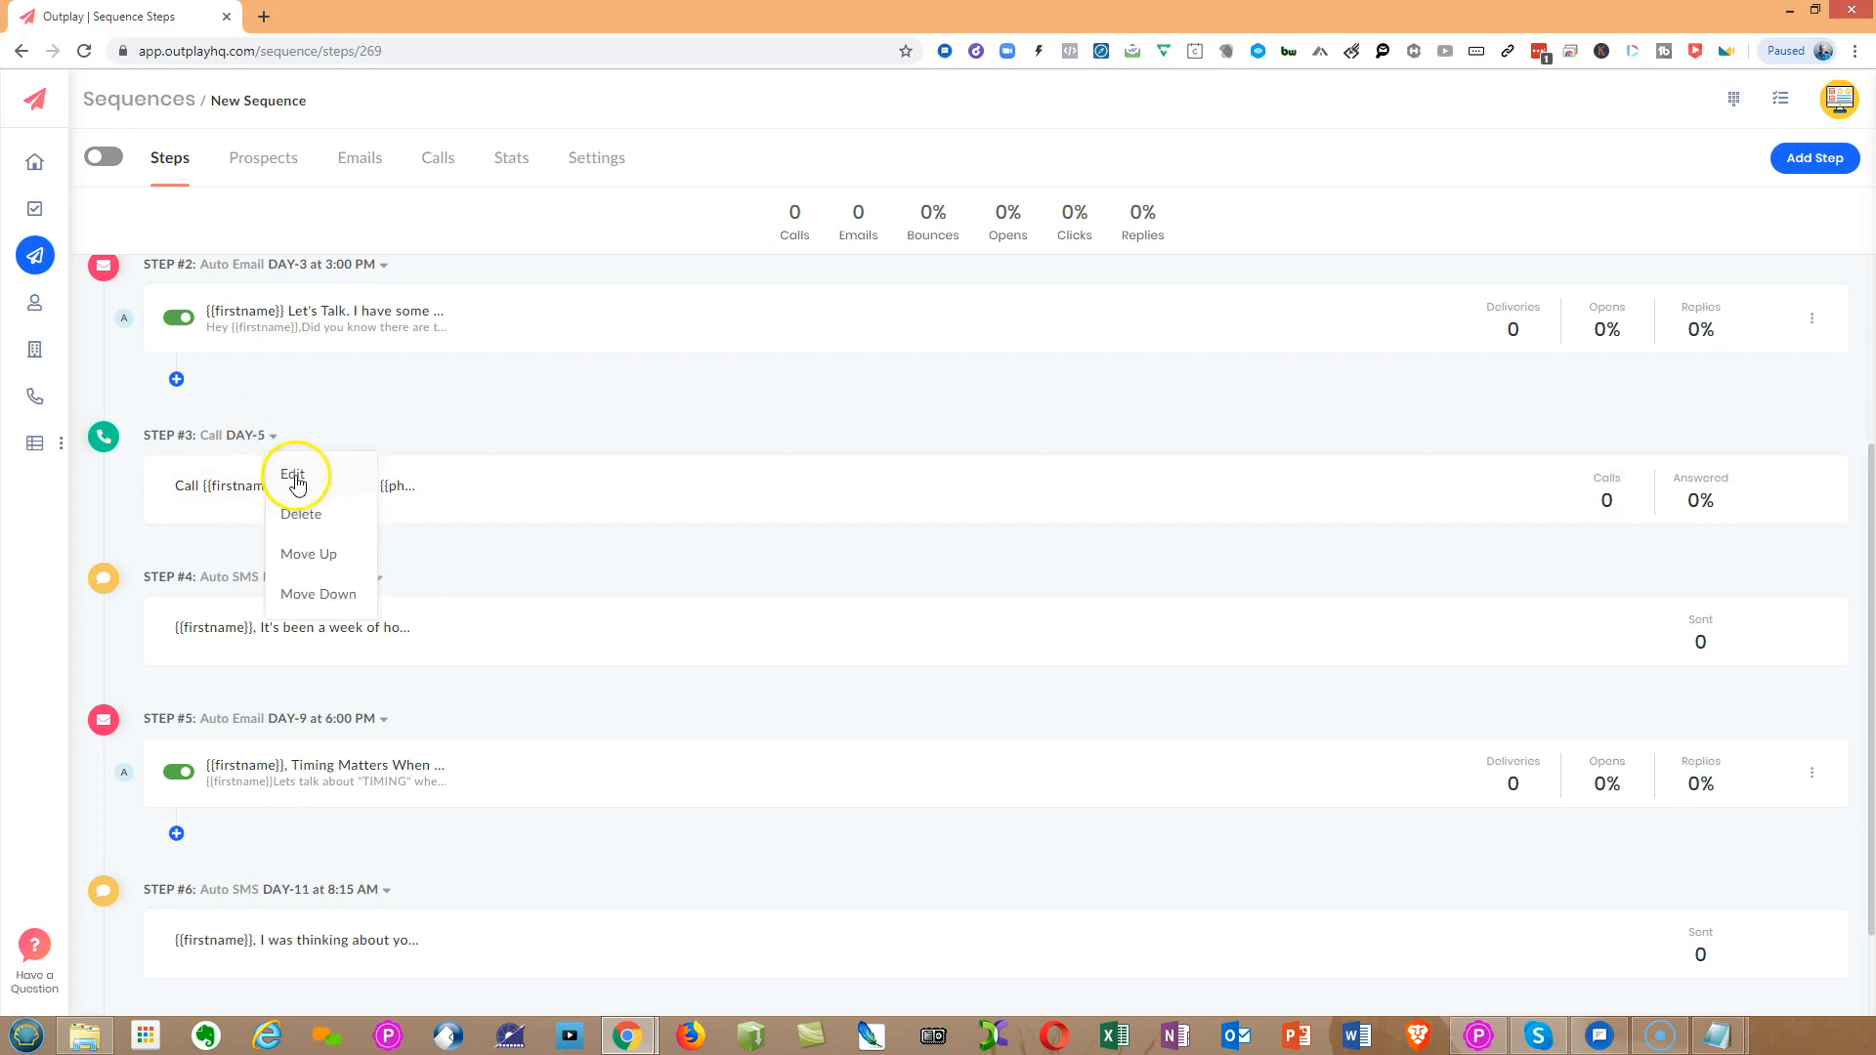
left_click(295, 477)
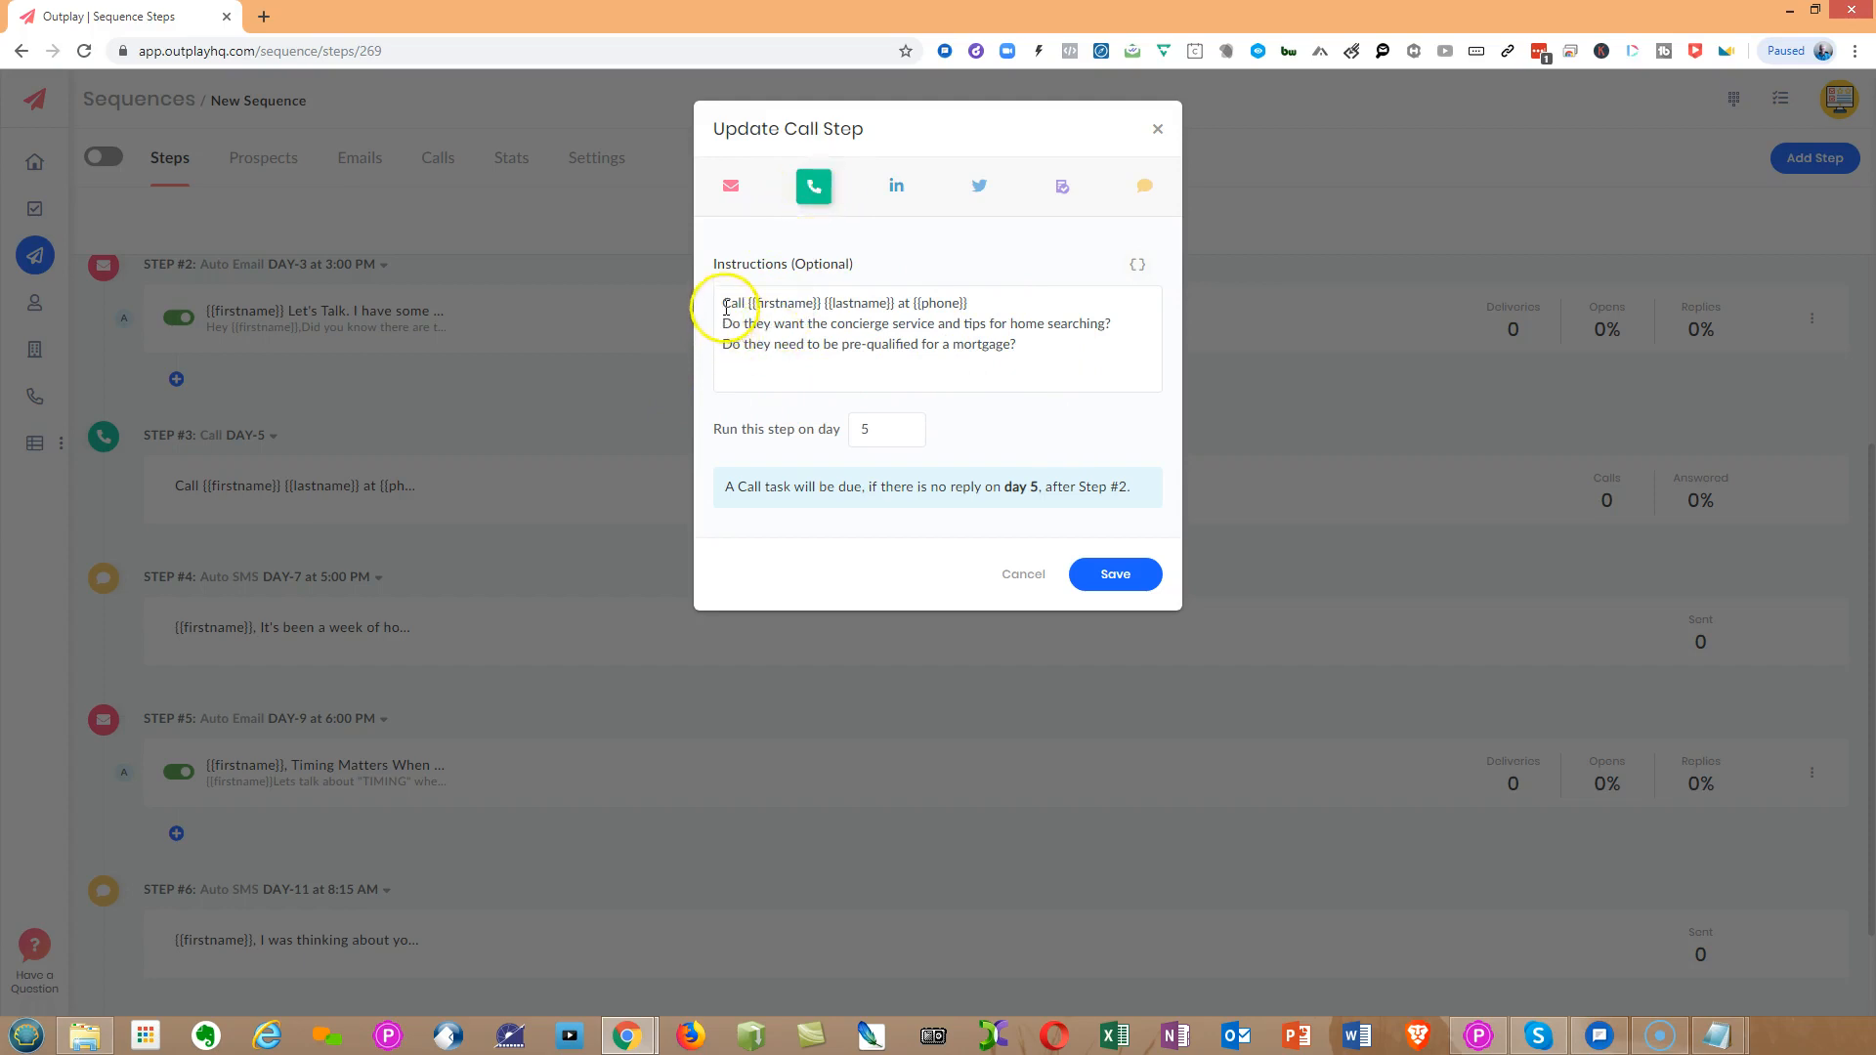
- Review the call instructions about the concierge service and mortgage pre-qualification, and save the call step
left_click_drag(724, 304, 1038, 339)
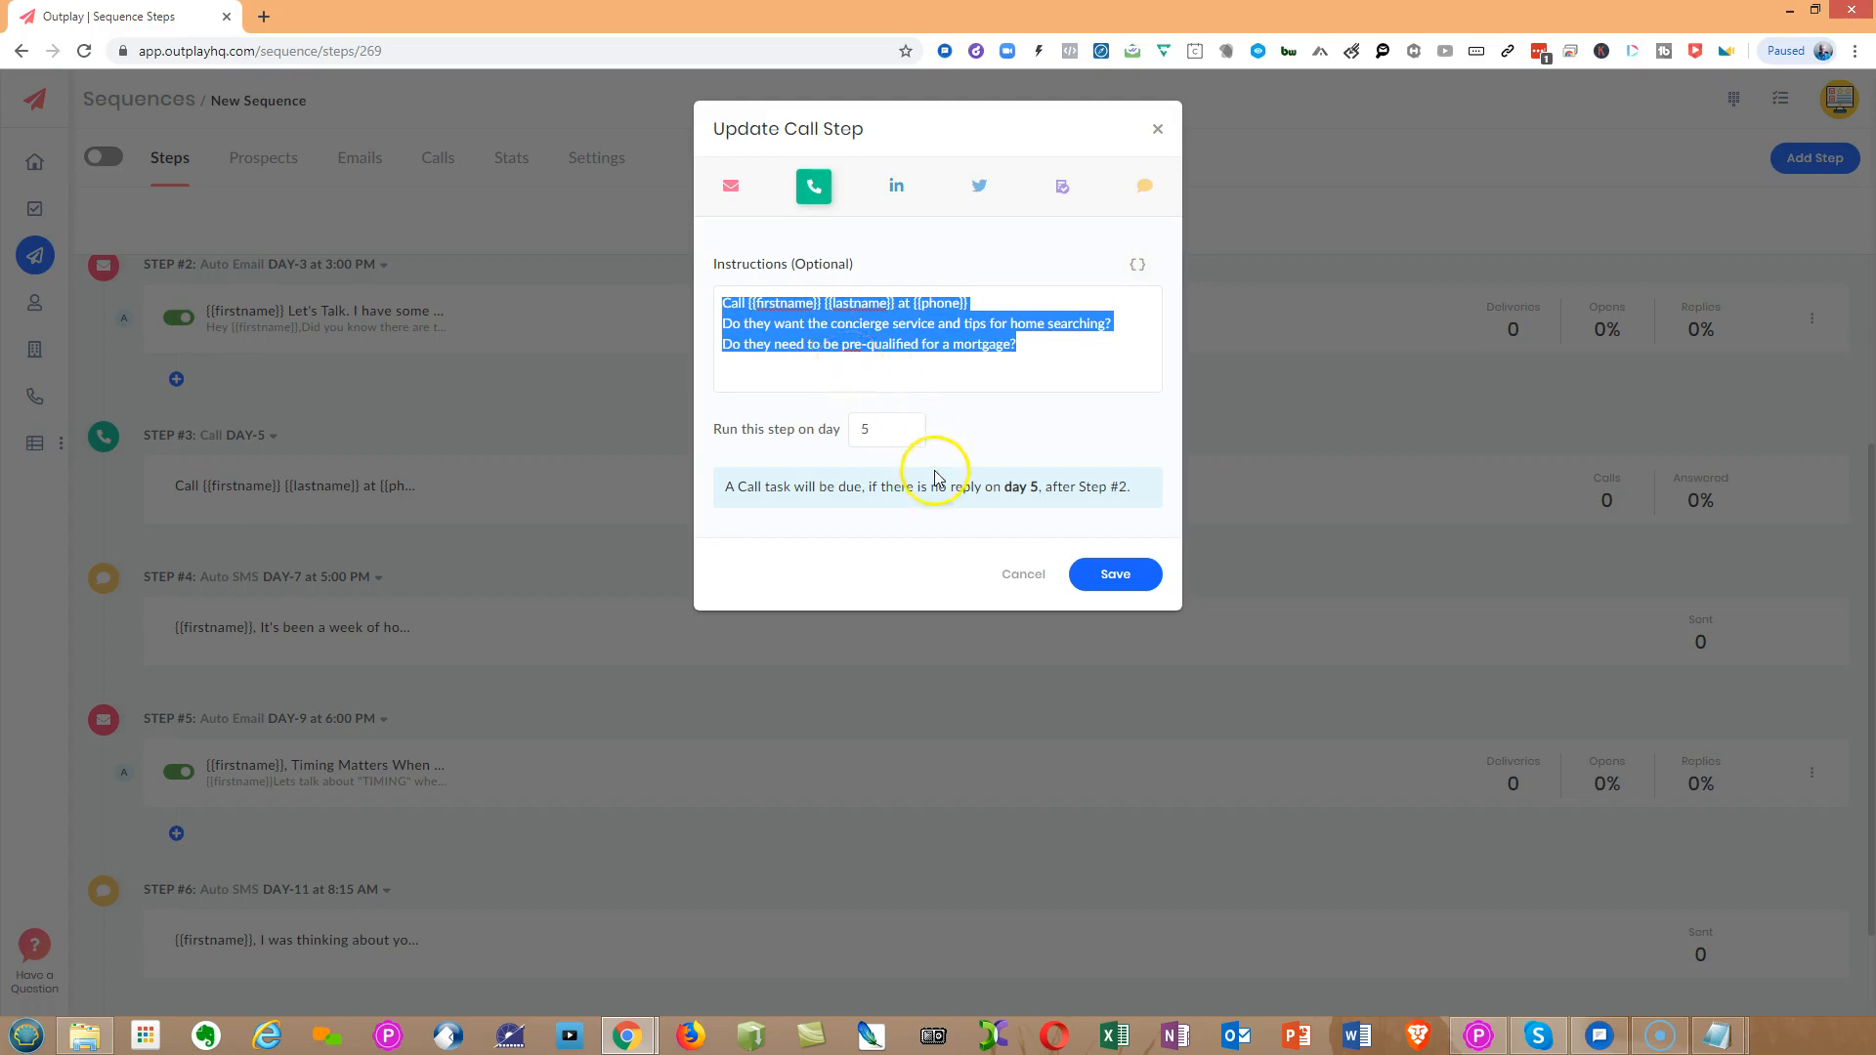
left_click(1043, 356)
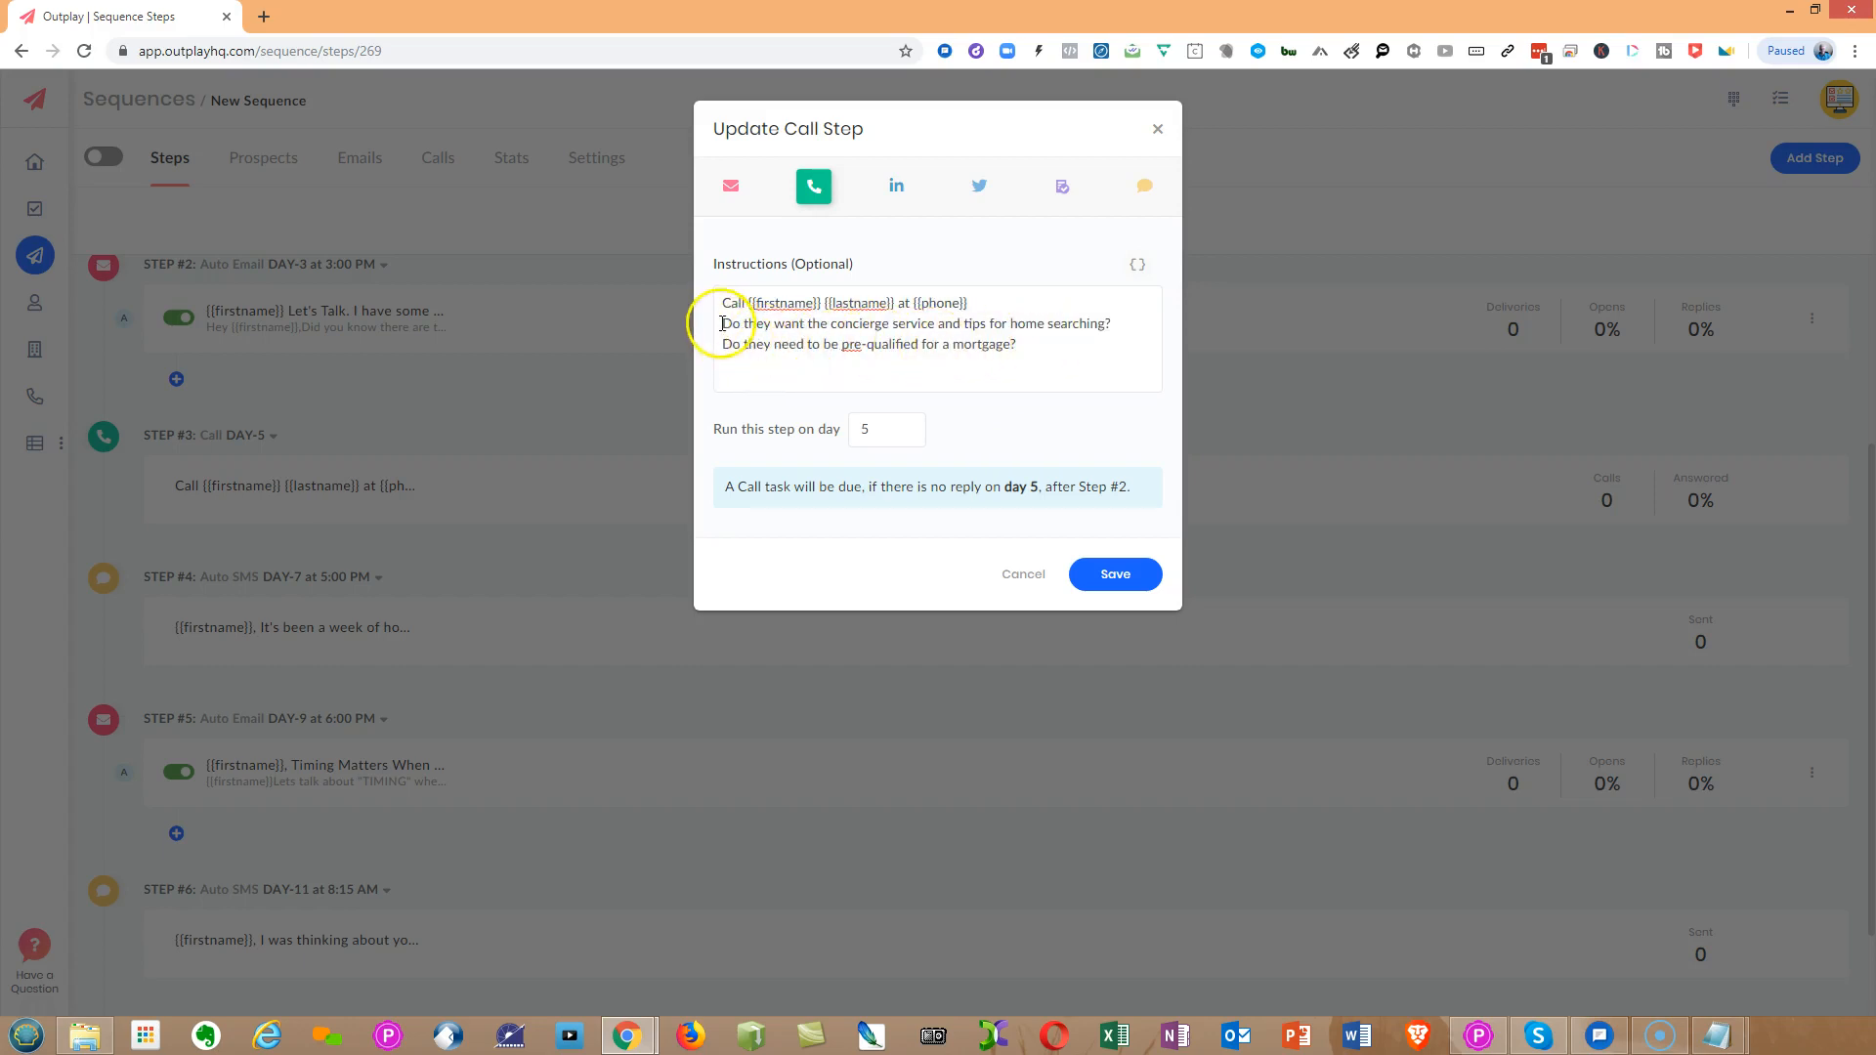
left_click_drag(723, 323, 848, 328)
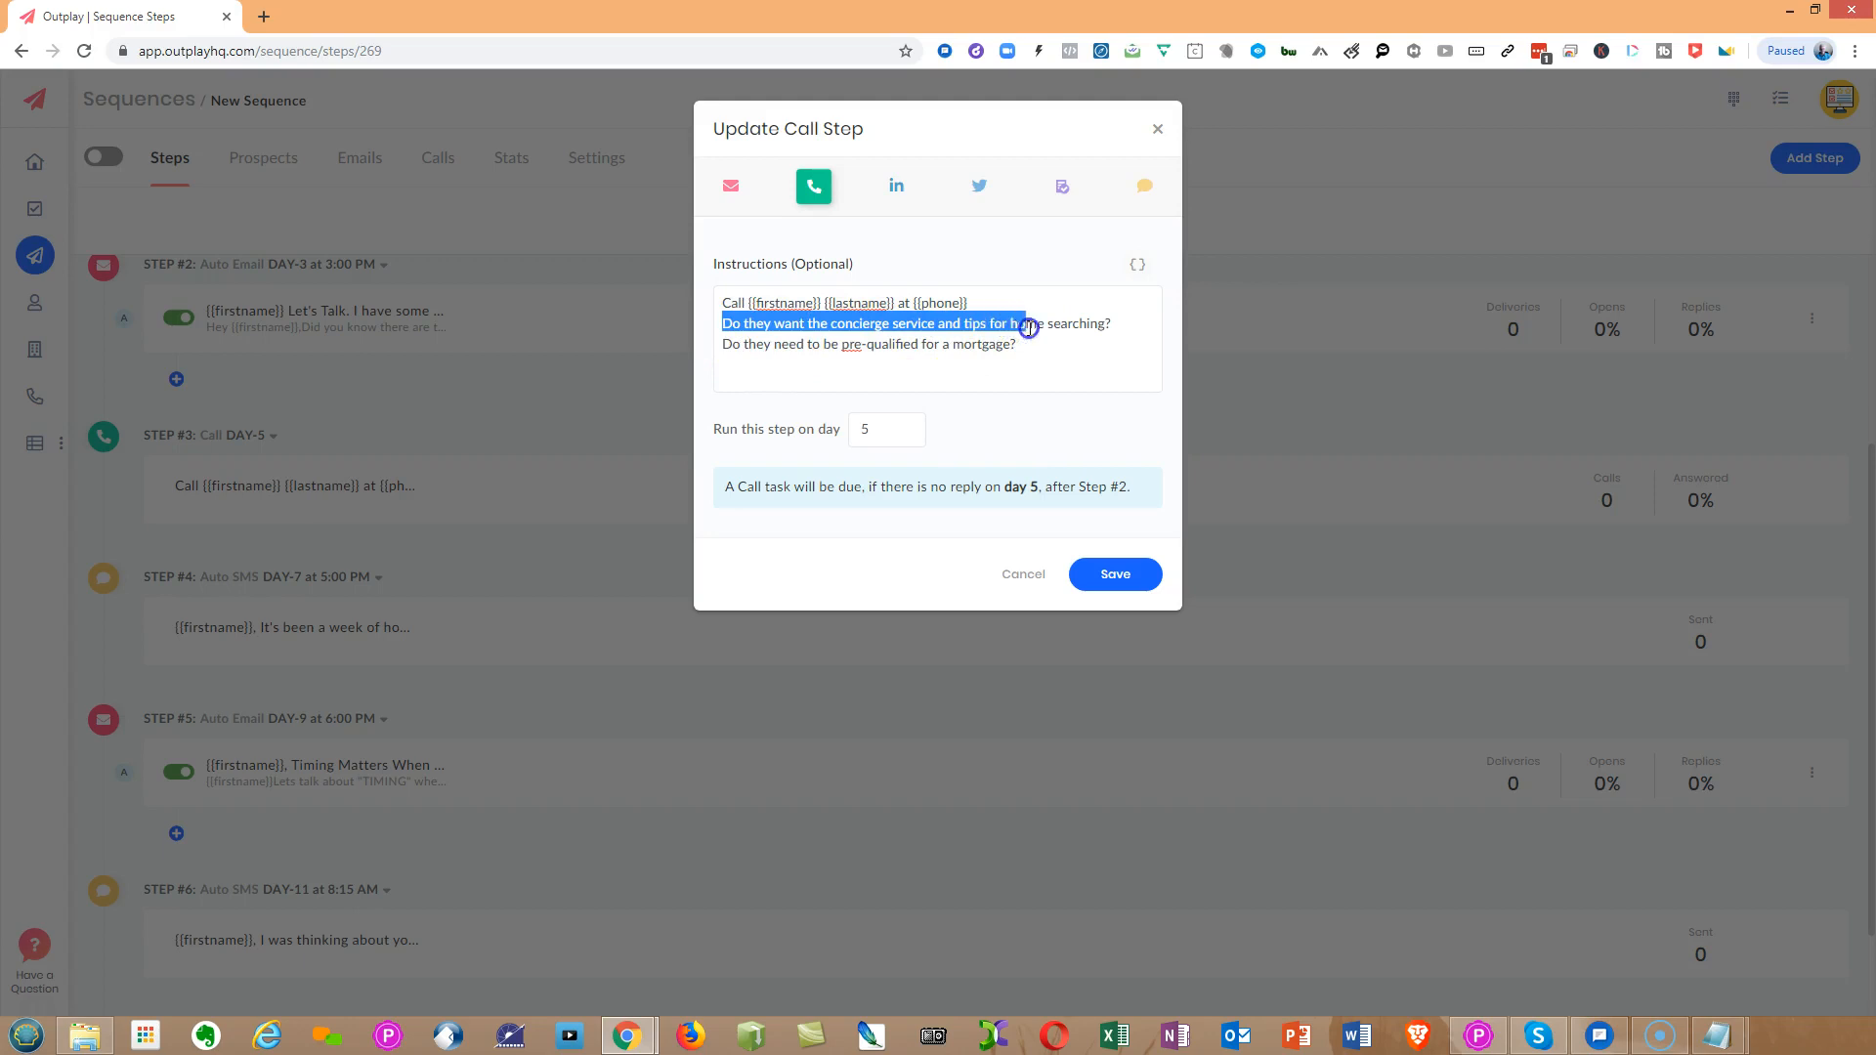
left_click(753, 348)
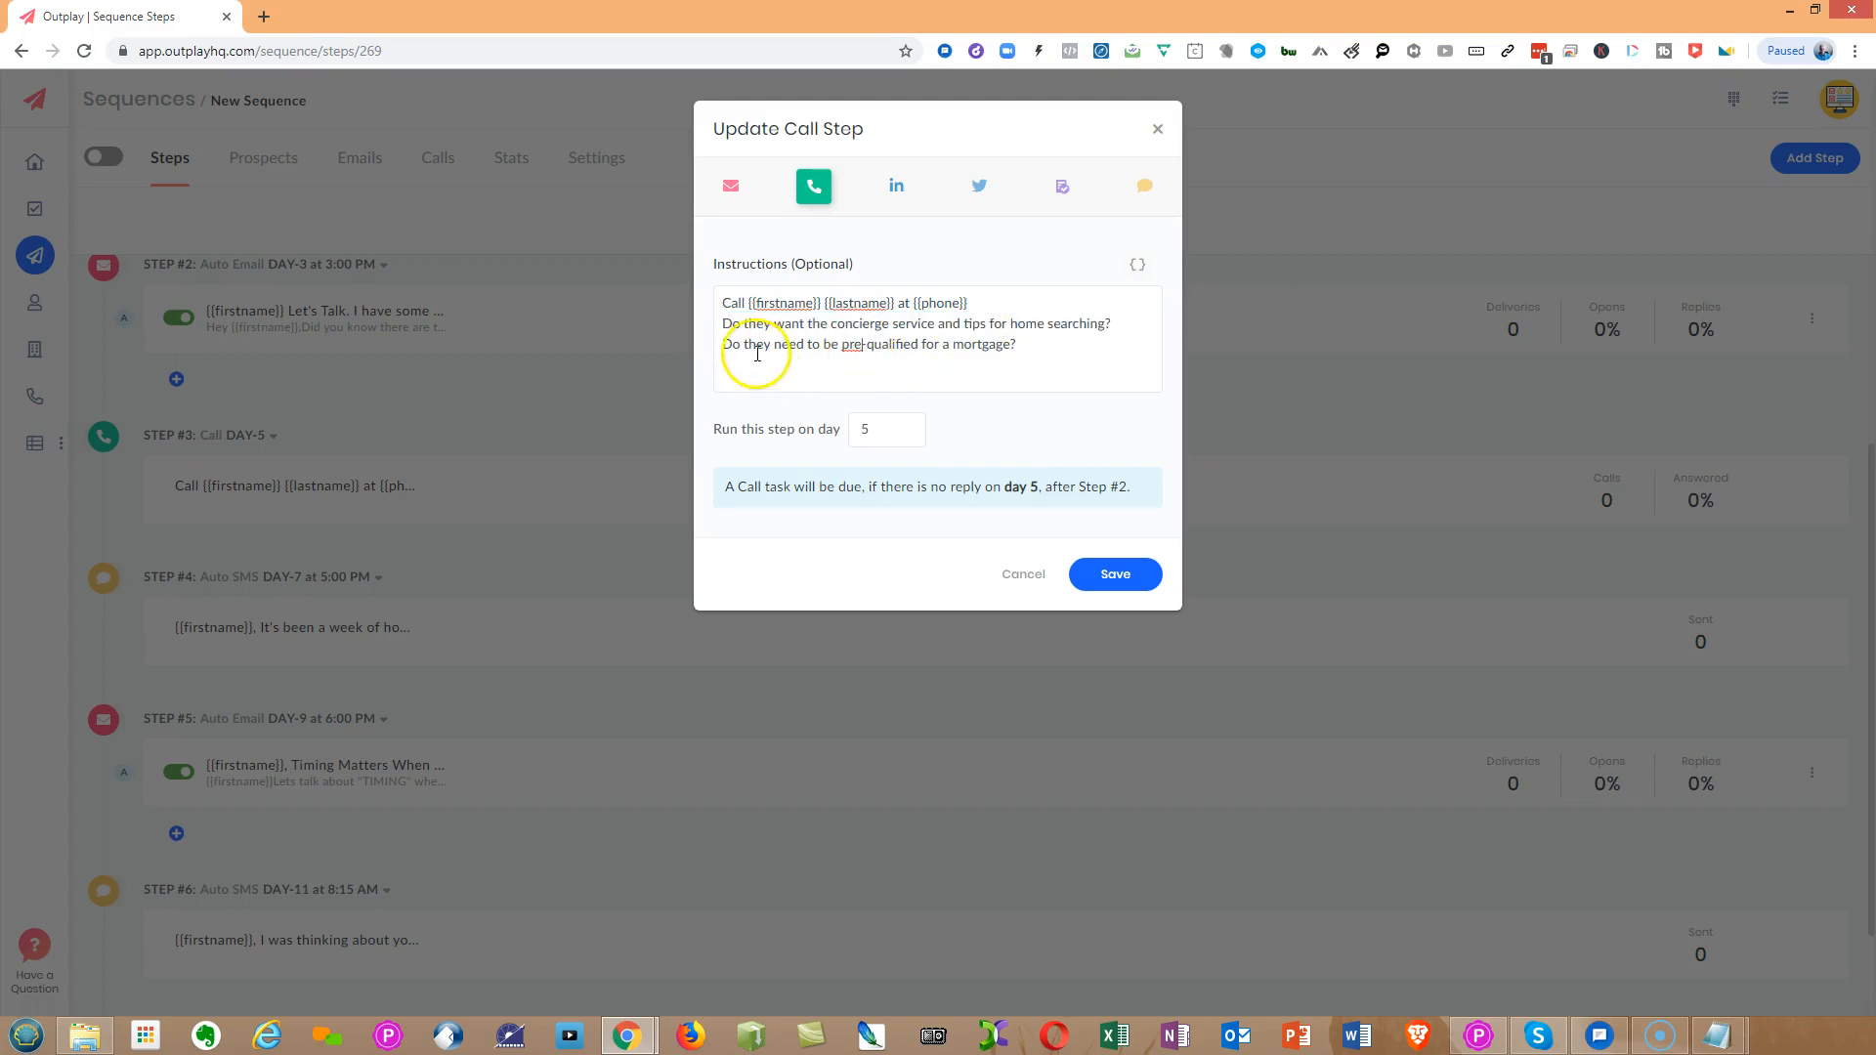
left_click_drag(725, 343, 1038, 337)
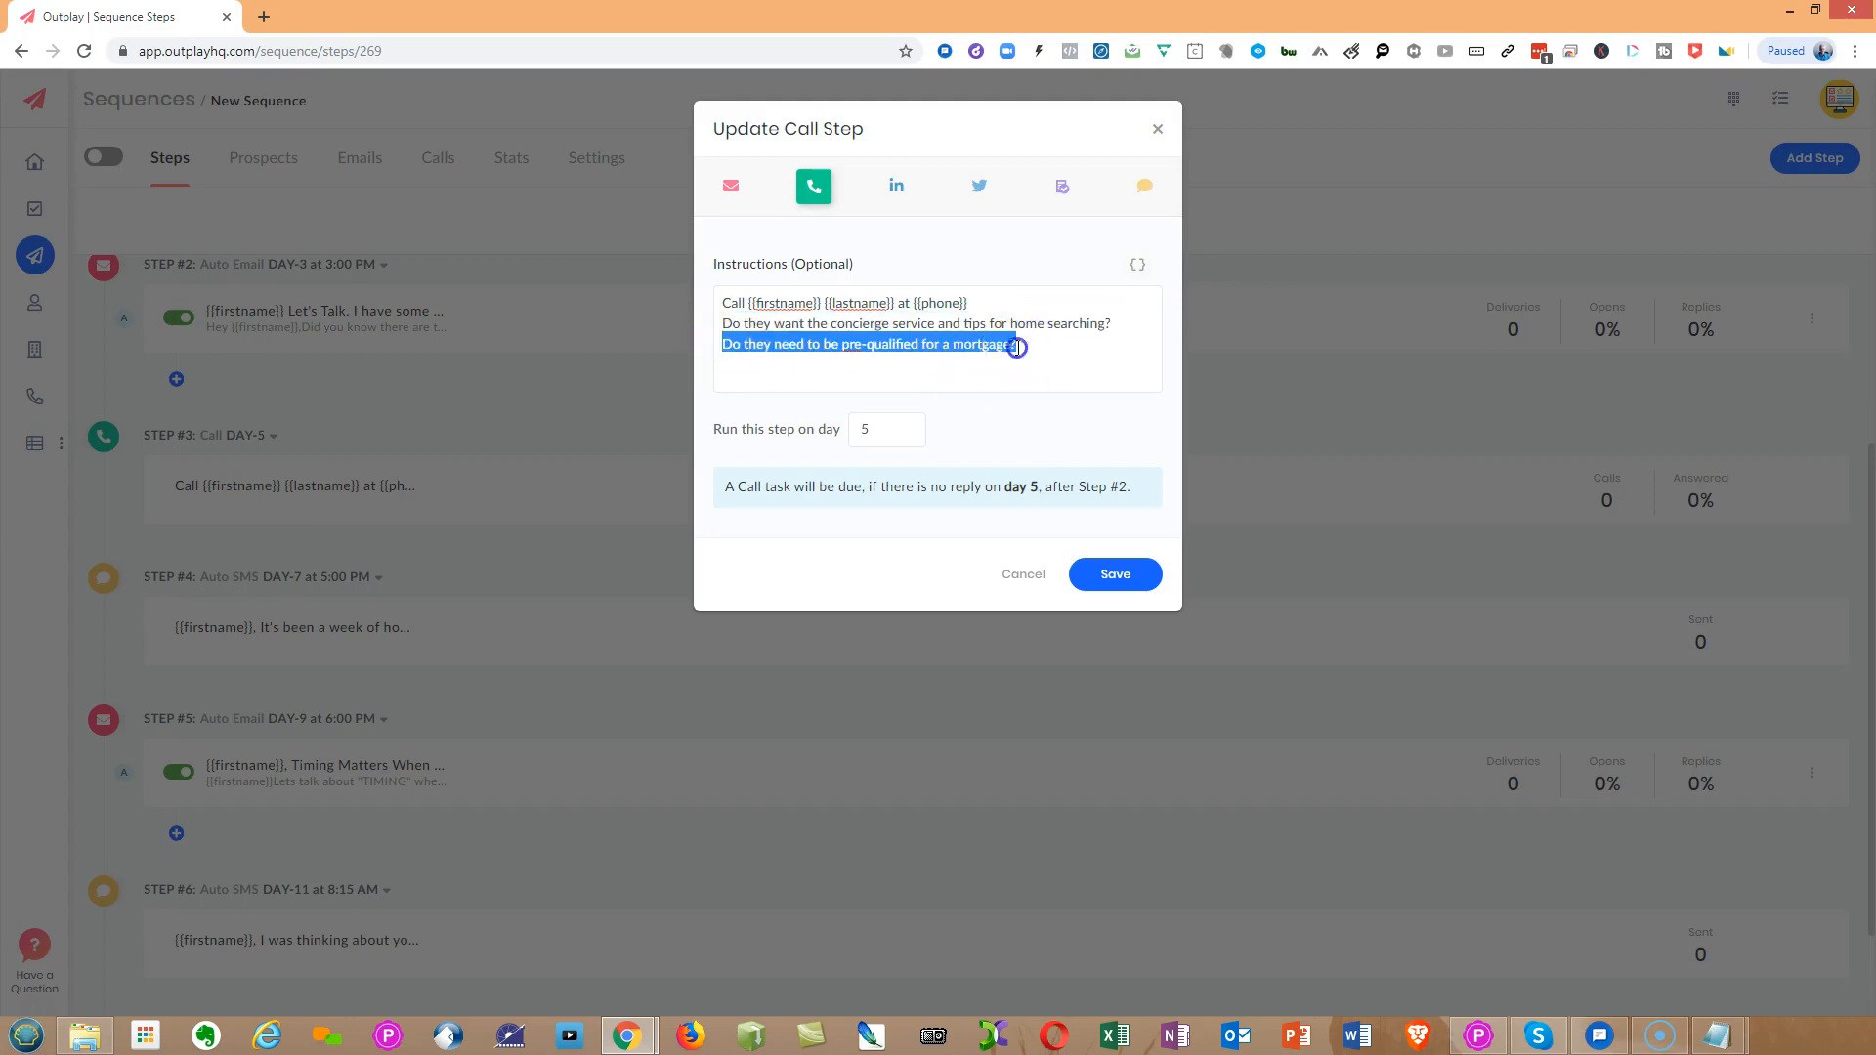
left_click(1017, 347)
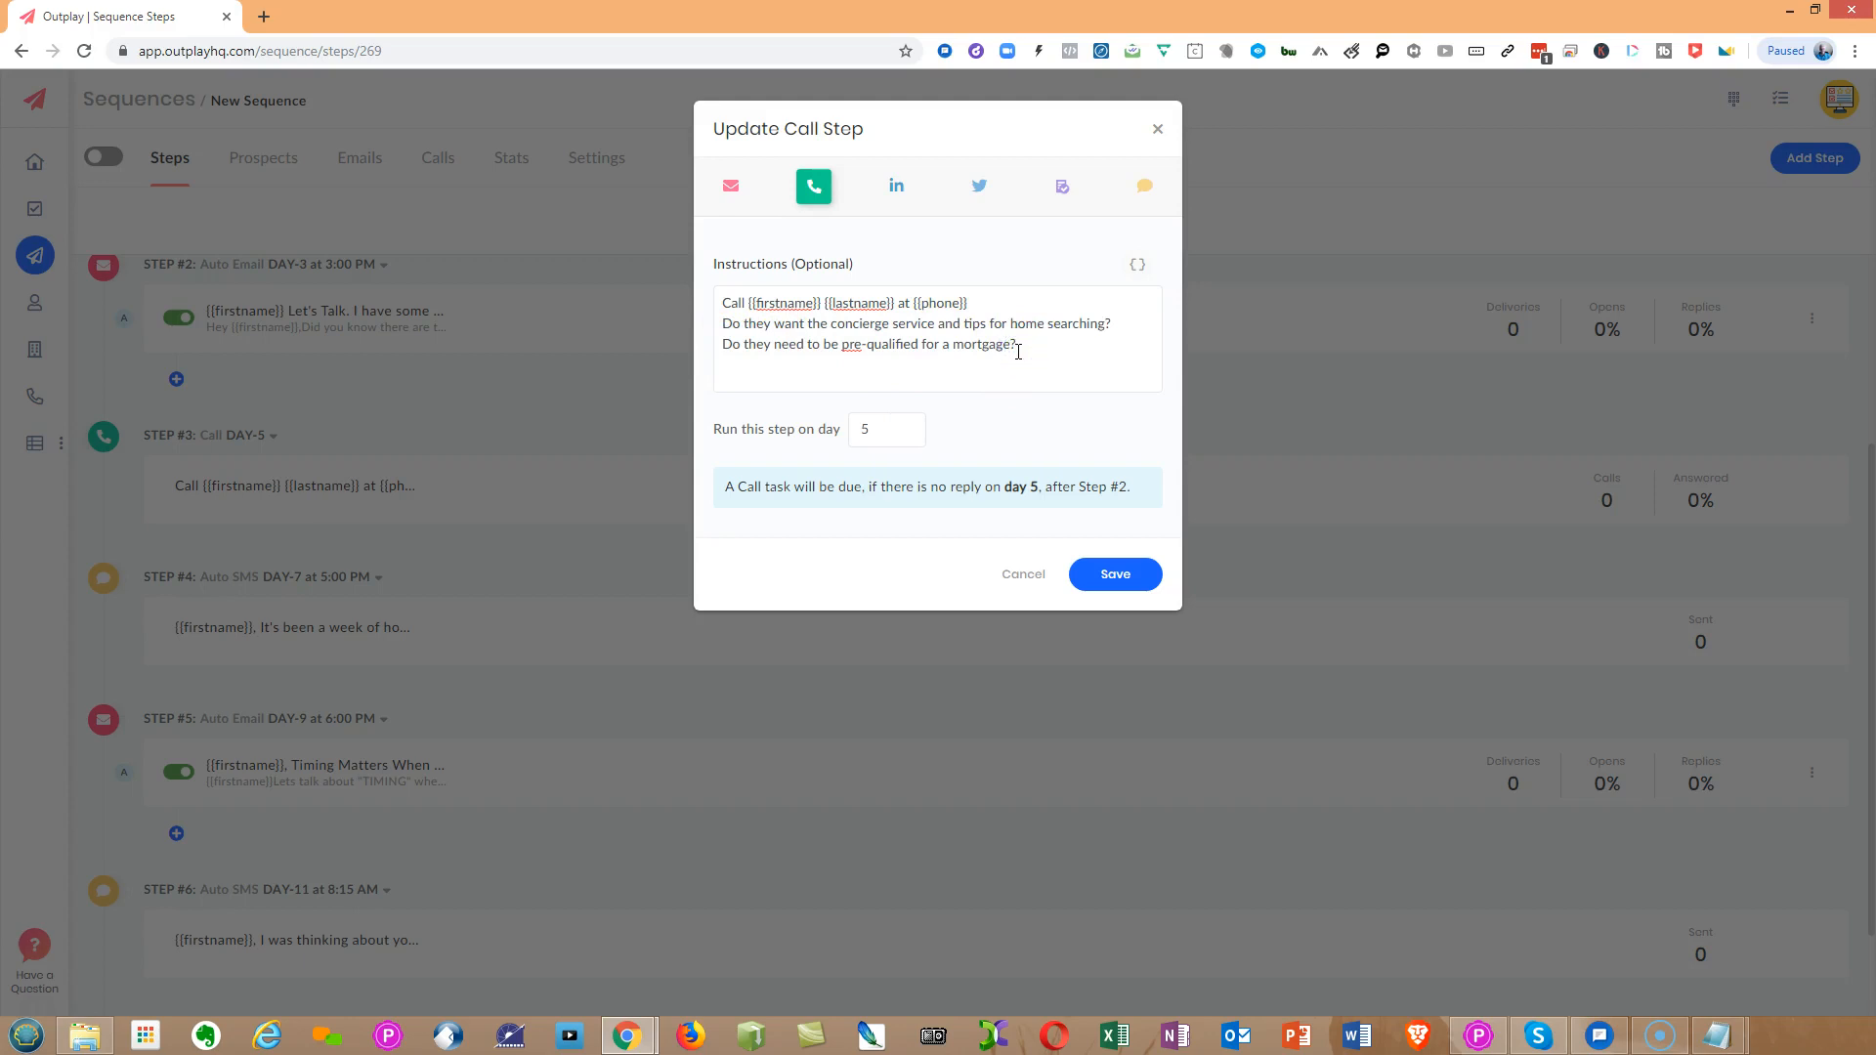
left_click(1098, 575)
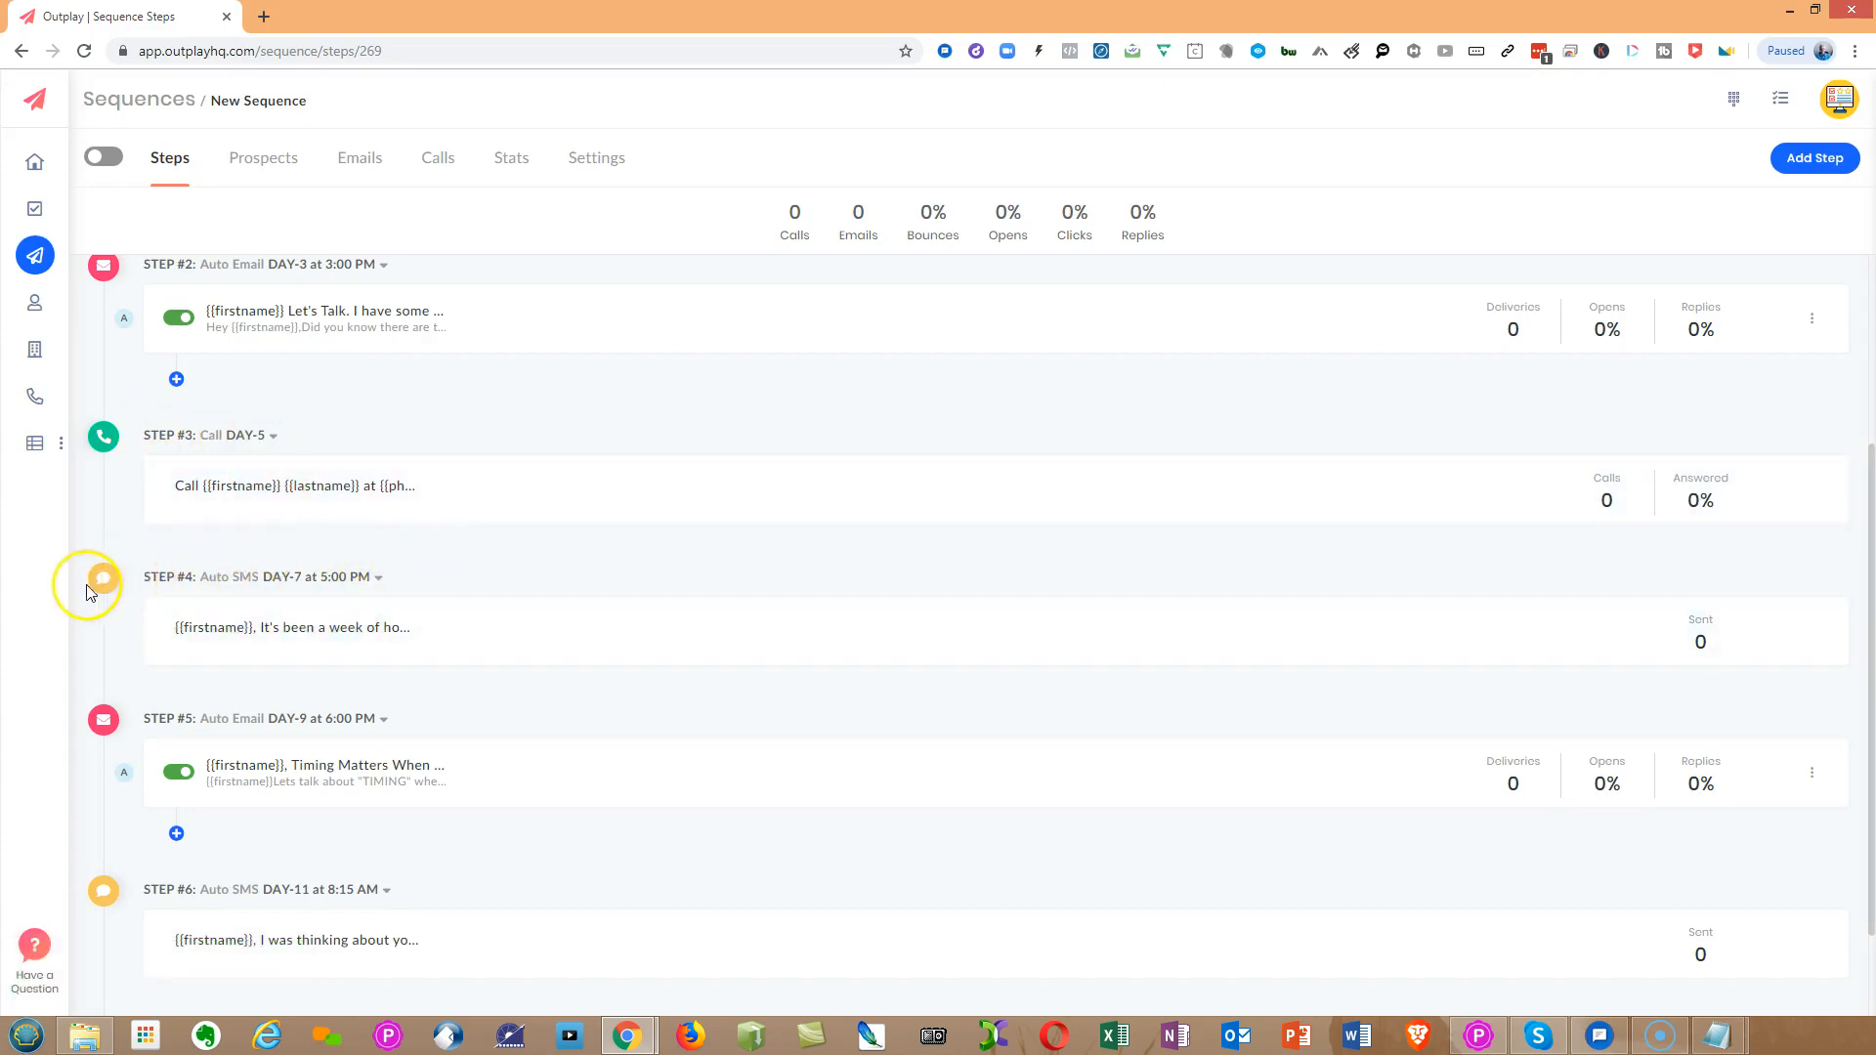
- Open the Step #4 auto SMS for editing, review its message and schedule, and save it
left_click(379, 578)
left_click(396, 616)
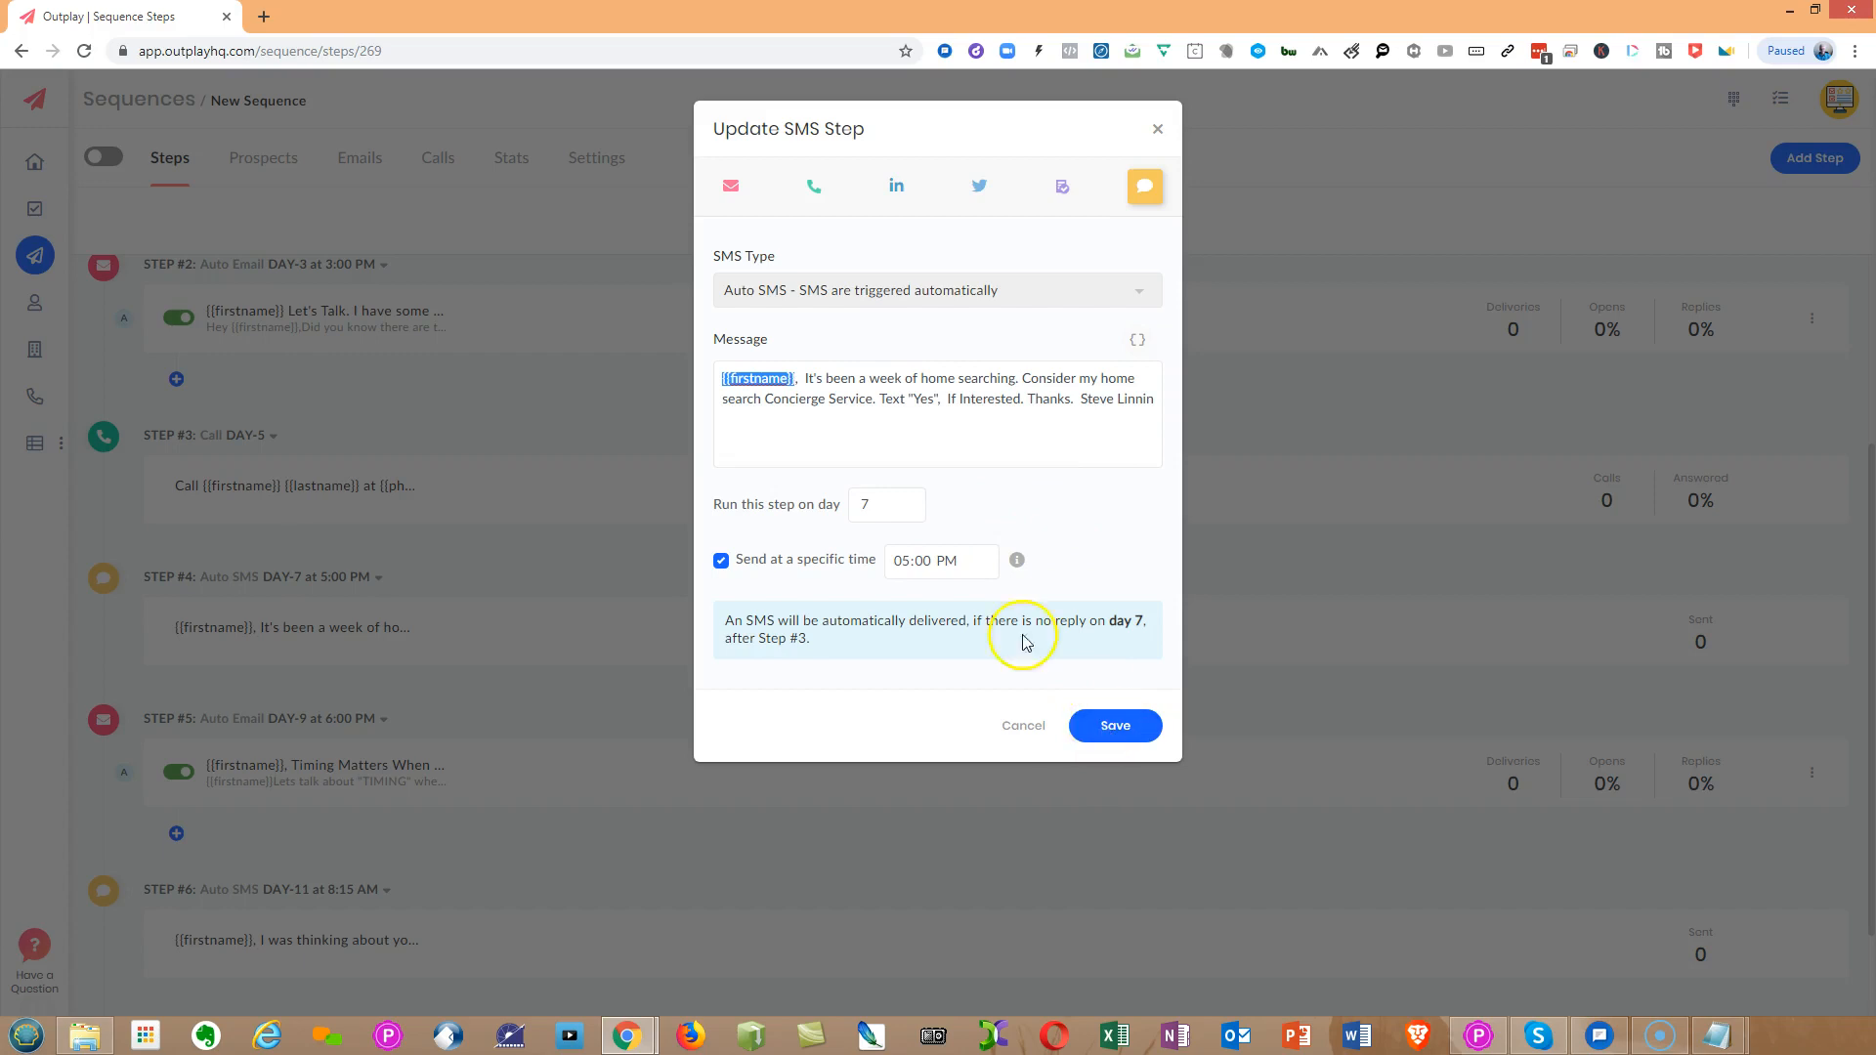
left_click(1117, 728)
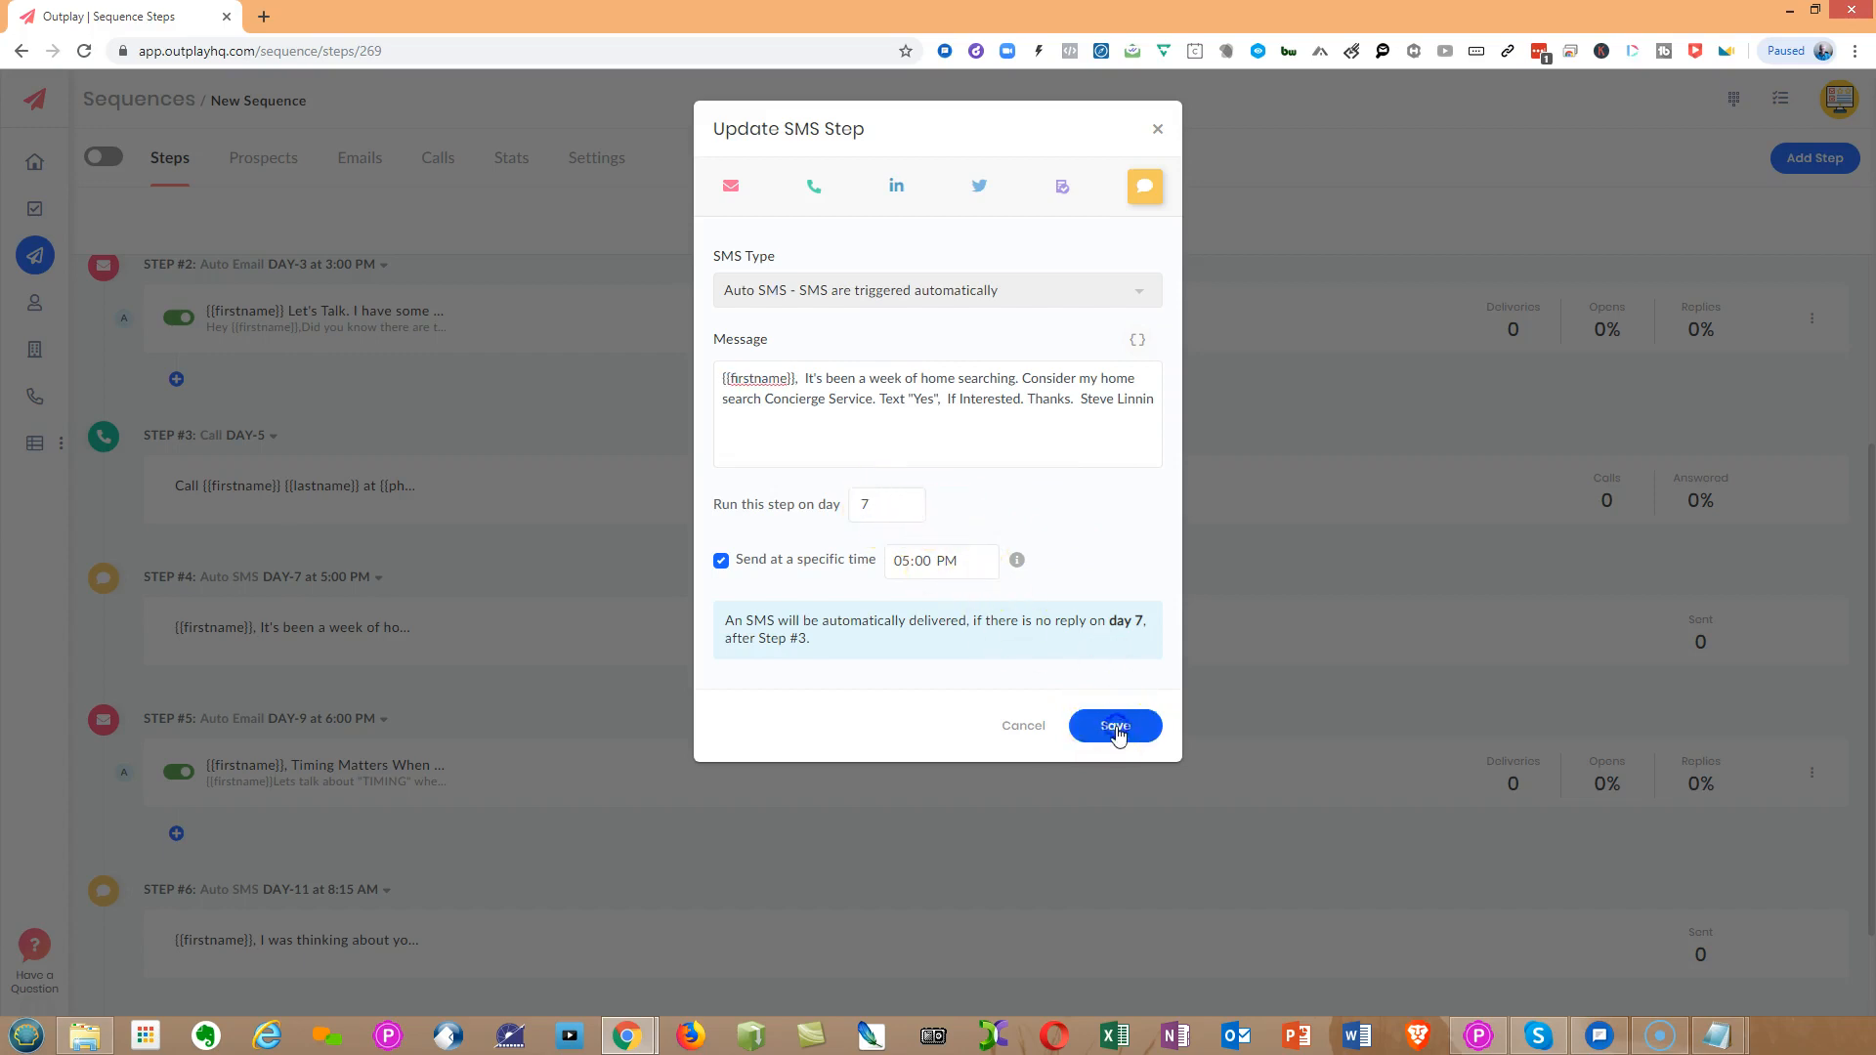
- Open the Step #5 auto email's step settings, review the run day and send time, and save them
scroll(635, 614, "down", 1)
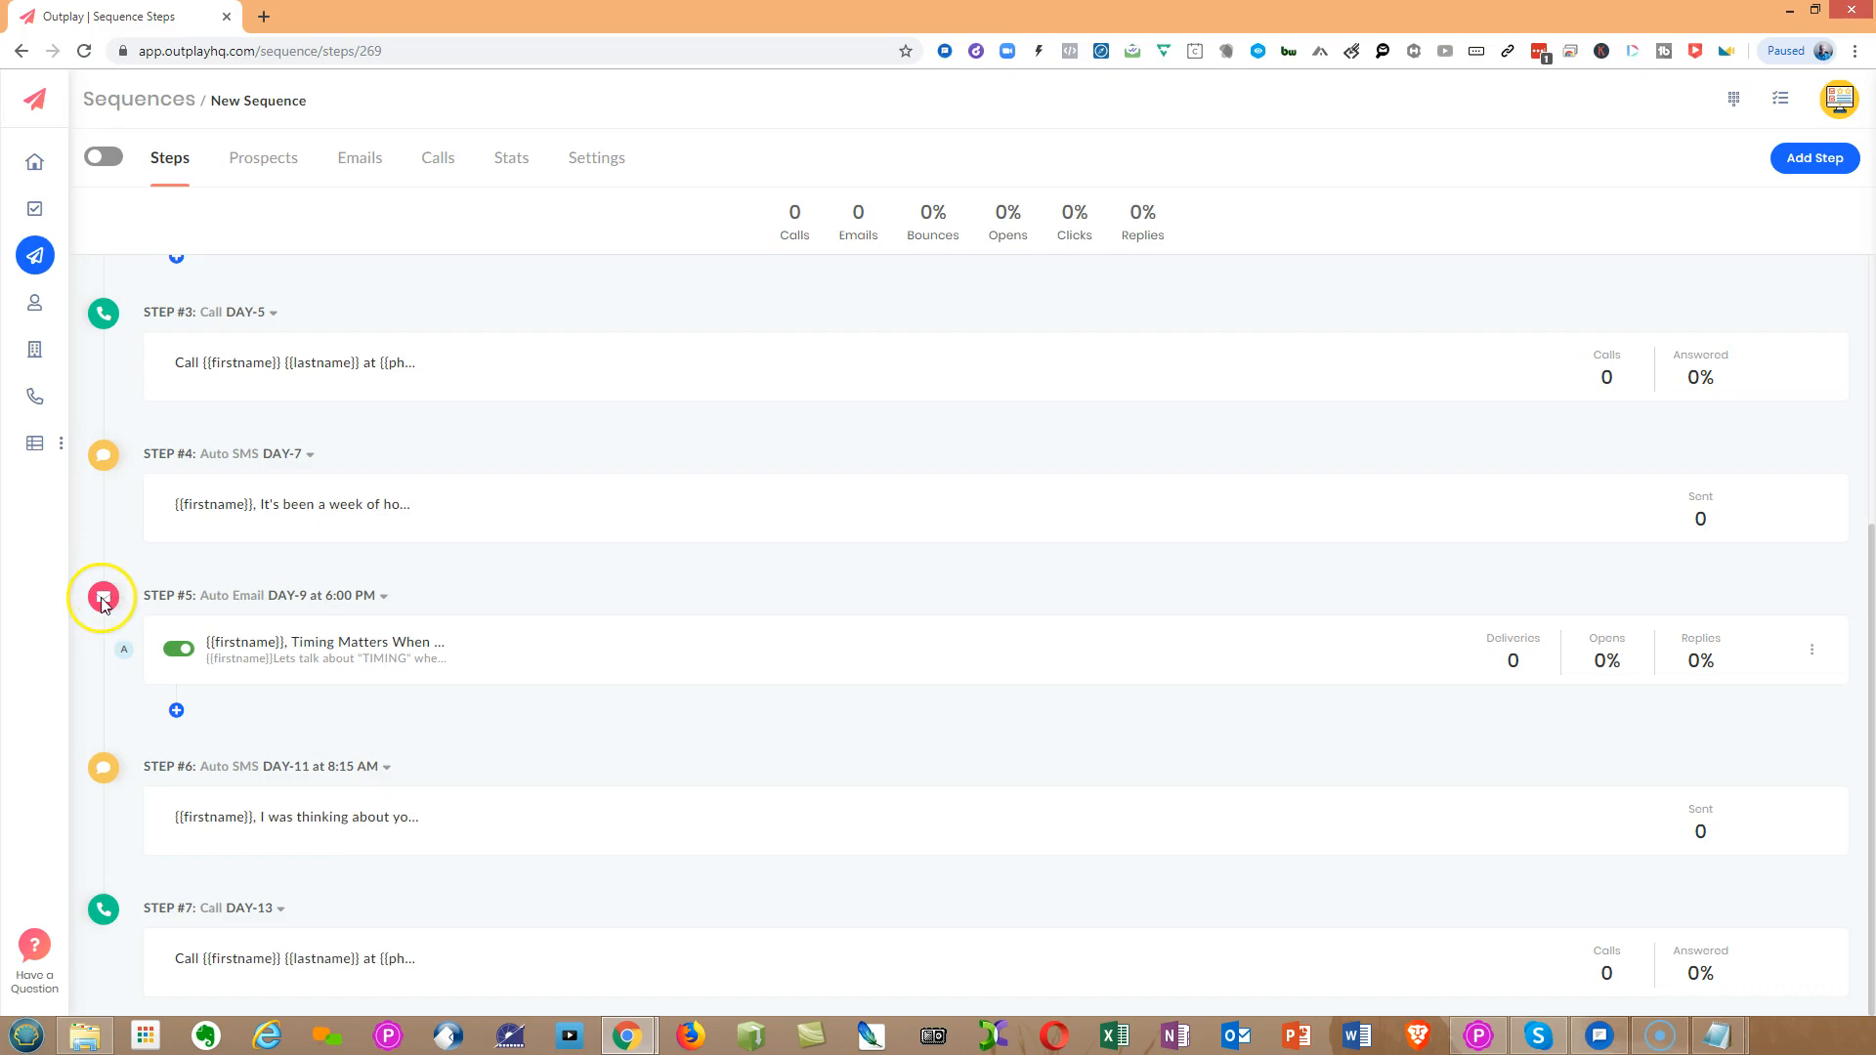
left_click(383, 596)
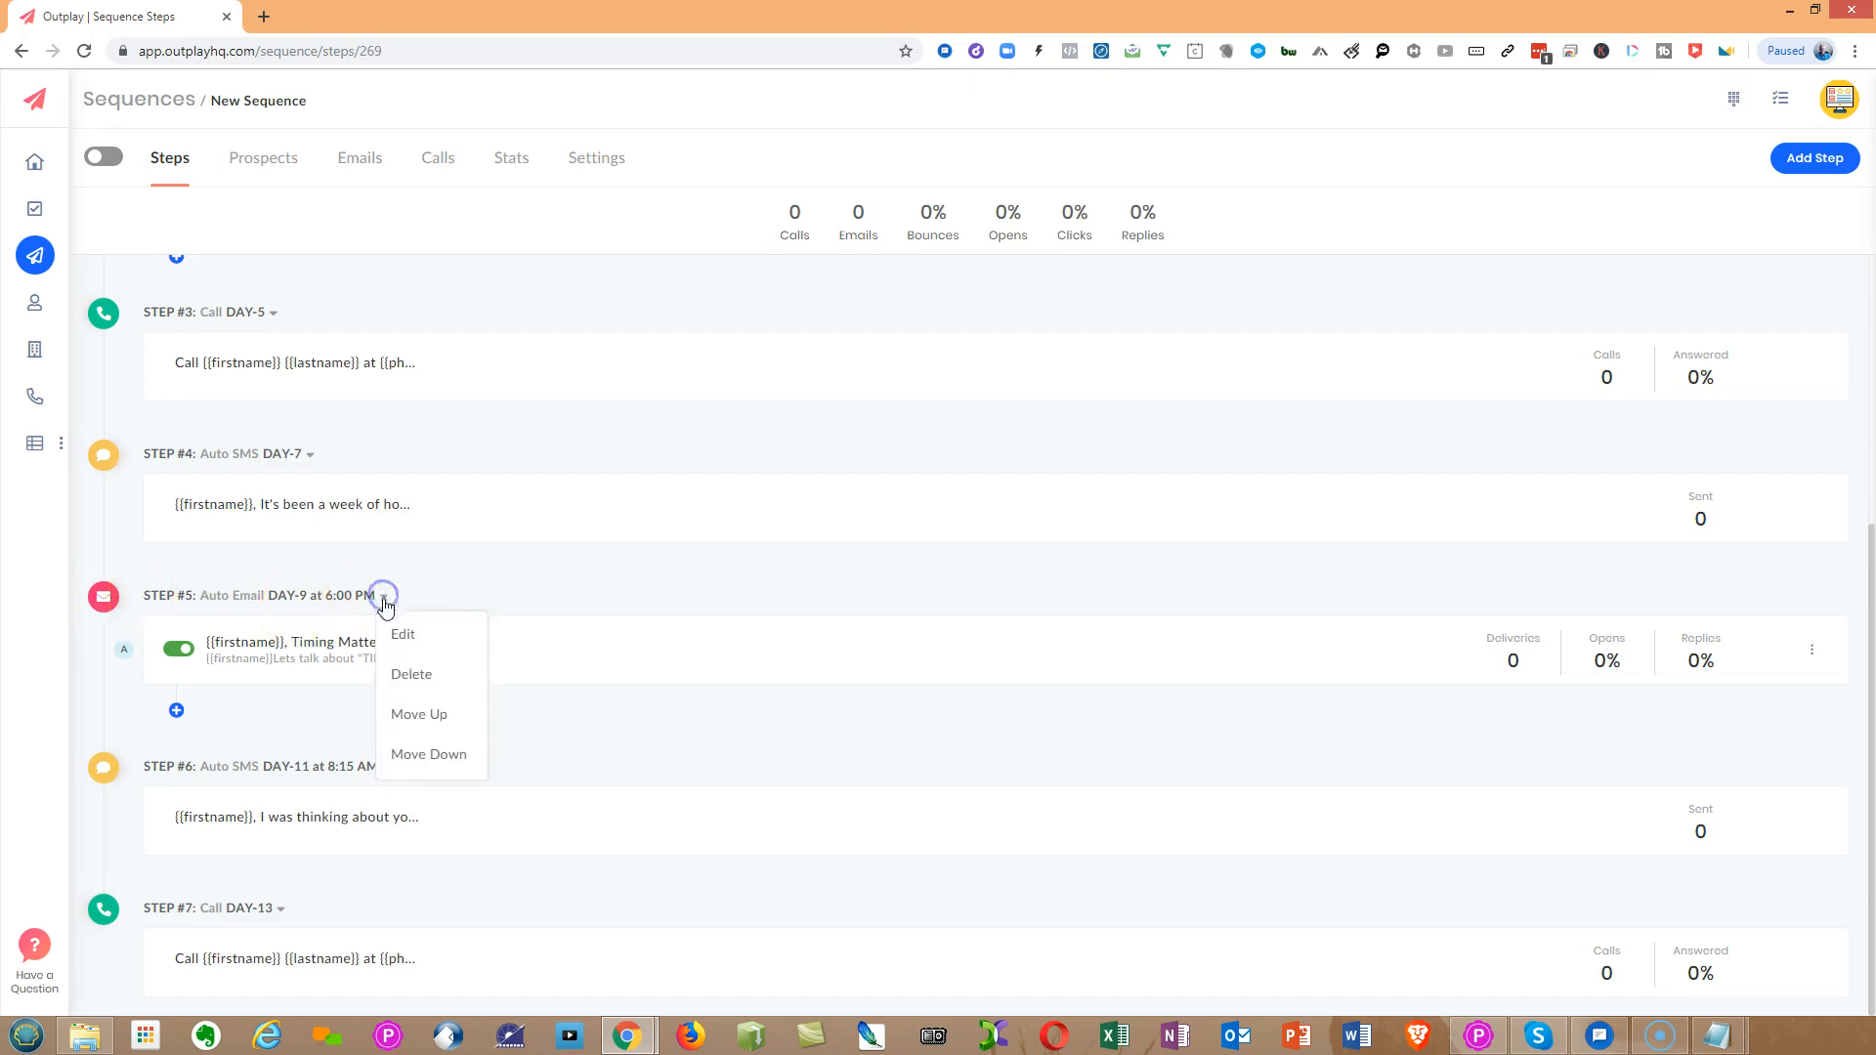
left_click(401, 634)
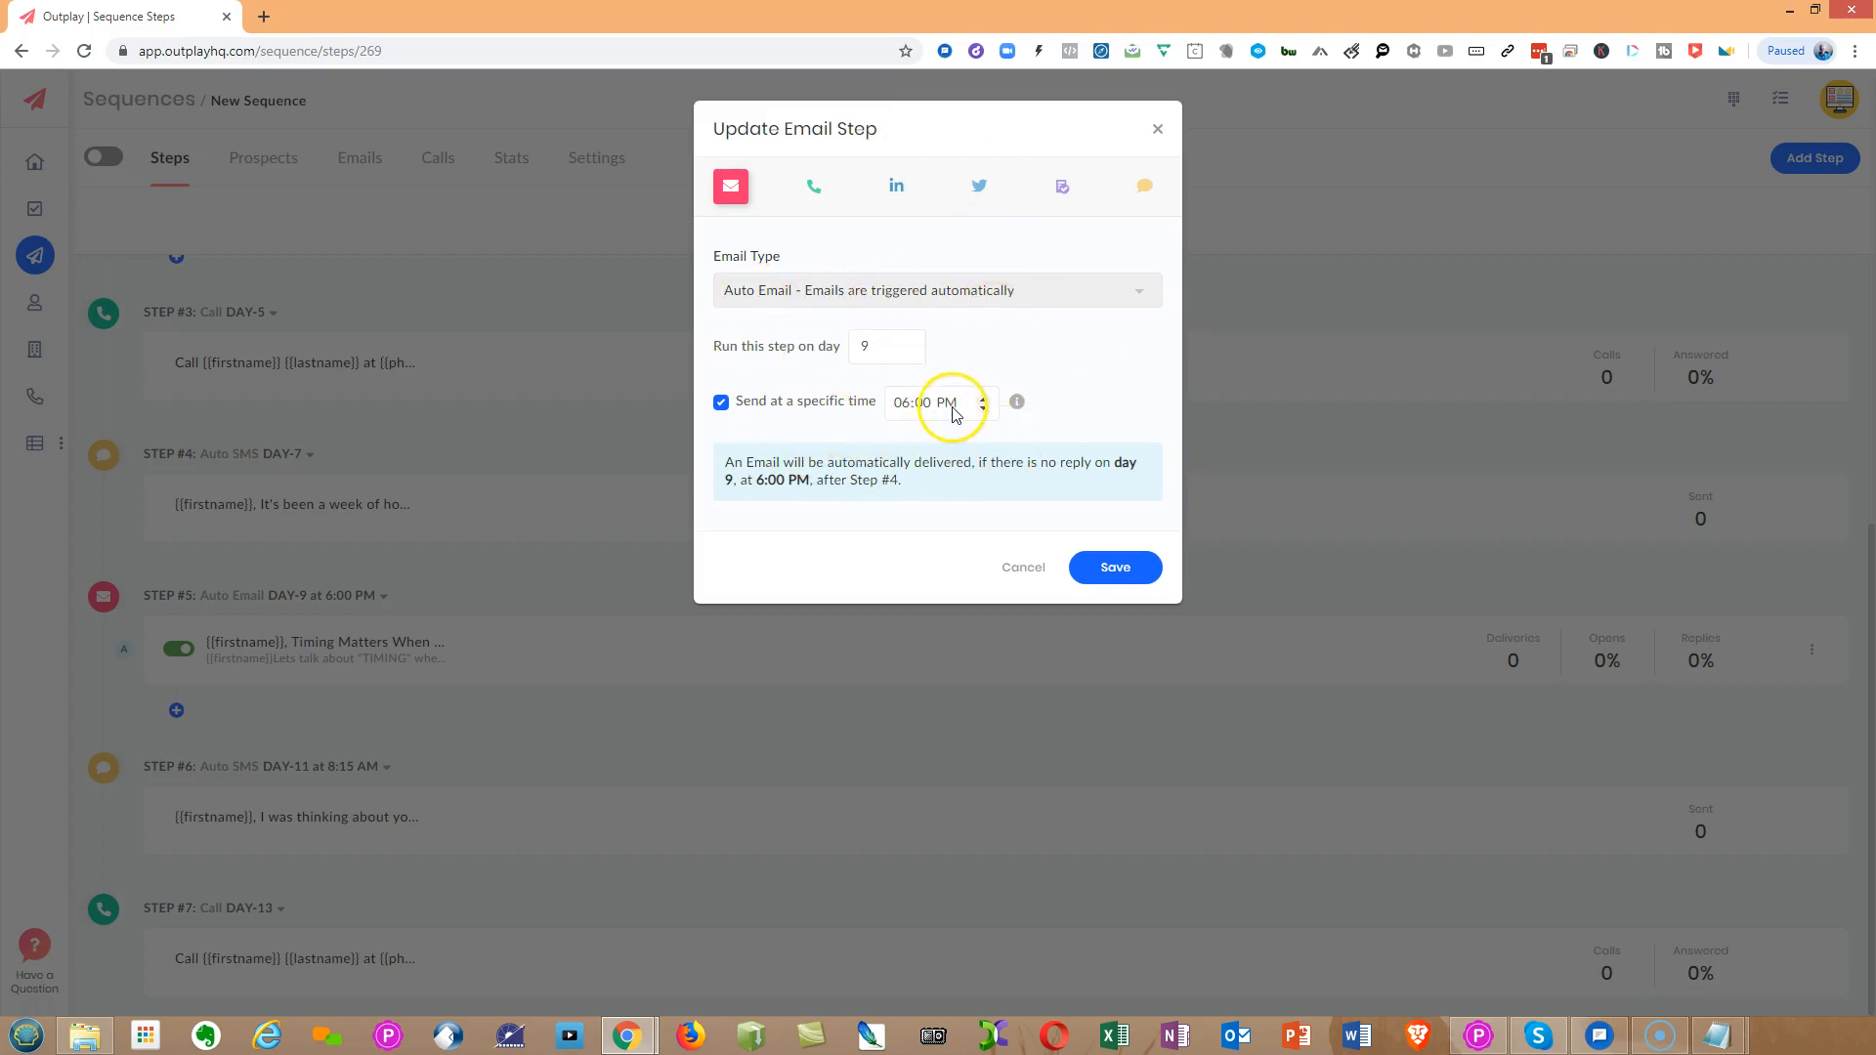
left_click(1116, 568)
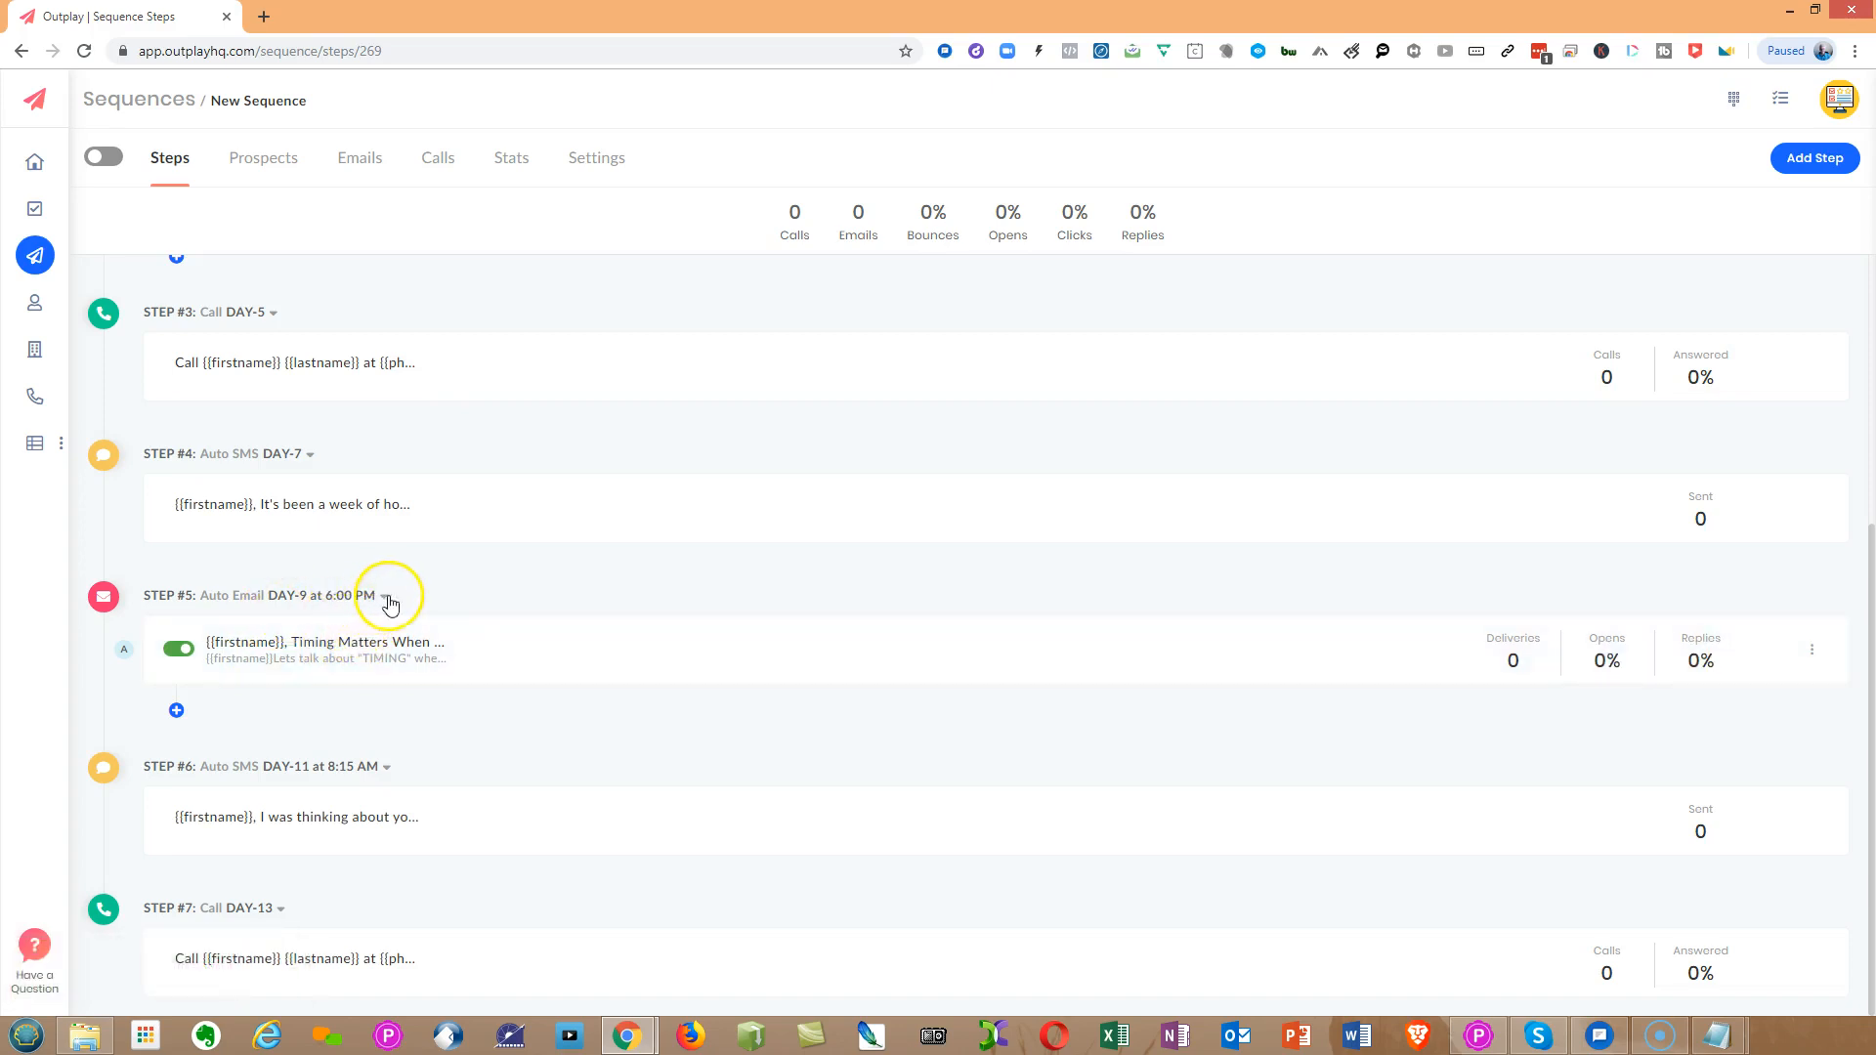
- Open the Step #5 email variant "Timing Matters When Buying a Home", preview it, and save the variant
left_click(178, 649)
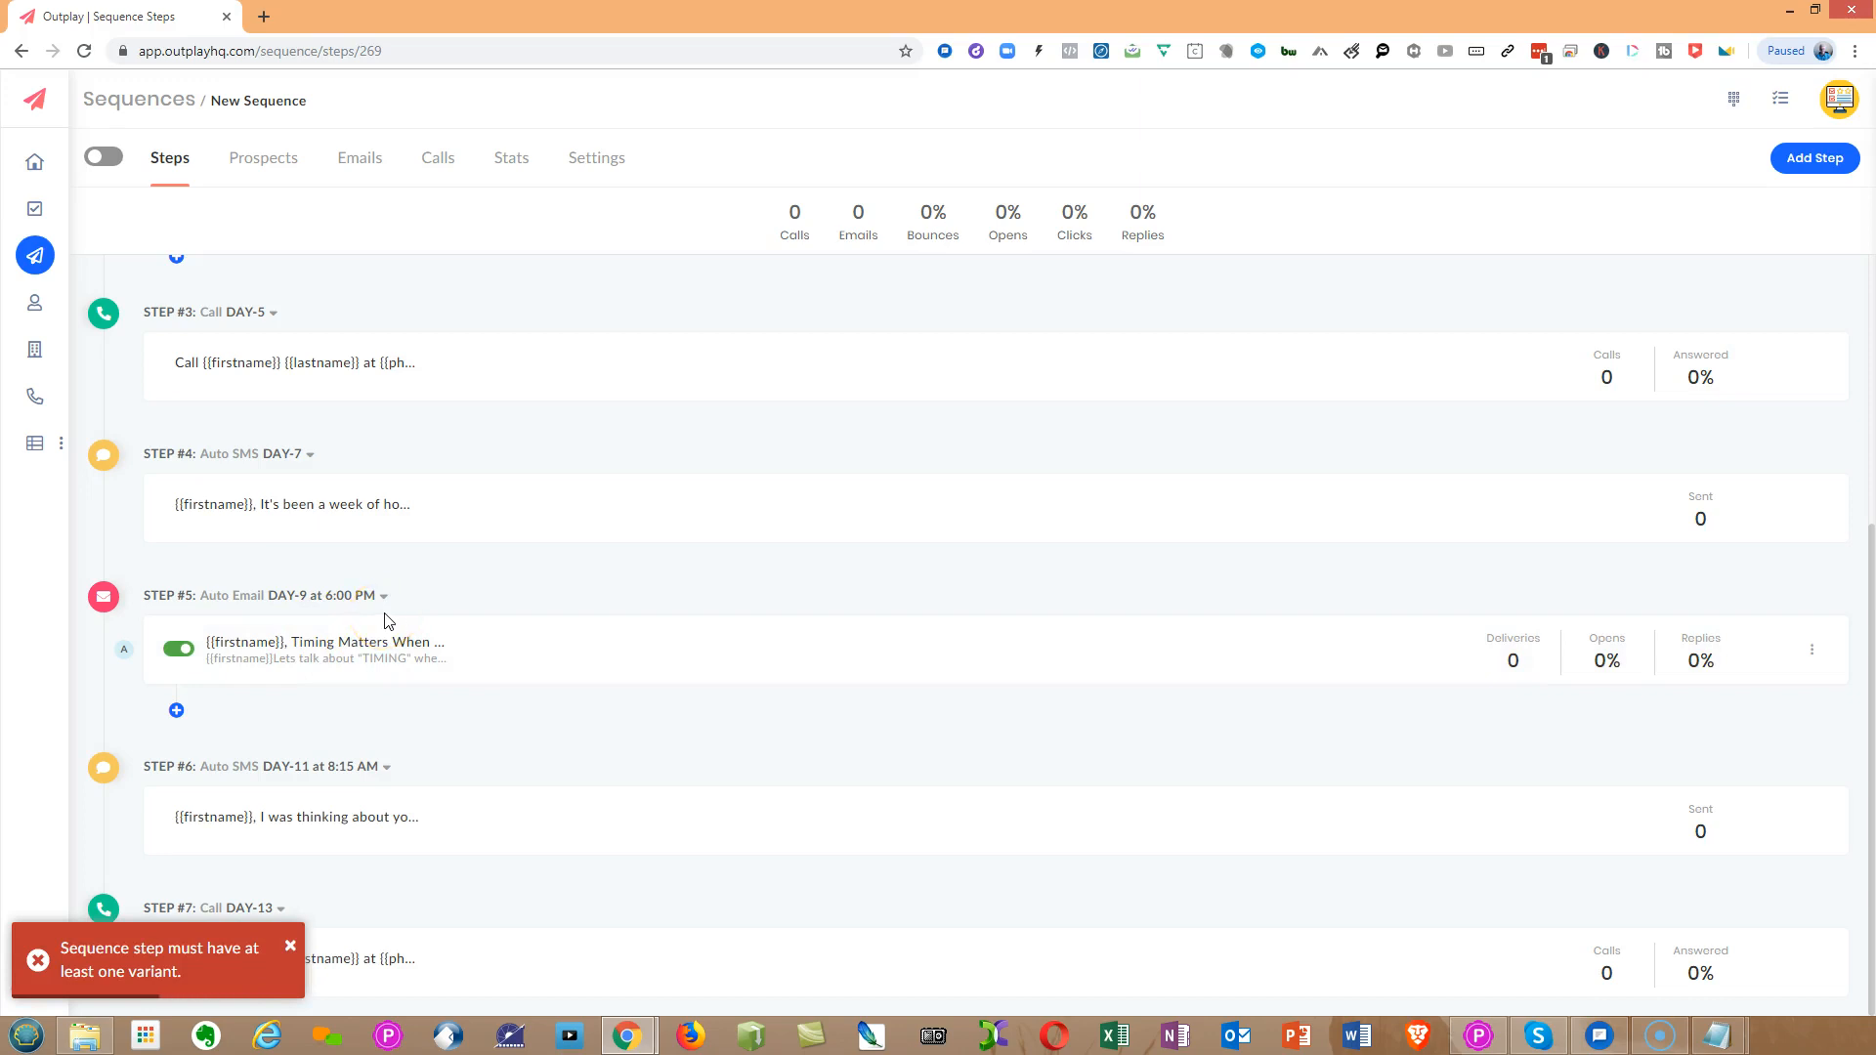
left_click(472, 653)
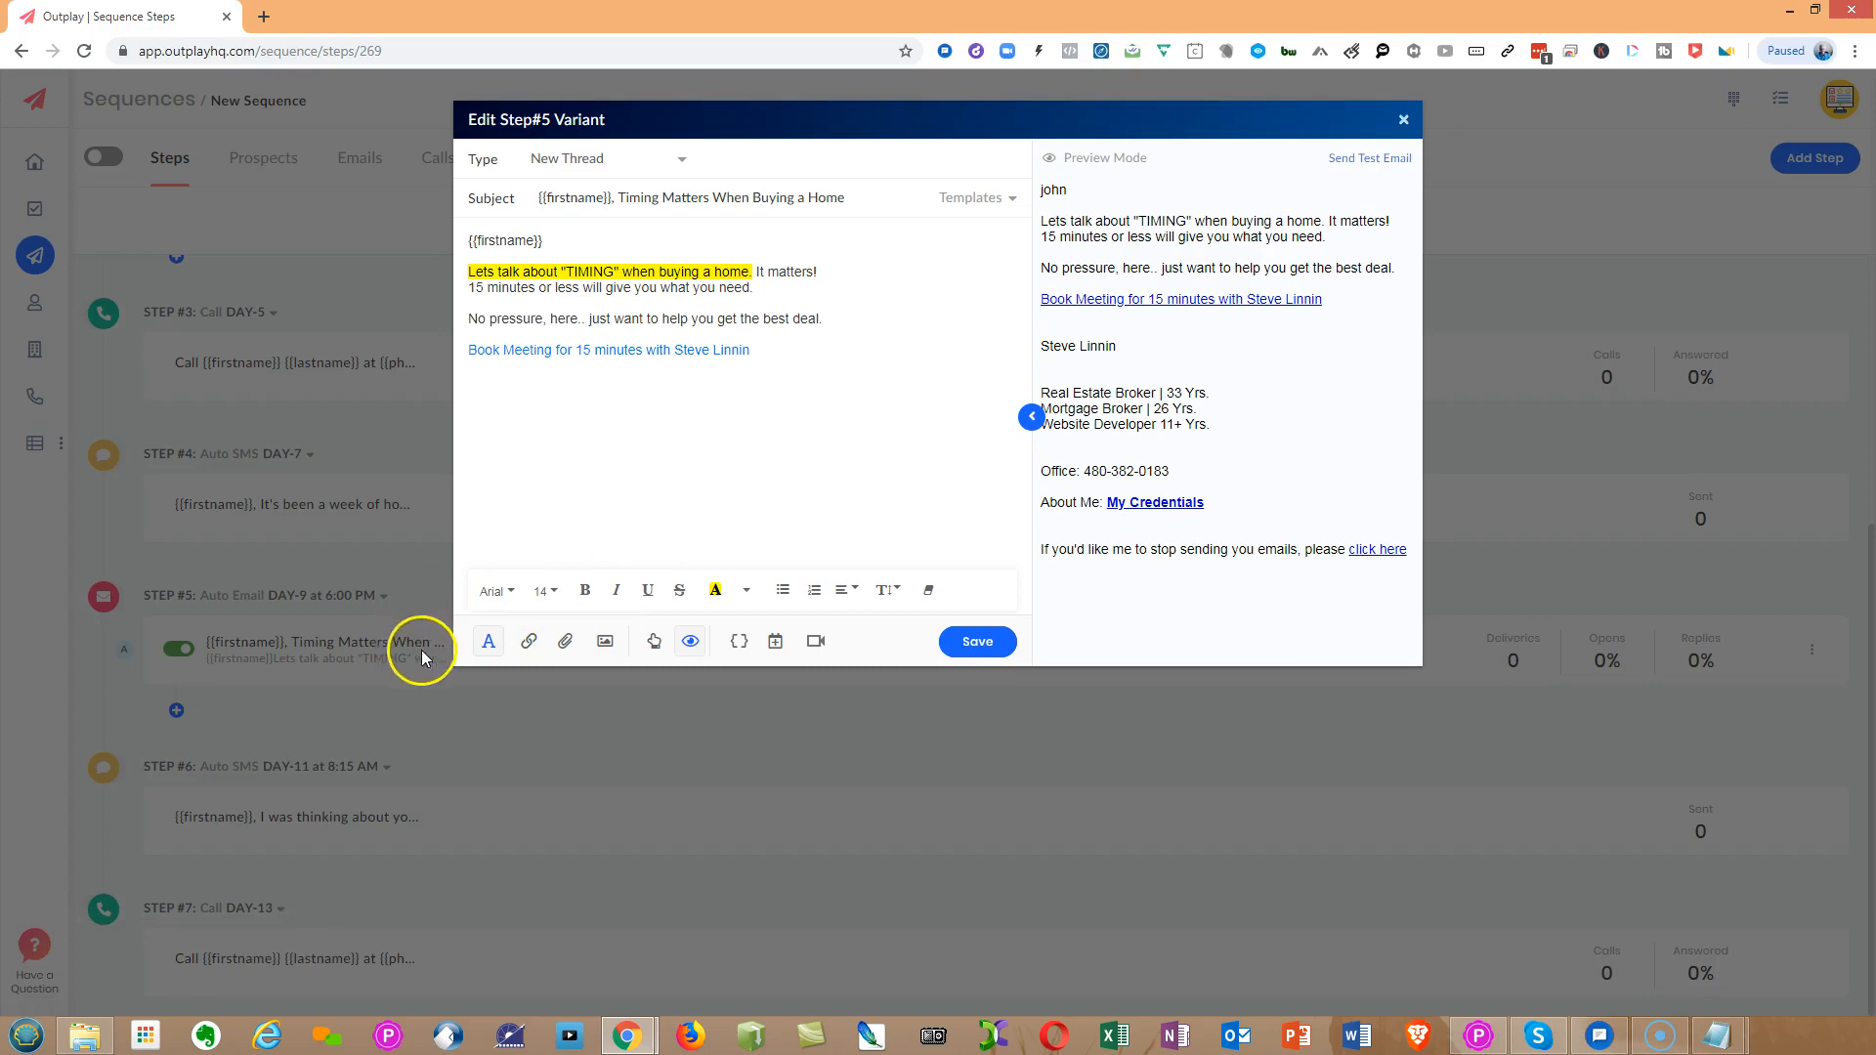
left_click(1405, 123)
left_click(484, 655)
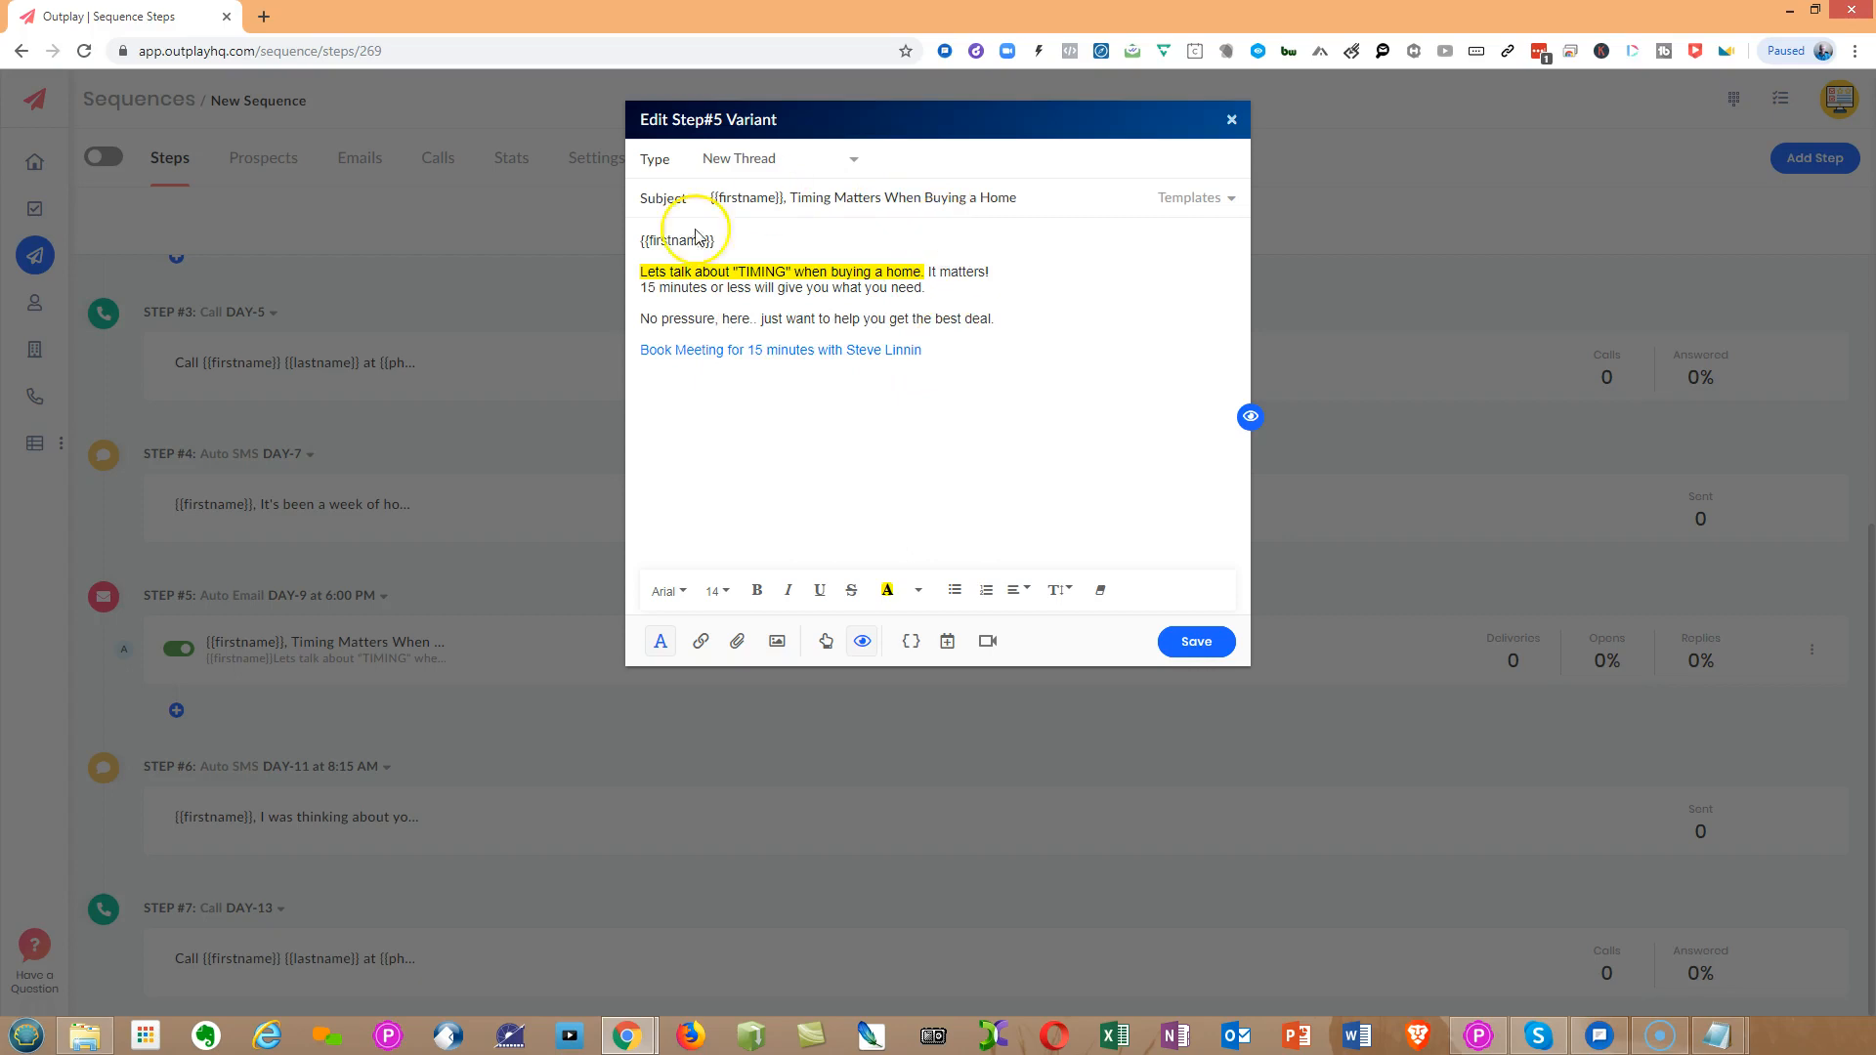
left_click(1250, 418)
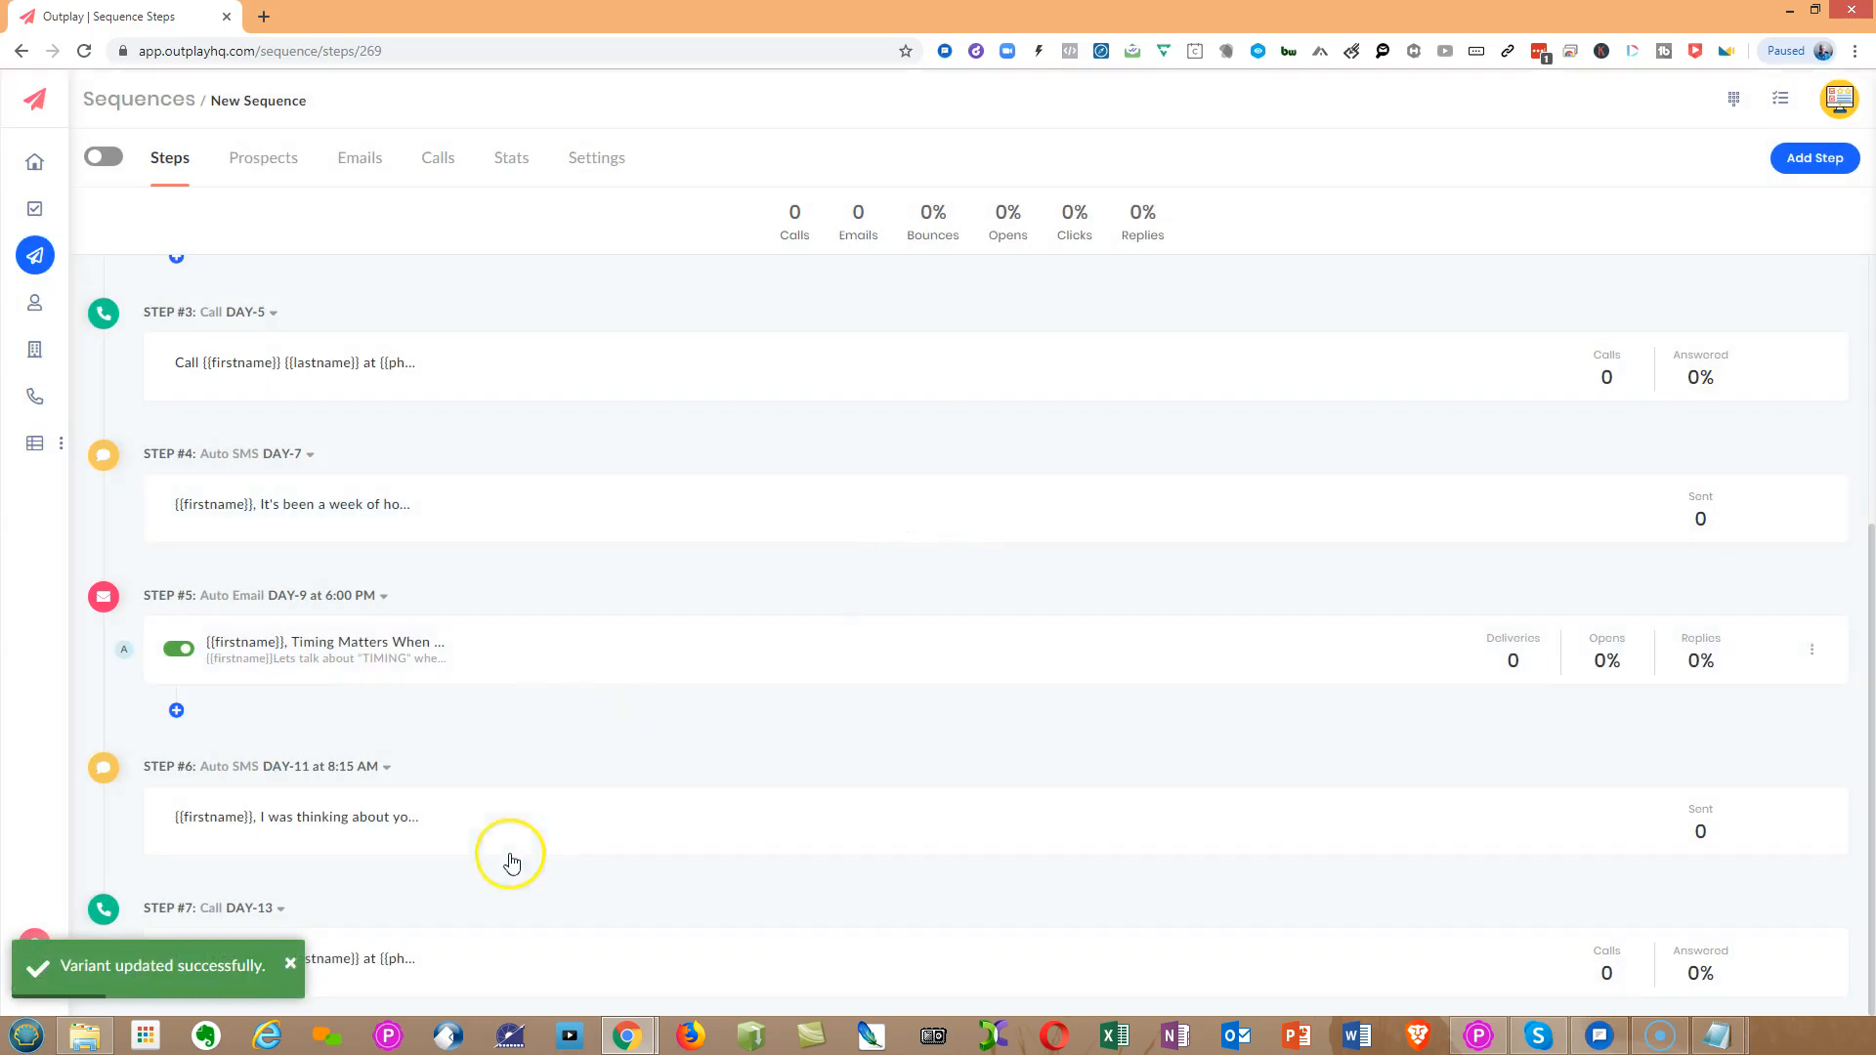
left_click(290, 964)
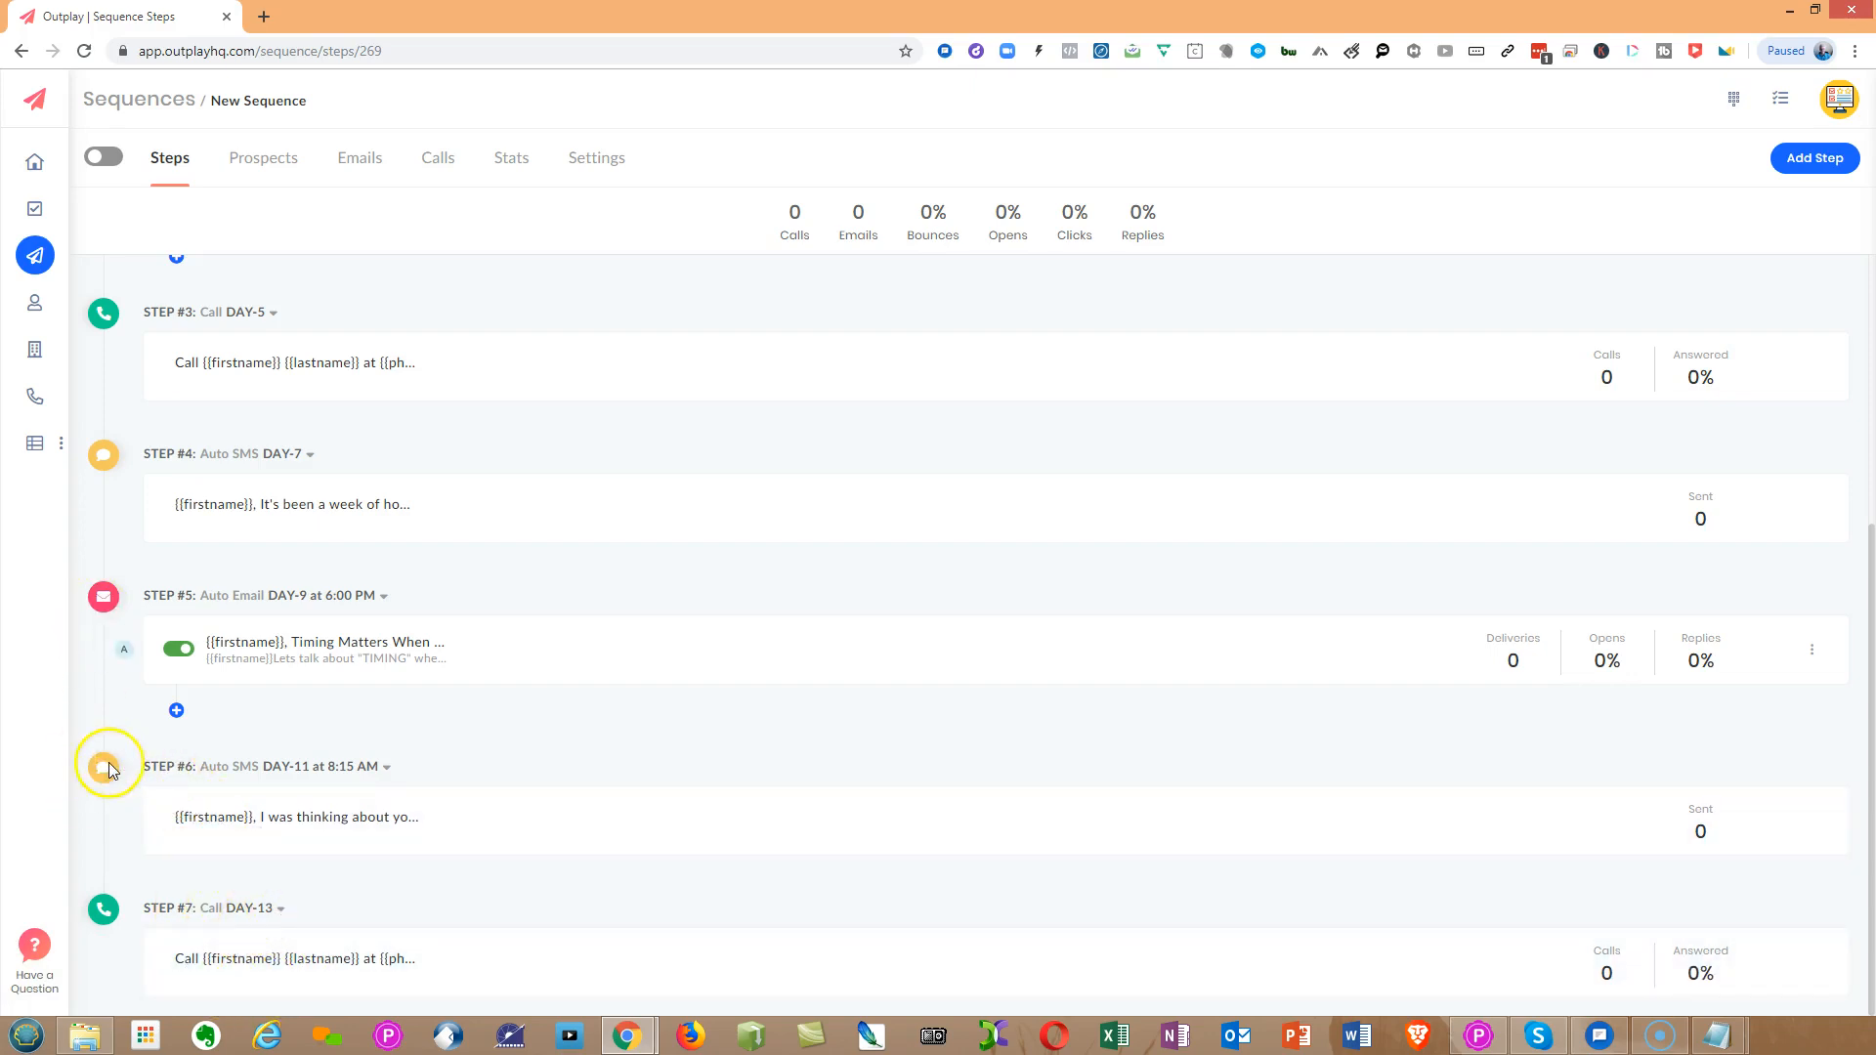
- Open the Step #6 auto SMS for editing, review its message, run day and send time, and save it
left_click(477, 830)
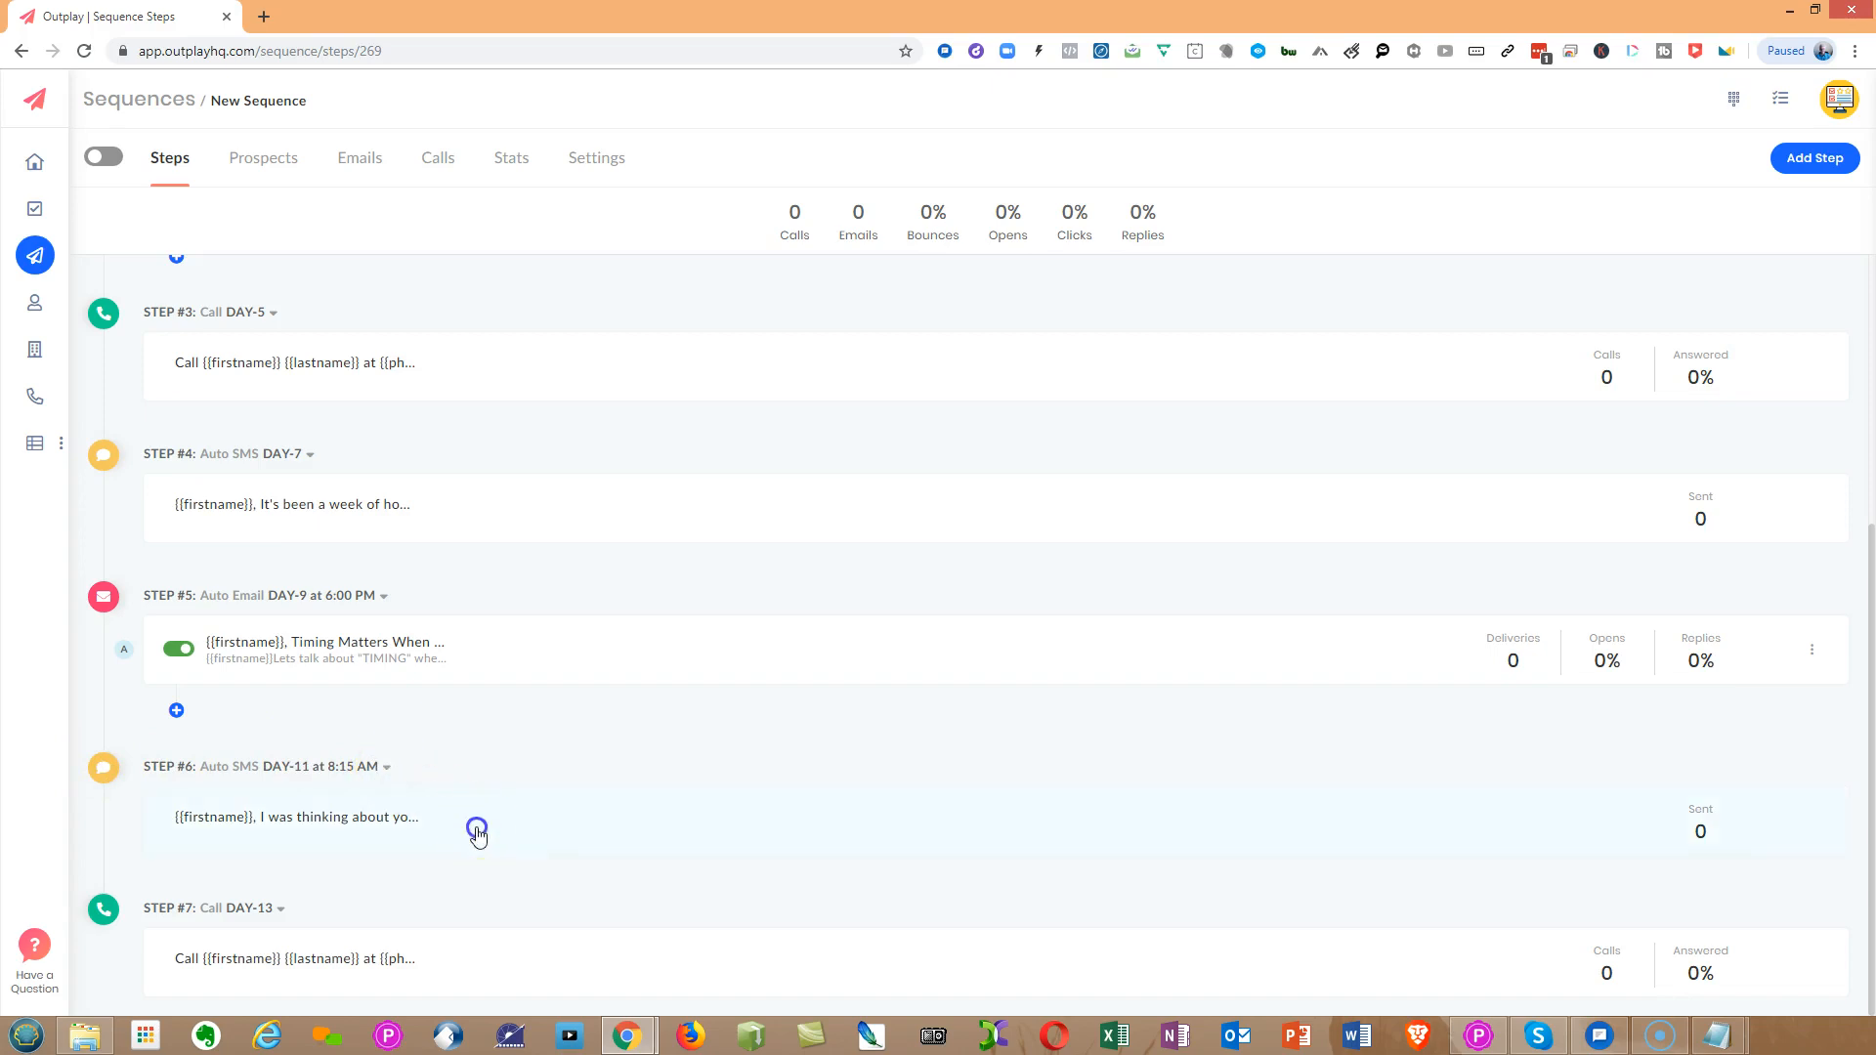
left_click(386, 768)
left_click(573, 819)
left_click(387, 769)
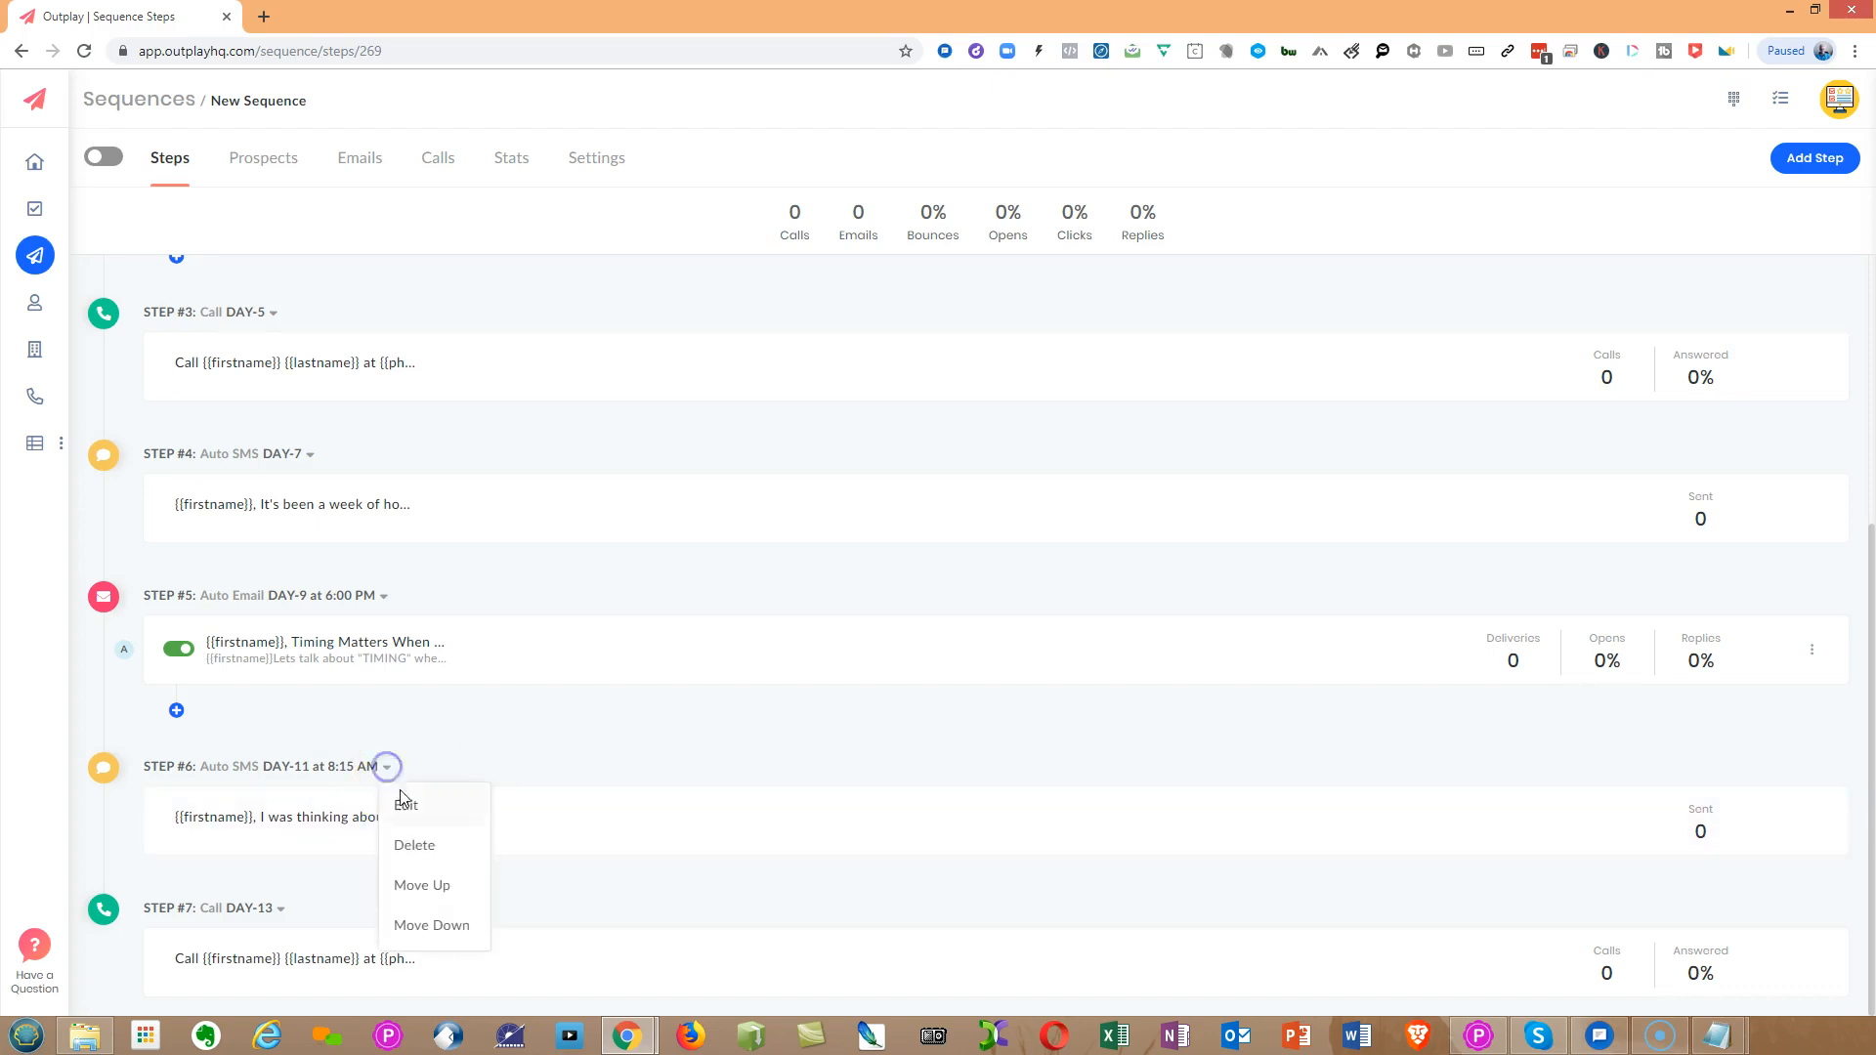
left_click(410, 799)
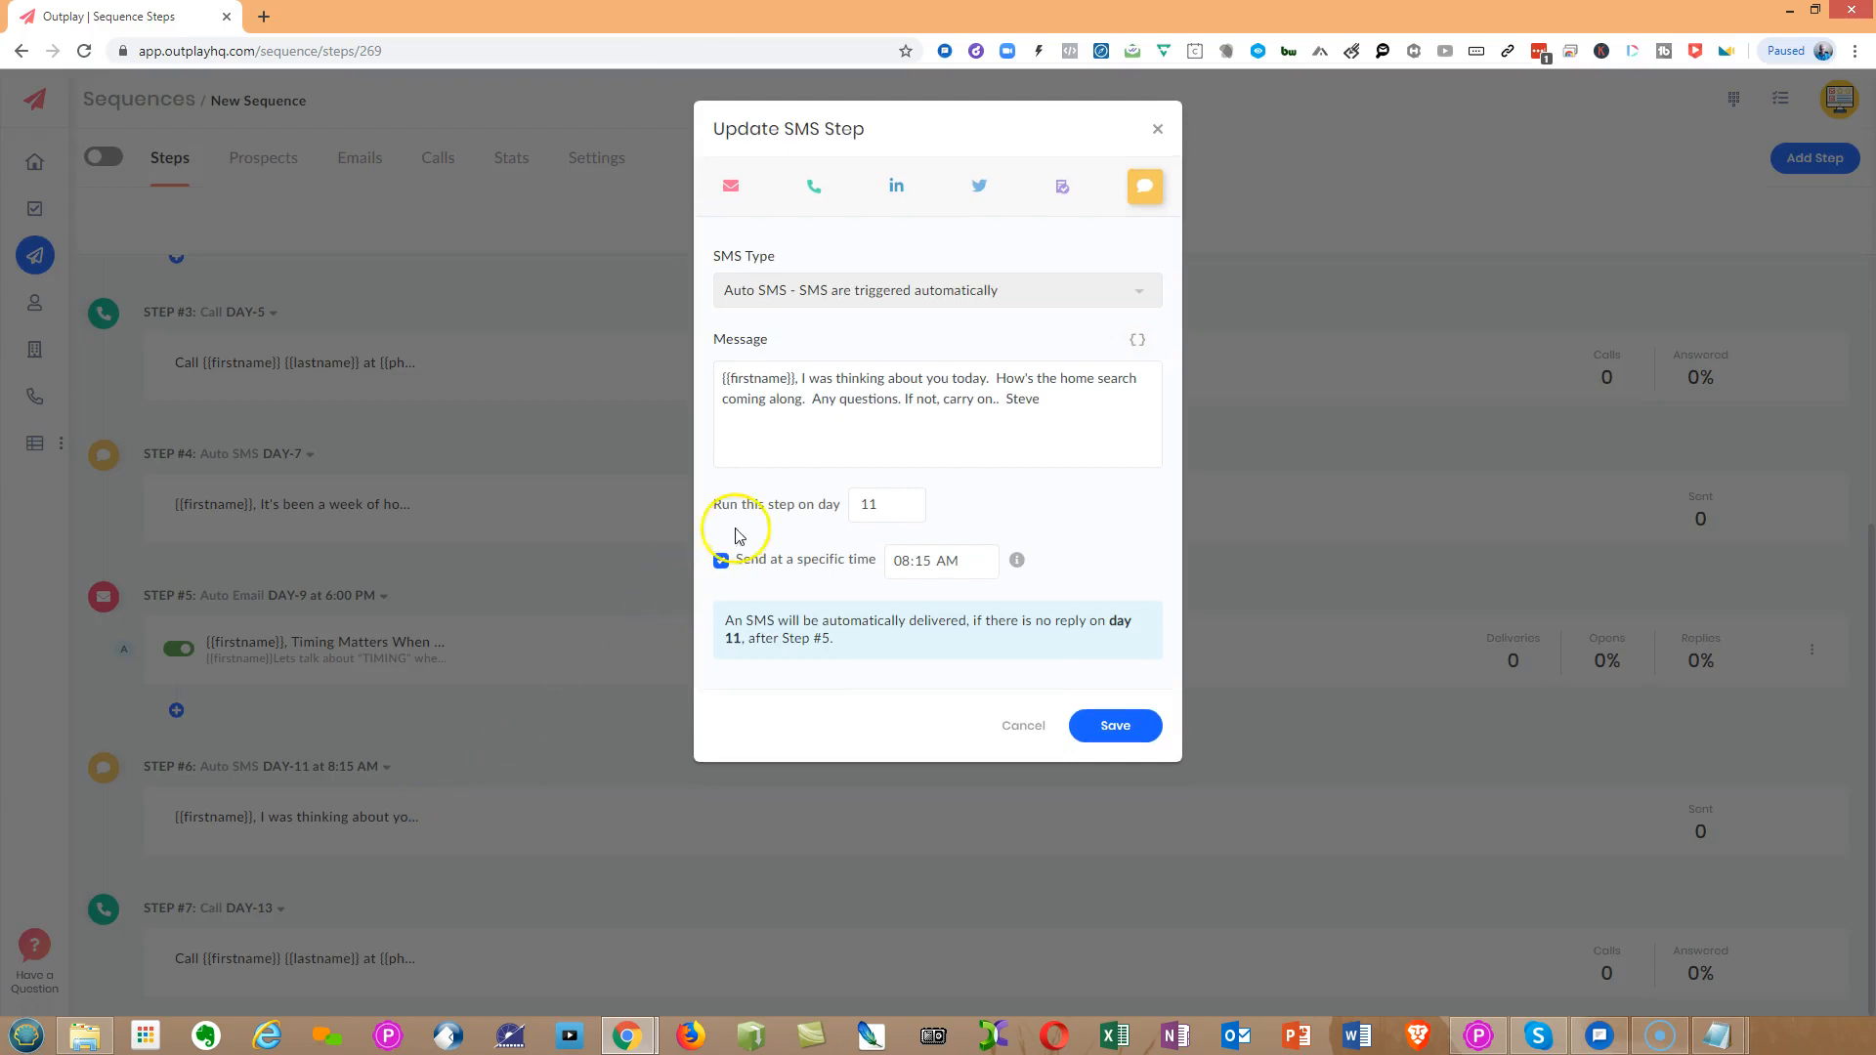
left_click_drag(1050, 400, 710, 386)
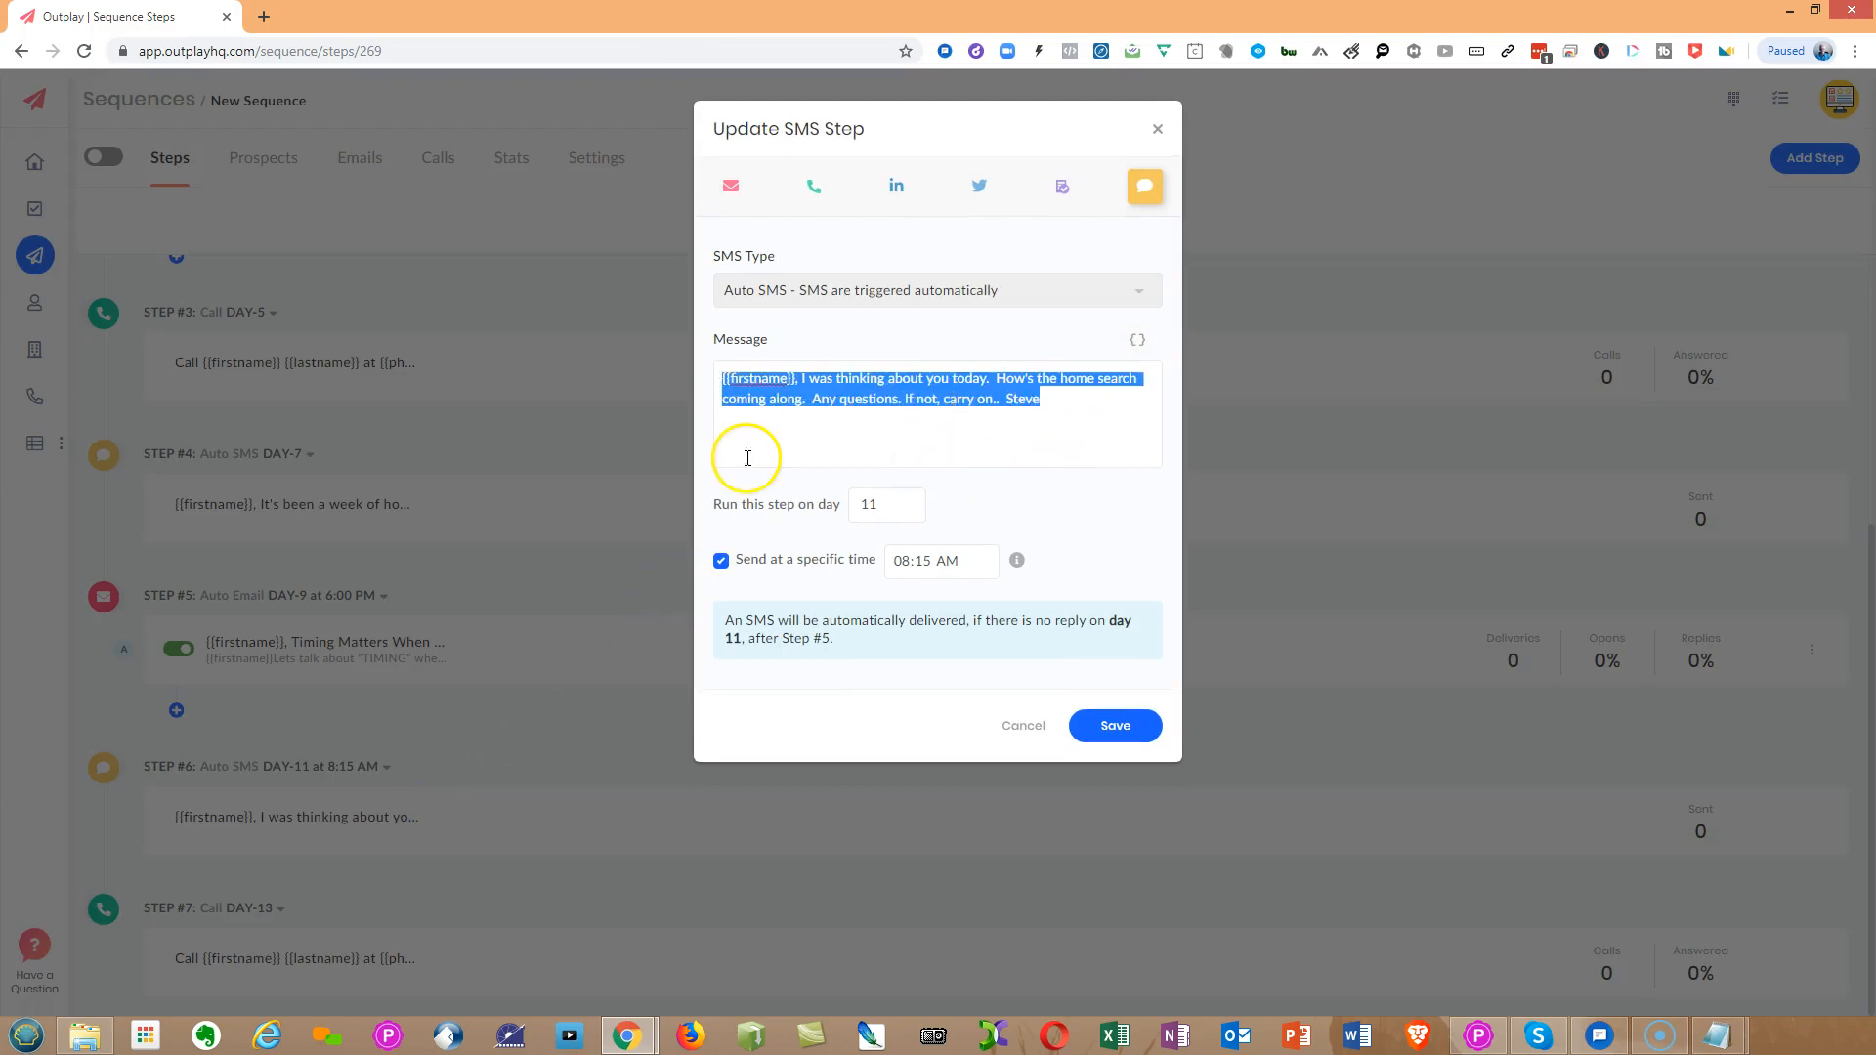
left_click(759, 398)
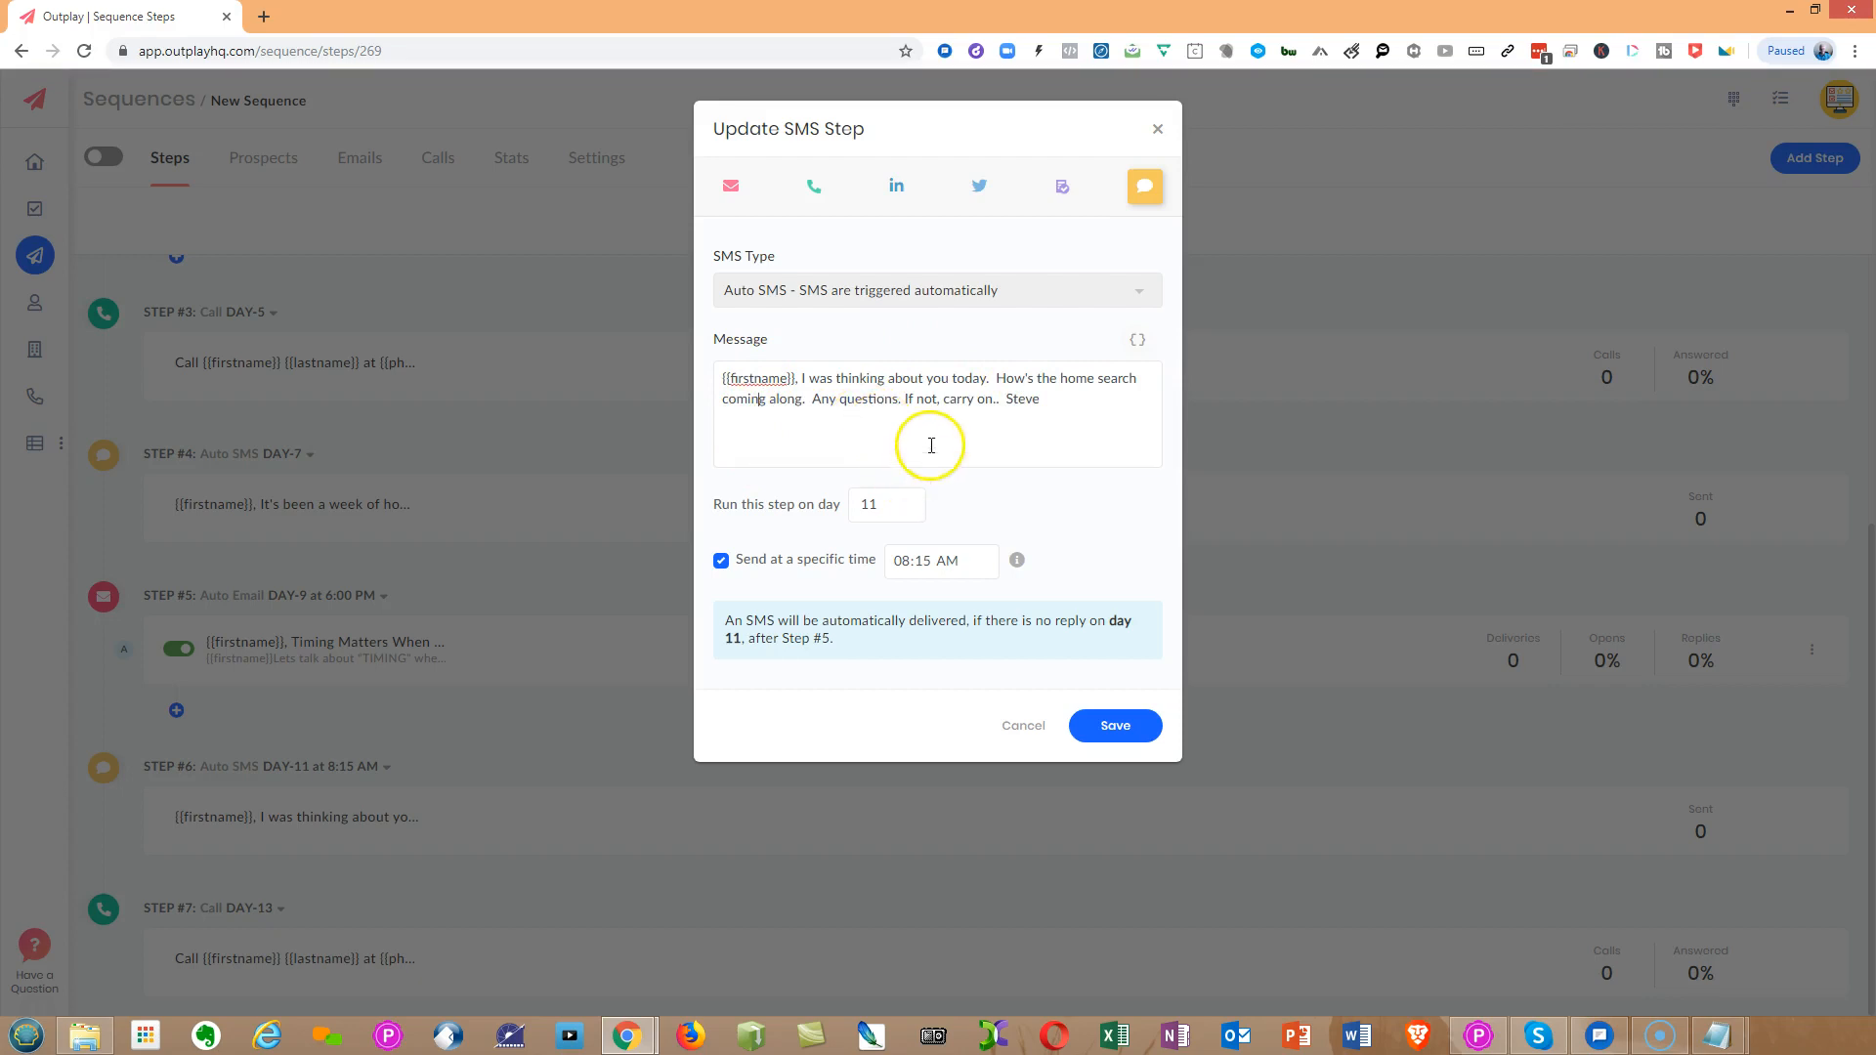
left_click(1083, 723)
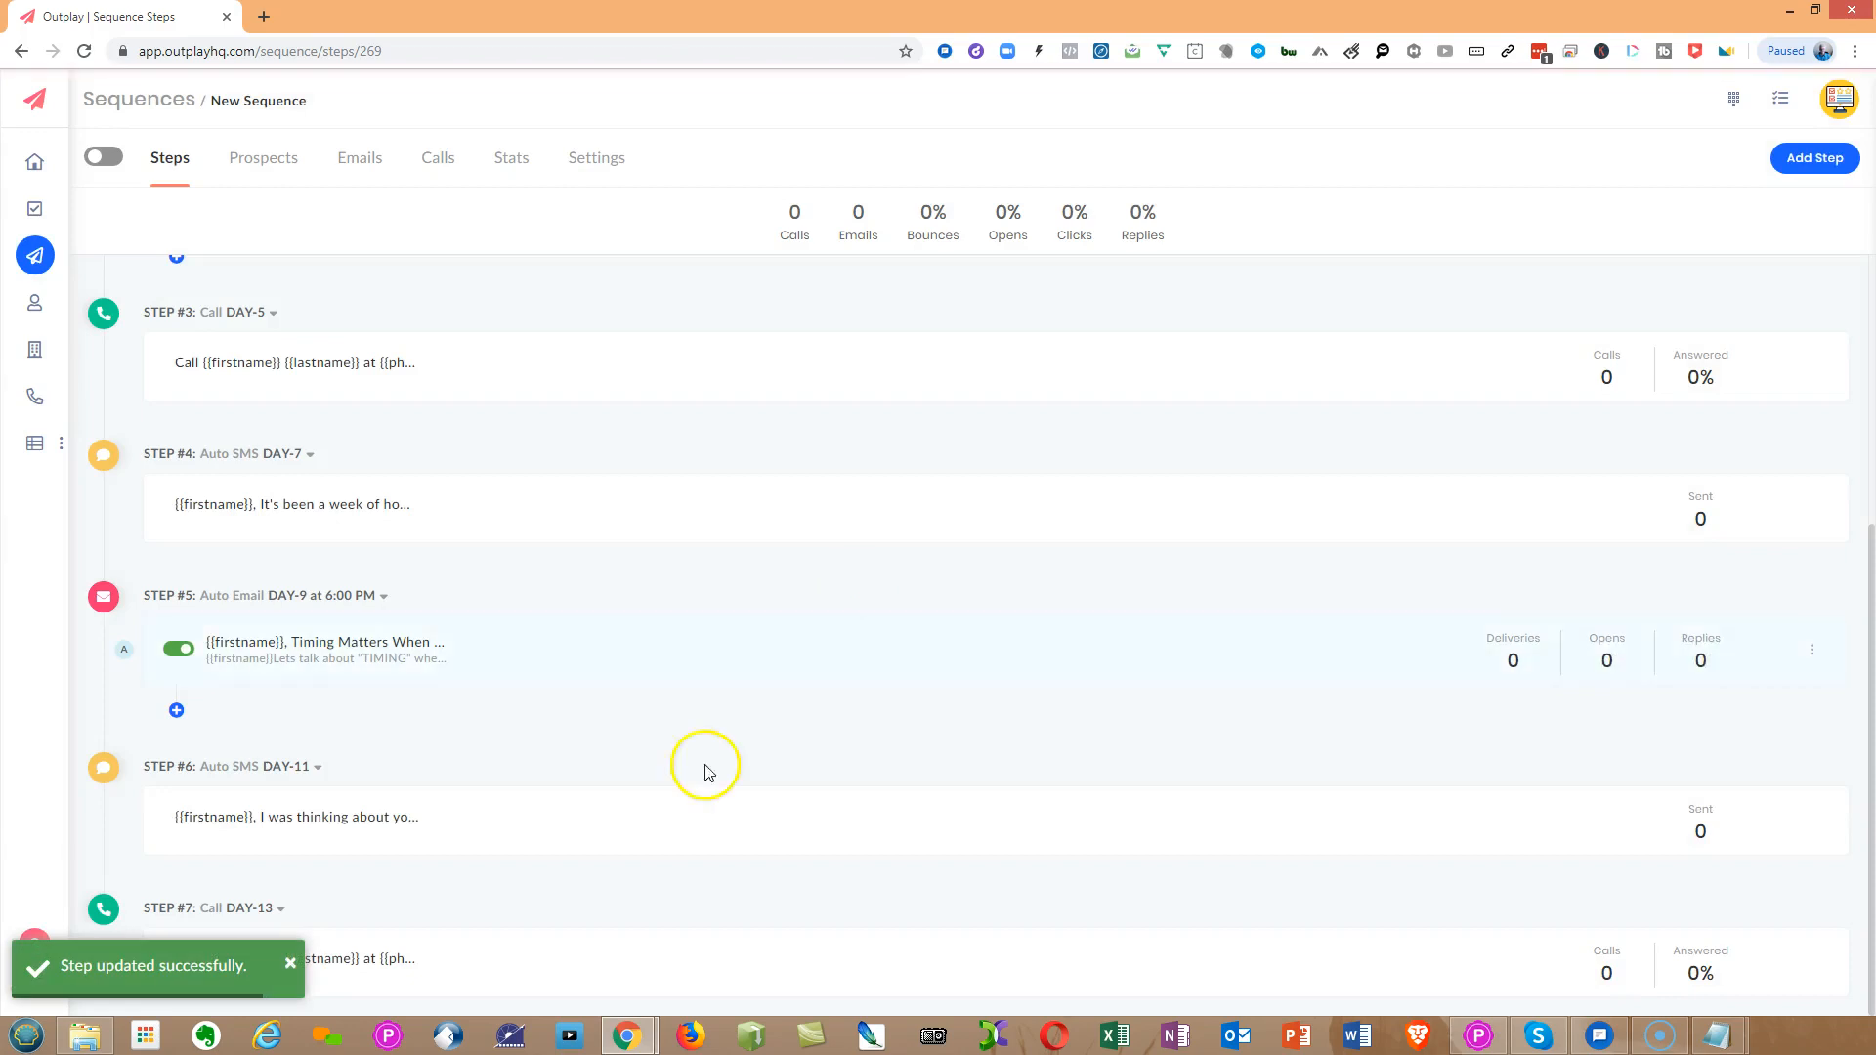
left_click(293, 965)
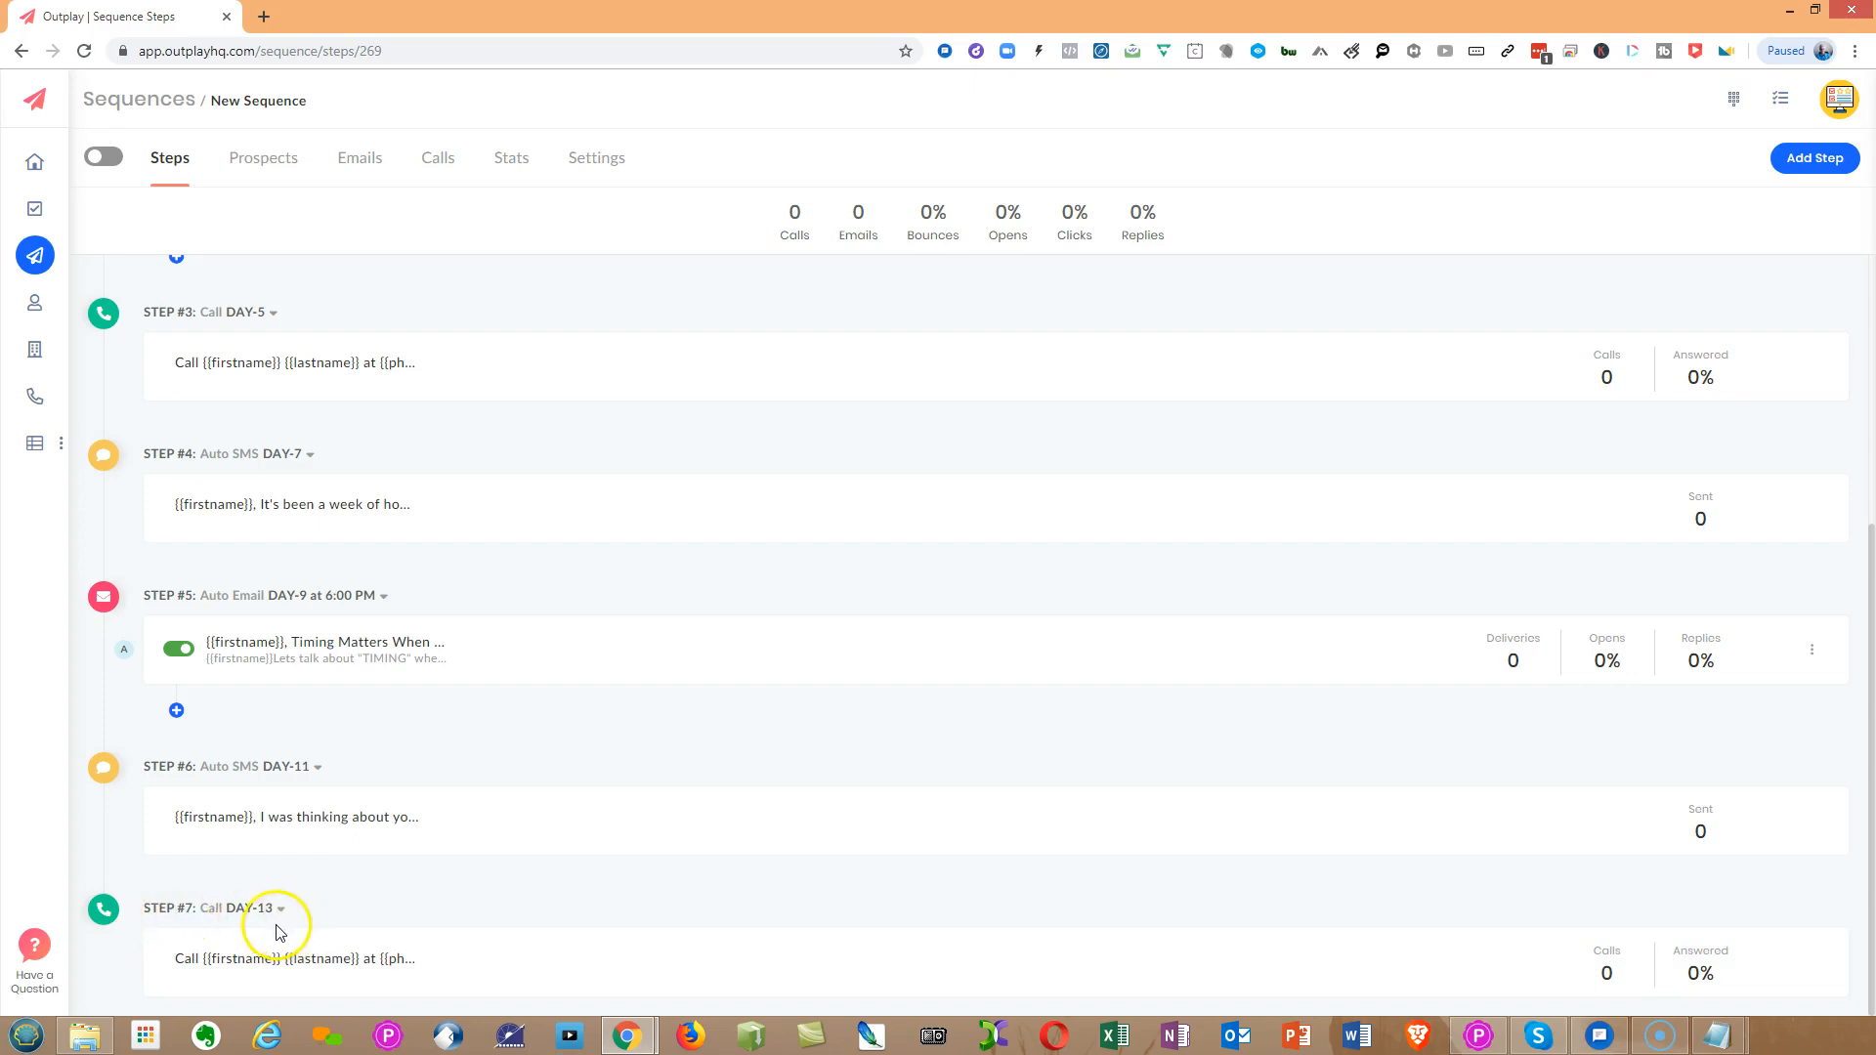
- Open the Step #7 call for editing, review its instructions about the home search status and working with an agent, and save it
left_click(444, 968)
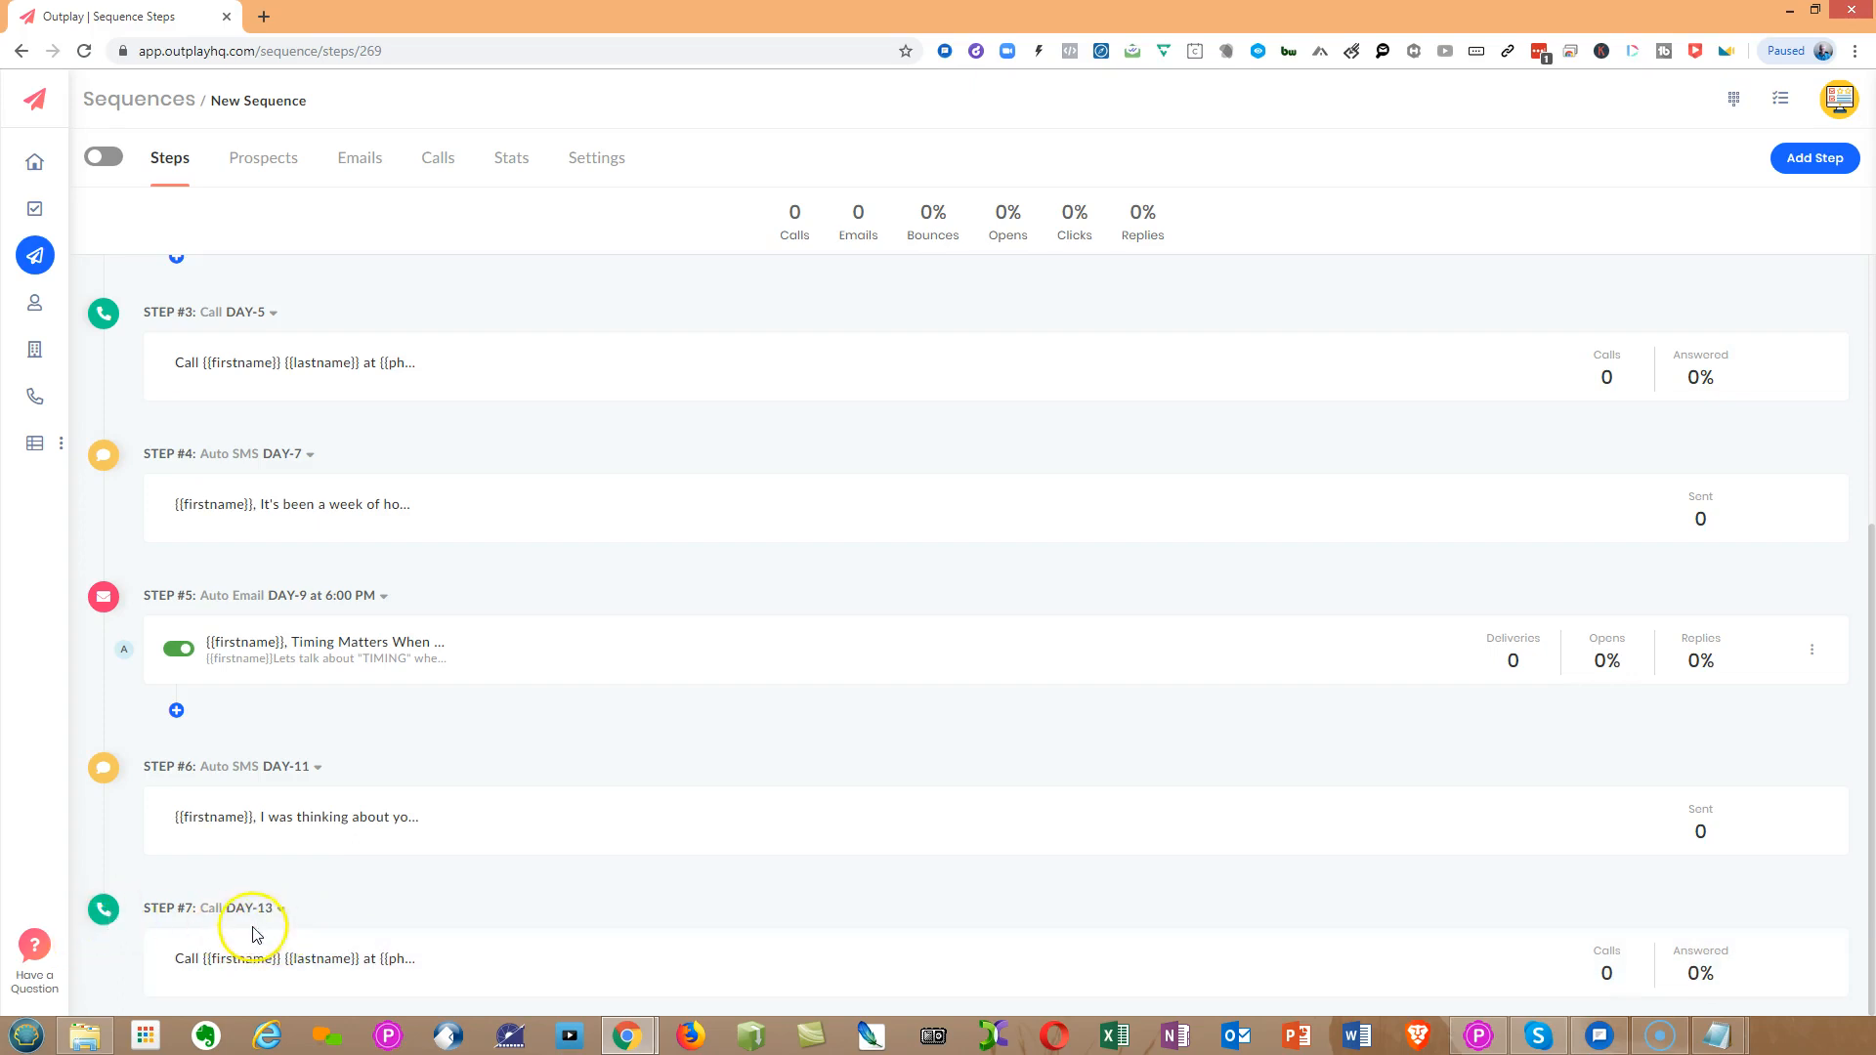
left_click(280, 910)
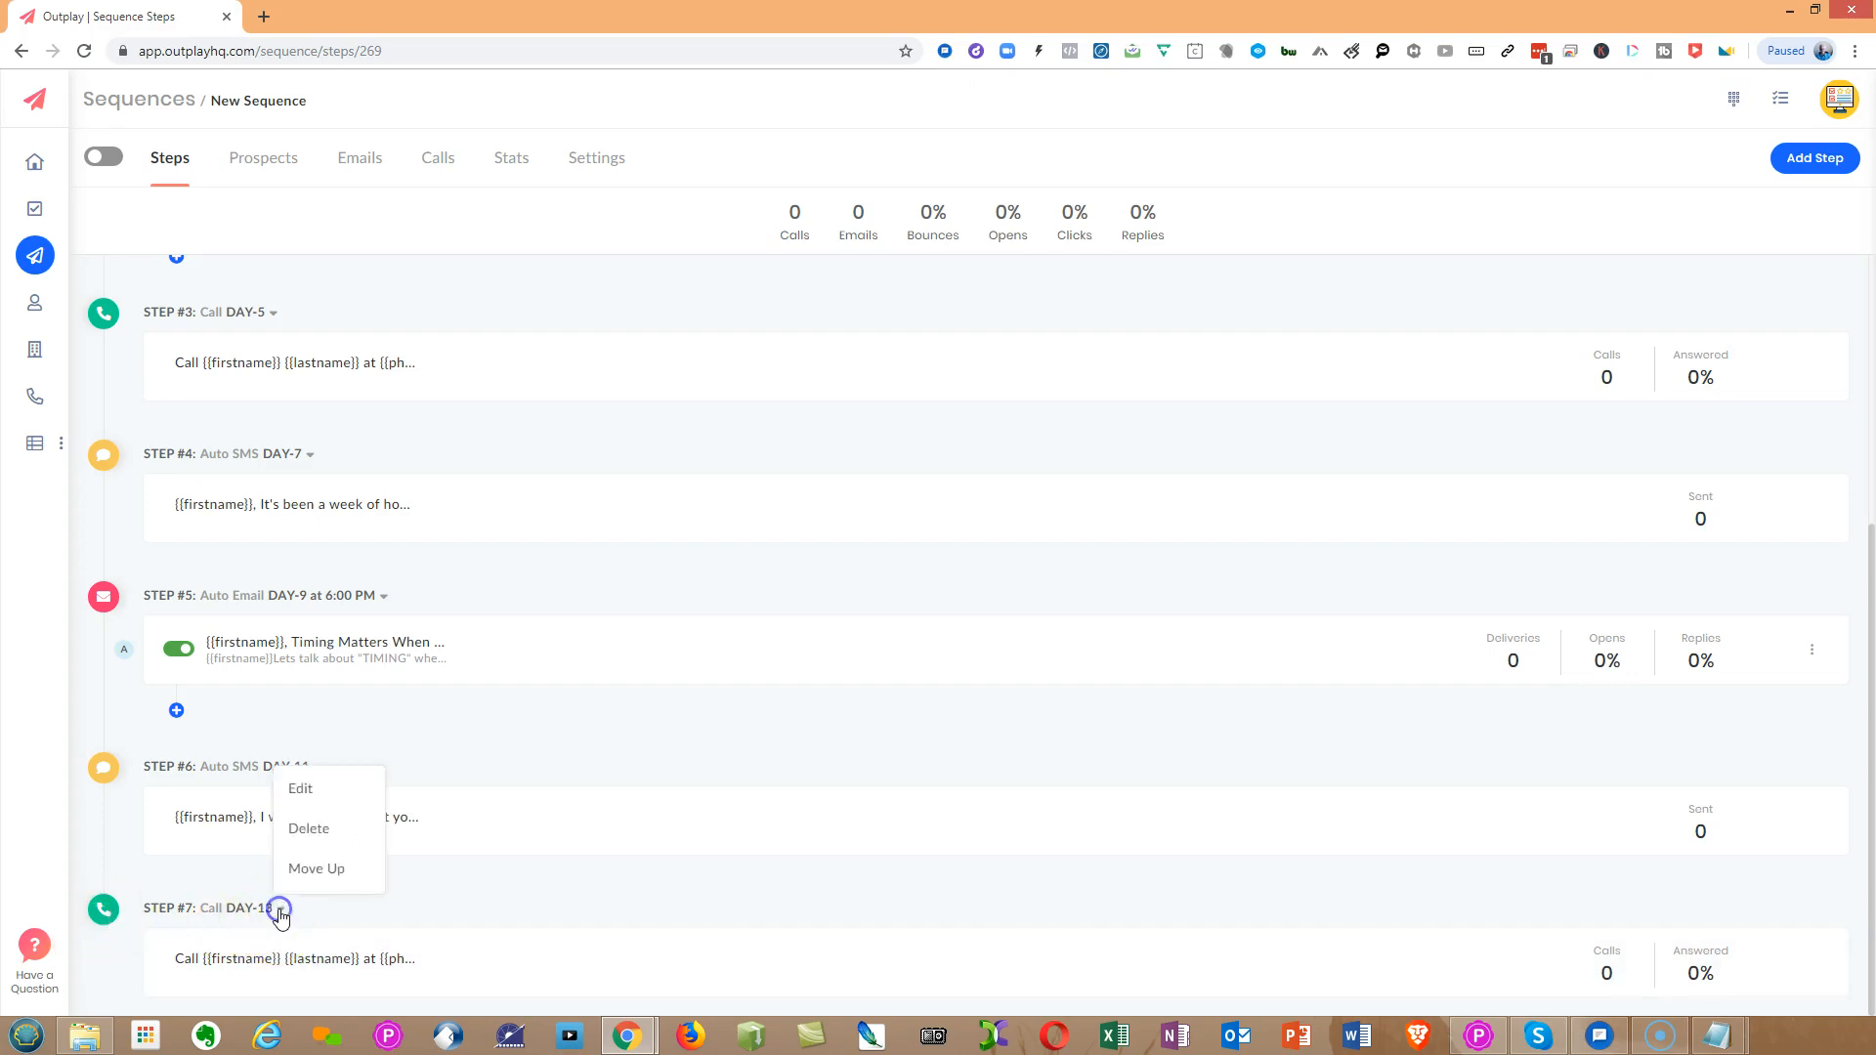
left_click(305, 789)
left_click(852, 361)
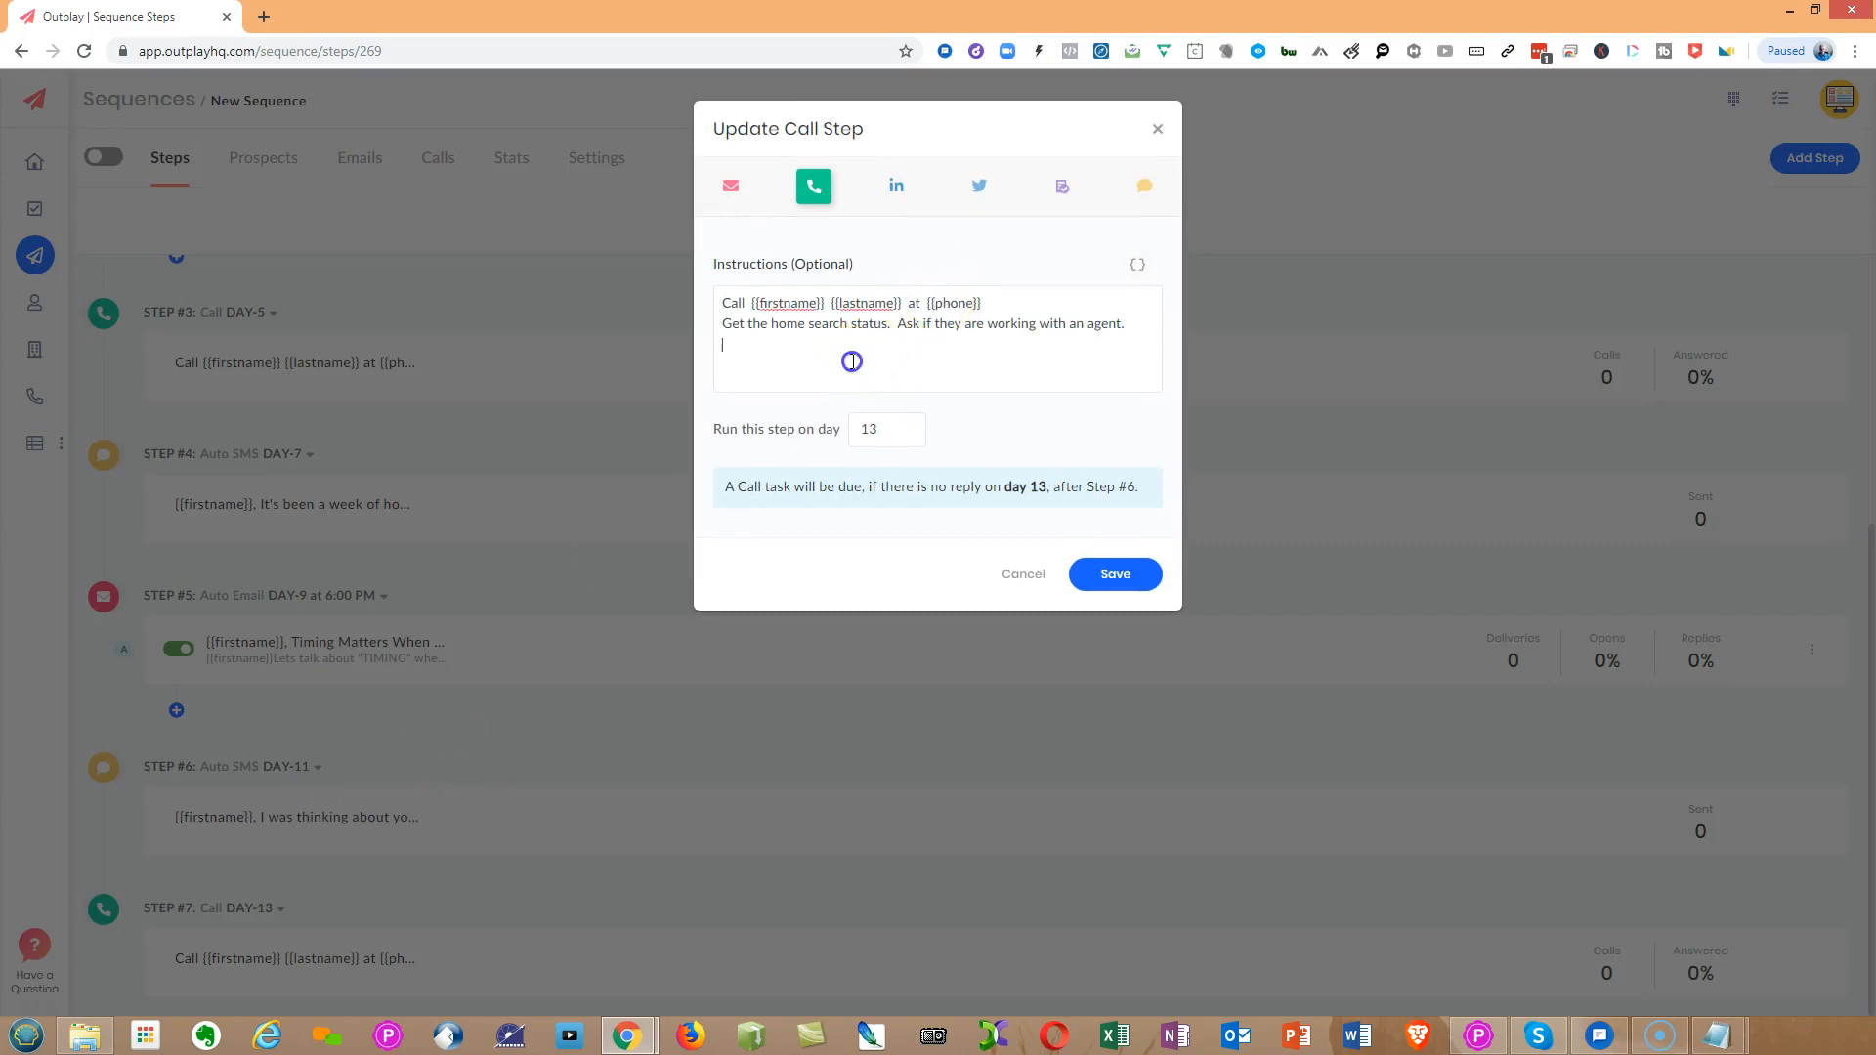
left_click_drag(710, 315, 1013, 359)
left_click(956, 354)
left_click(1121, 580)
left_click(1114, 574)
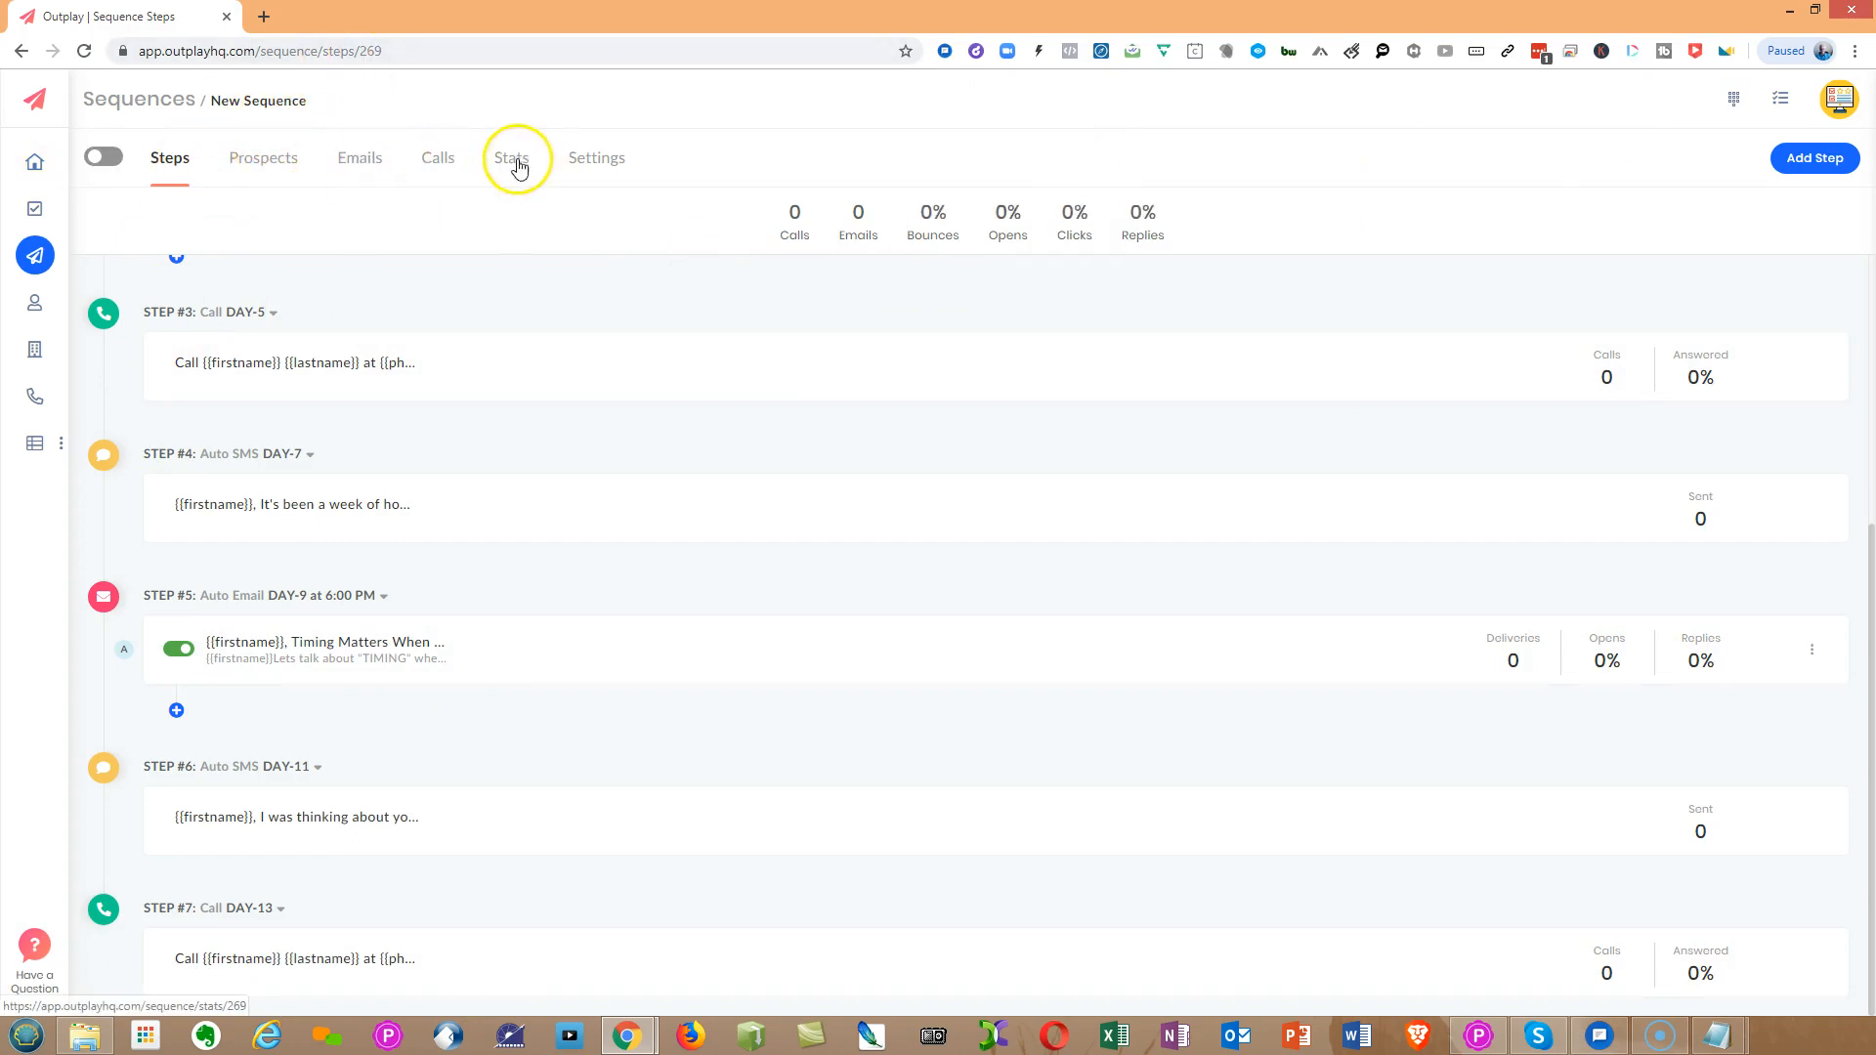
- View the sequence's prospects page and examine the options for importing and exporting prospects
left_click(273, 166)
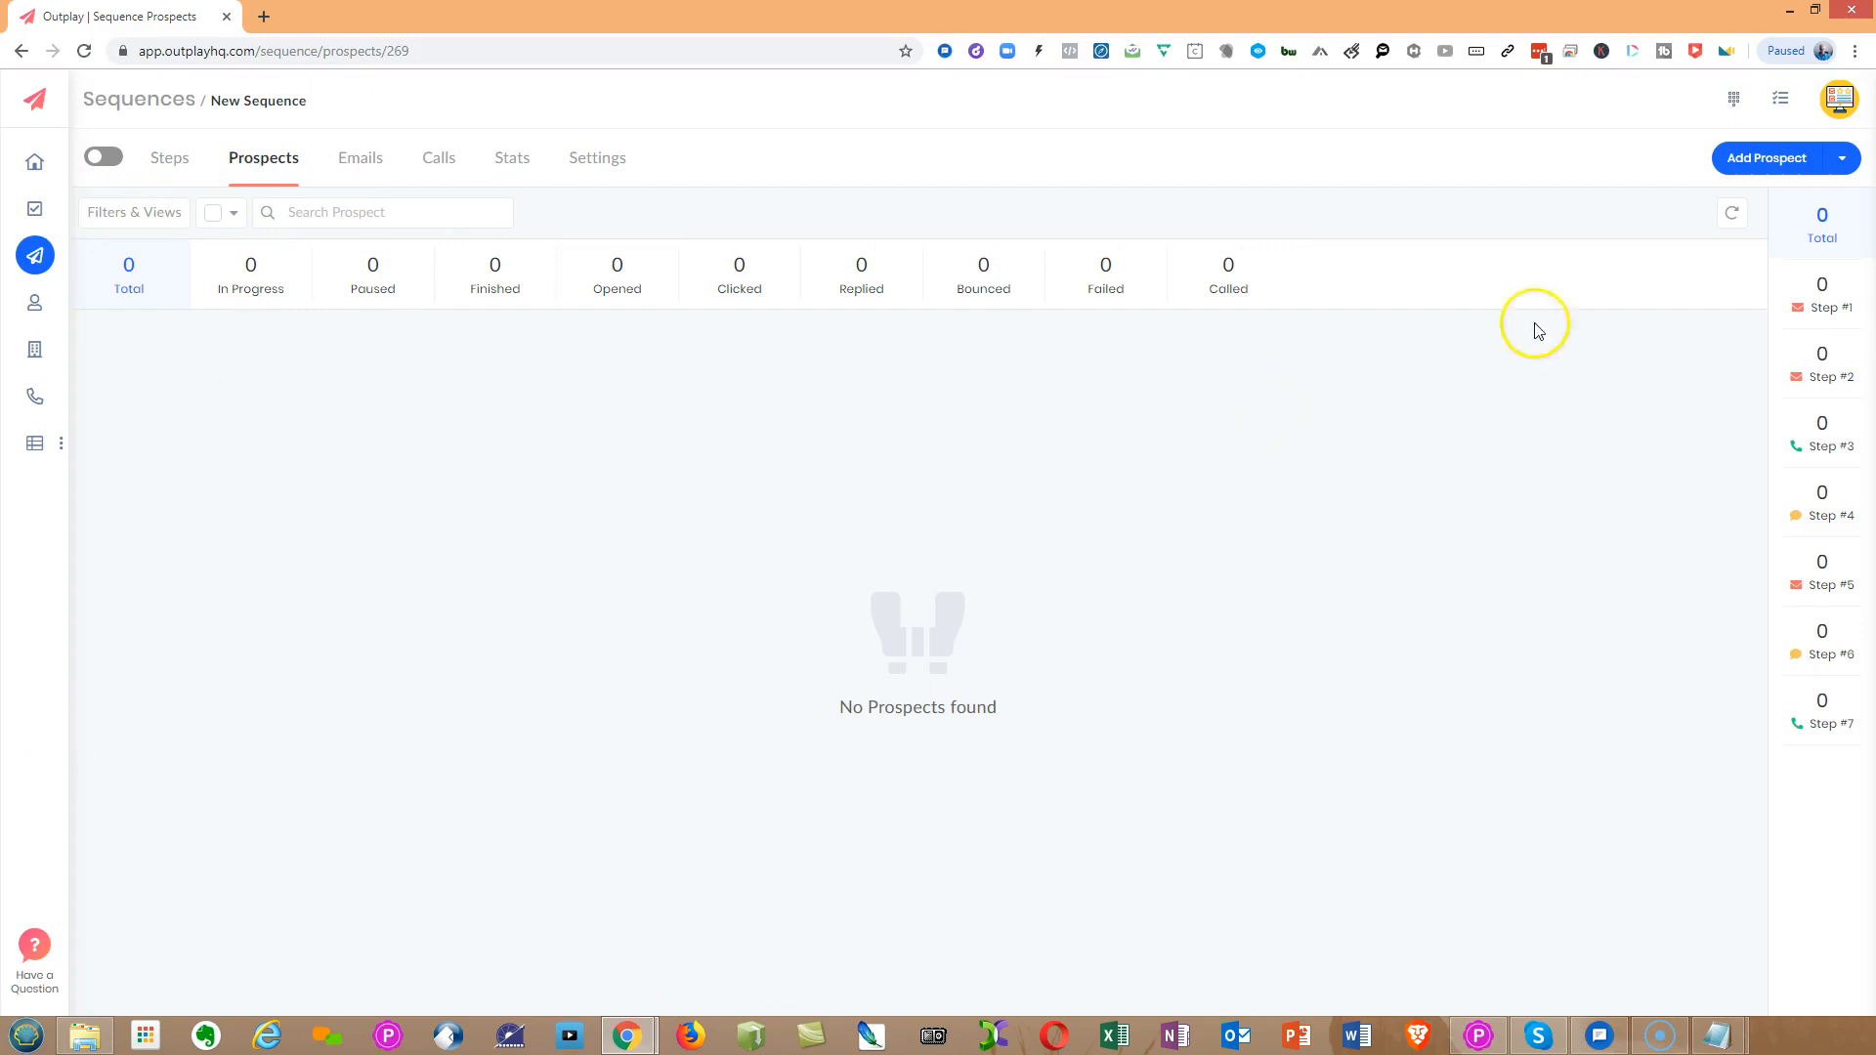
left_click(1841, 158)
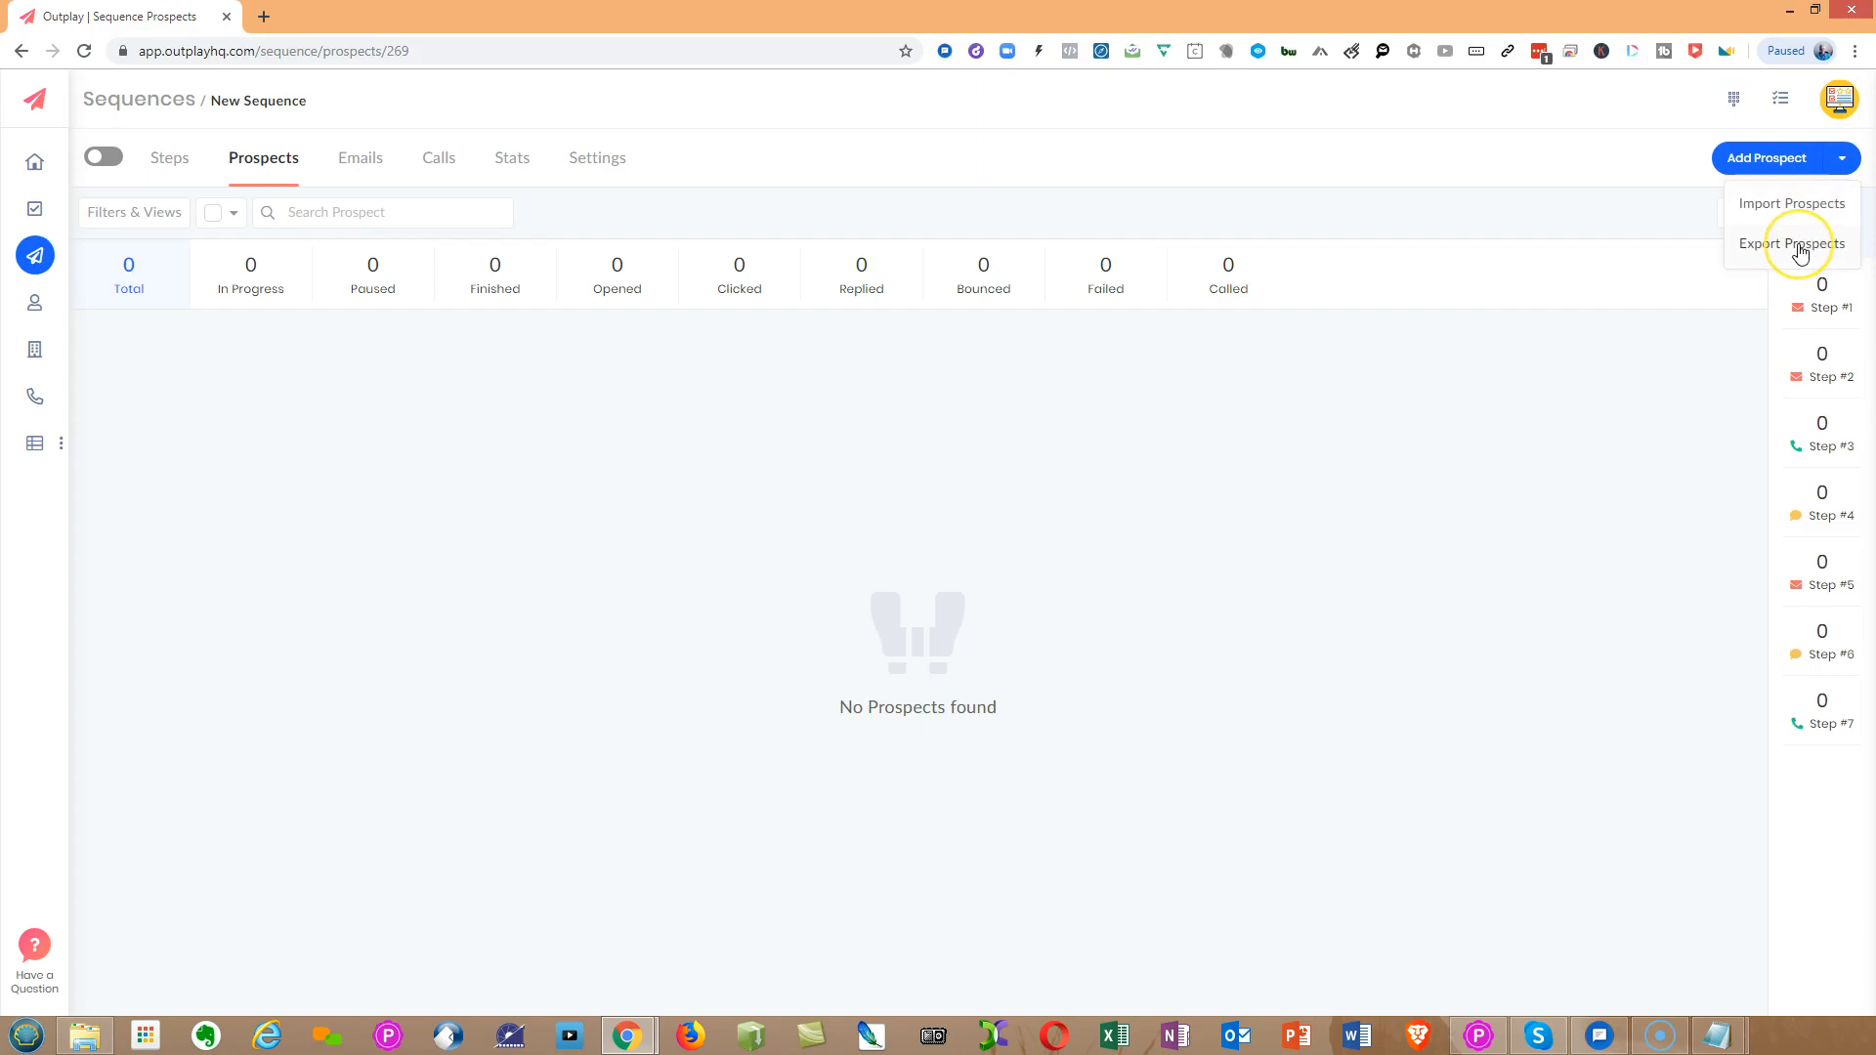
left_click(1780, 209)
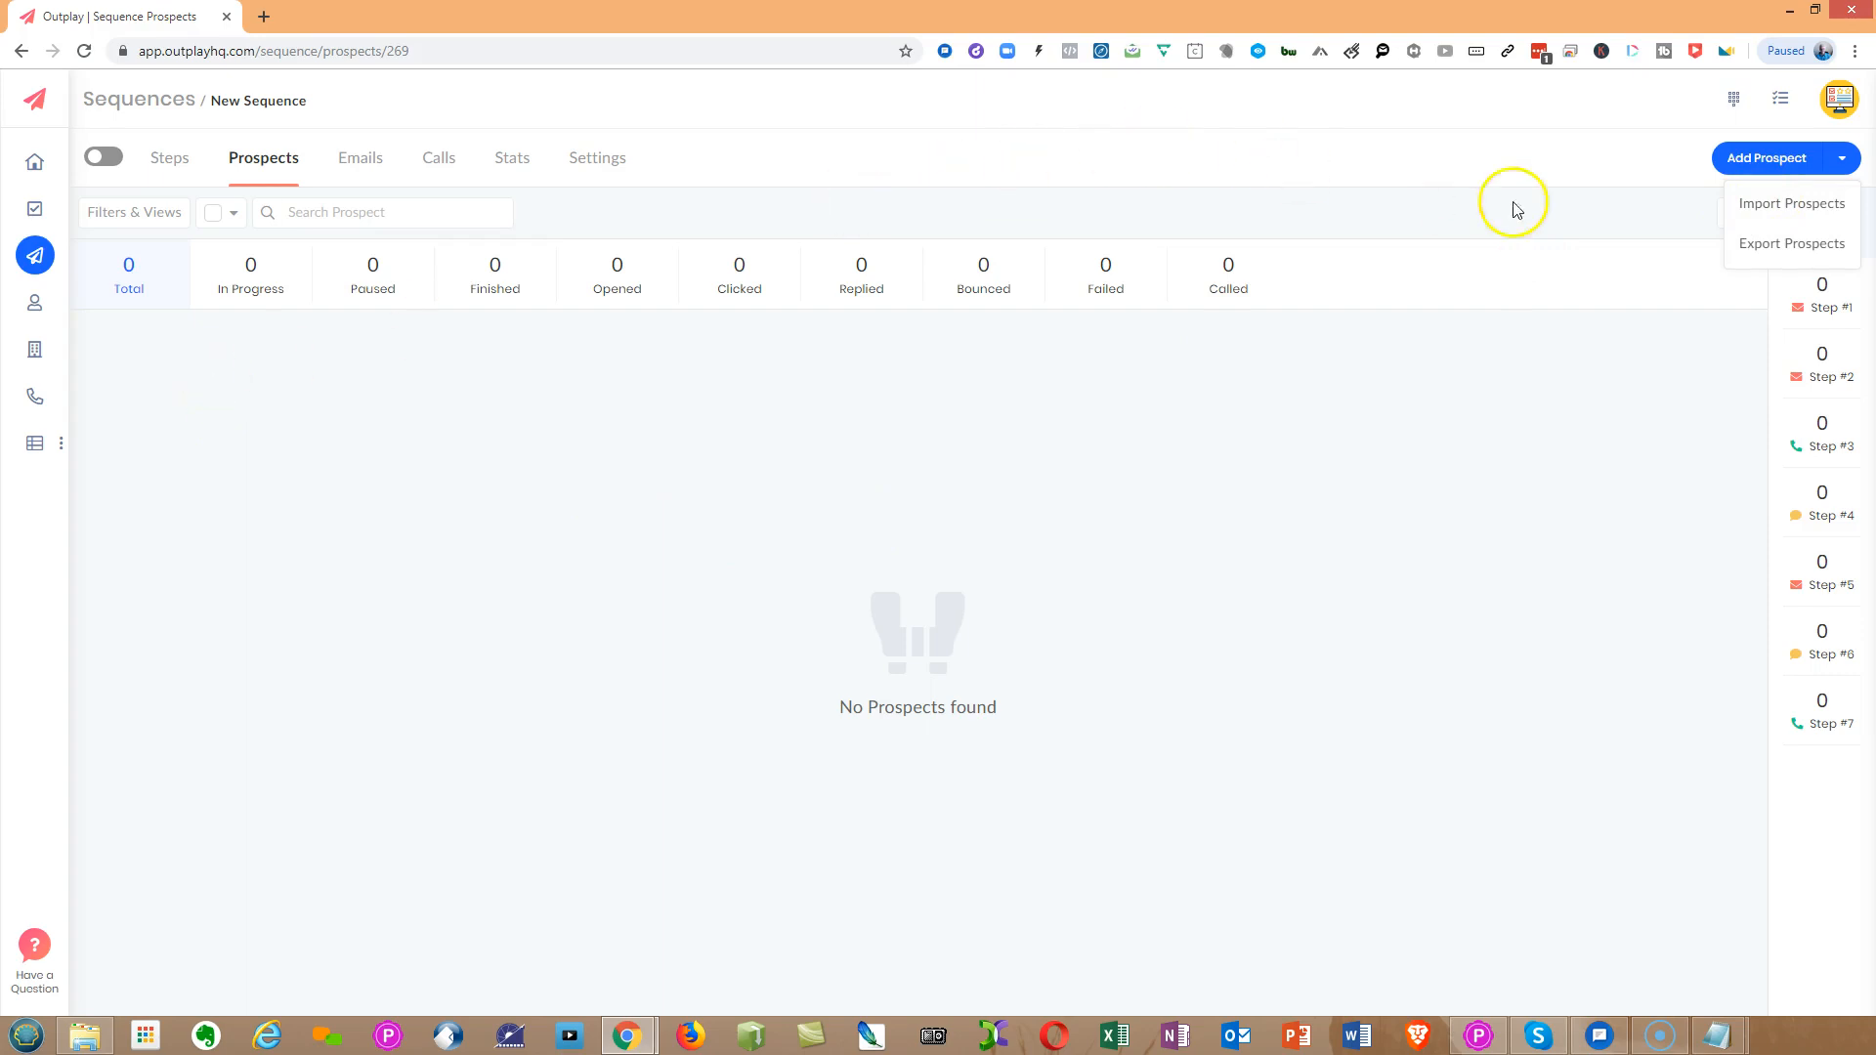
left_click(1495, 166)
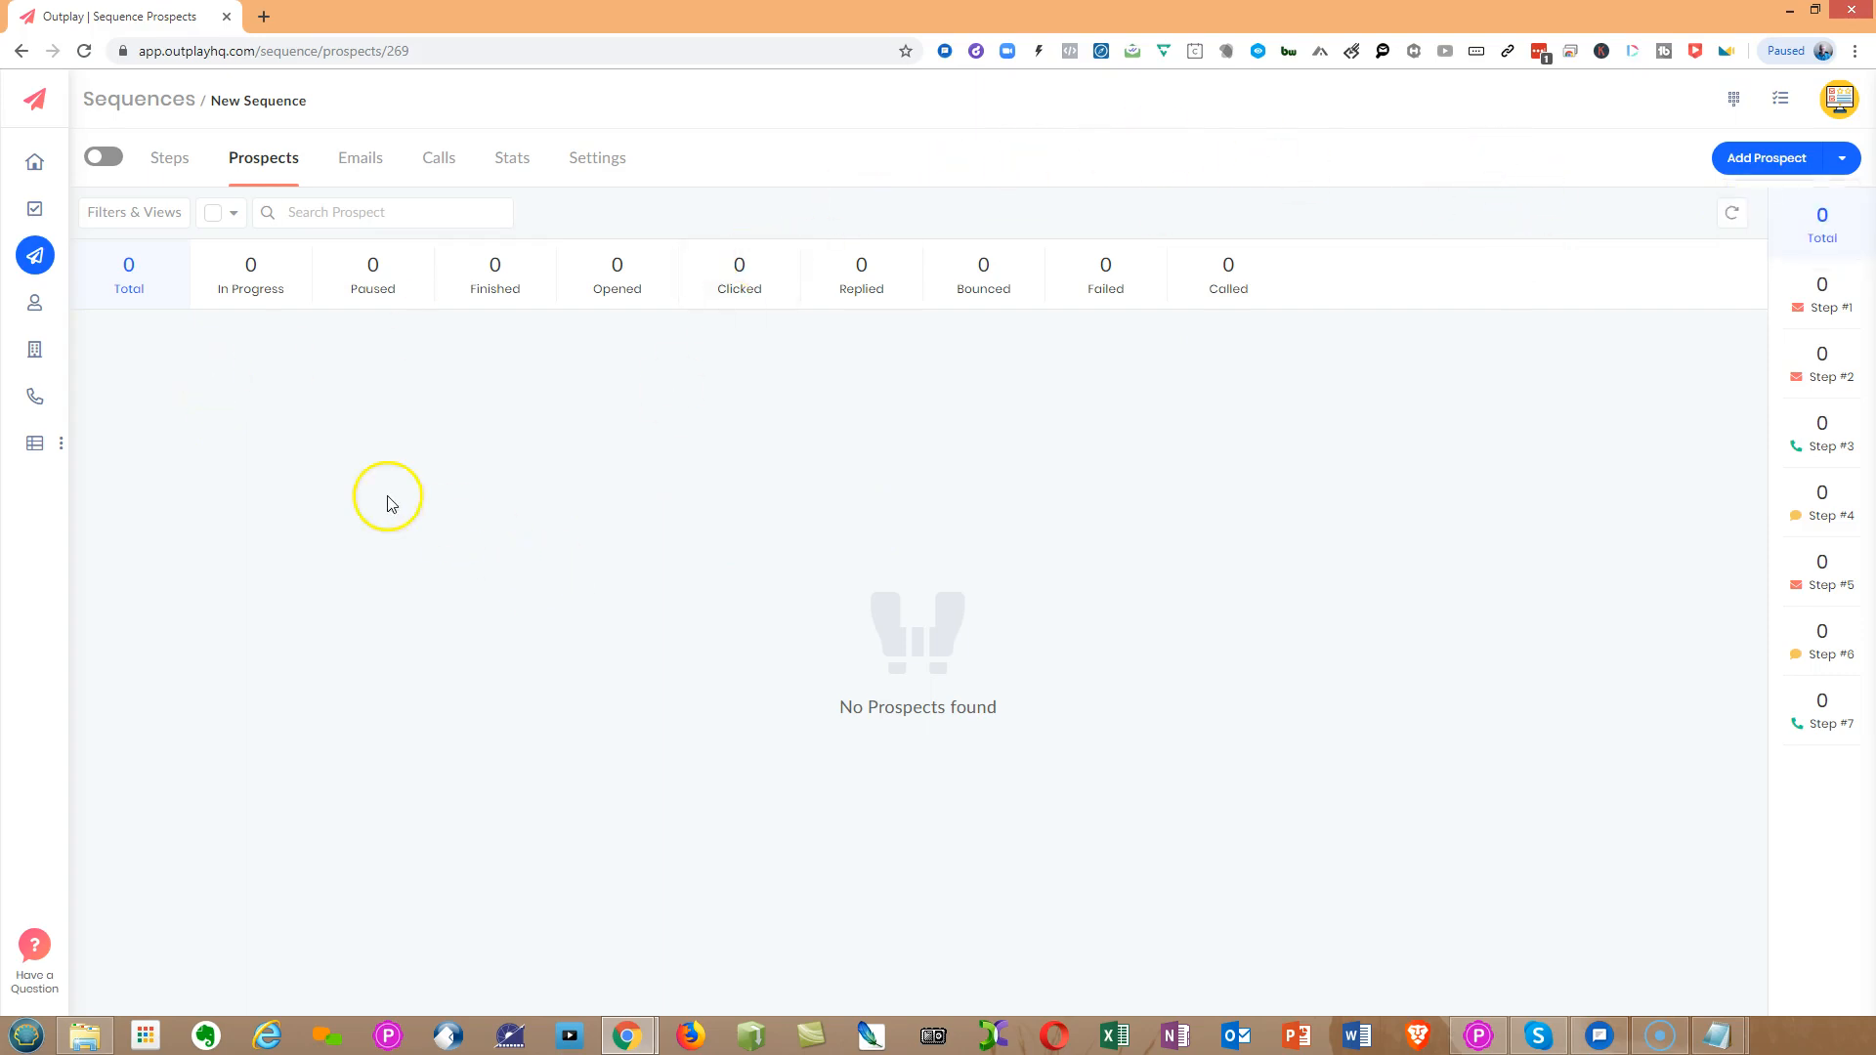
- Look through the sequence's emails, calls and stats pages to see how activity is tracked
left_click(365, 164)
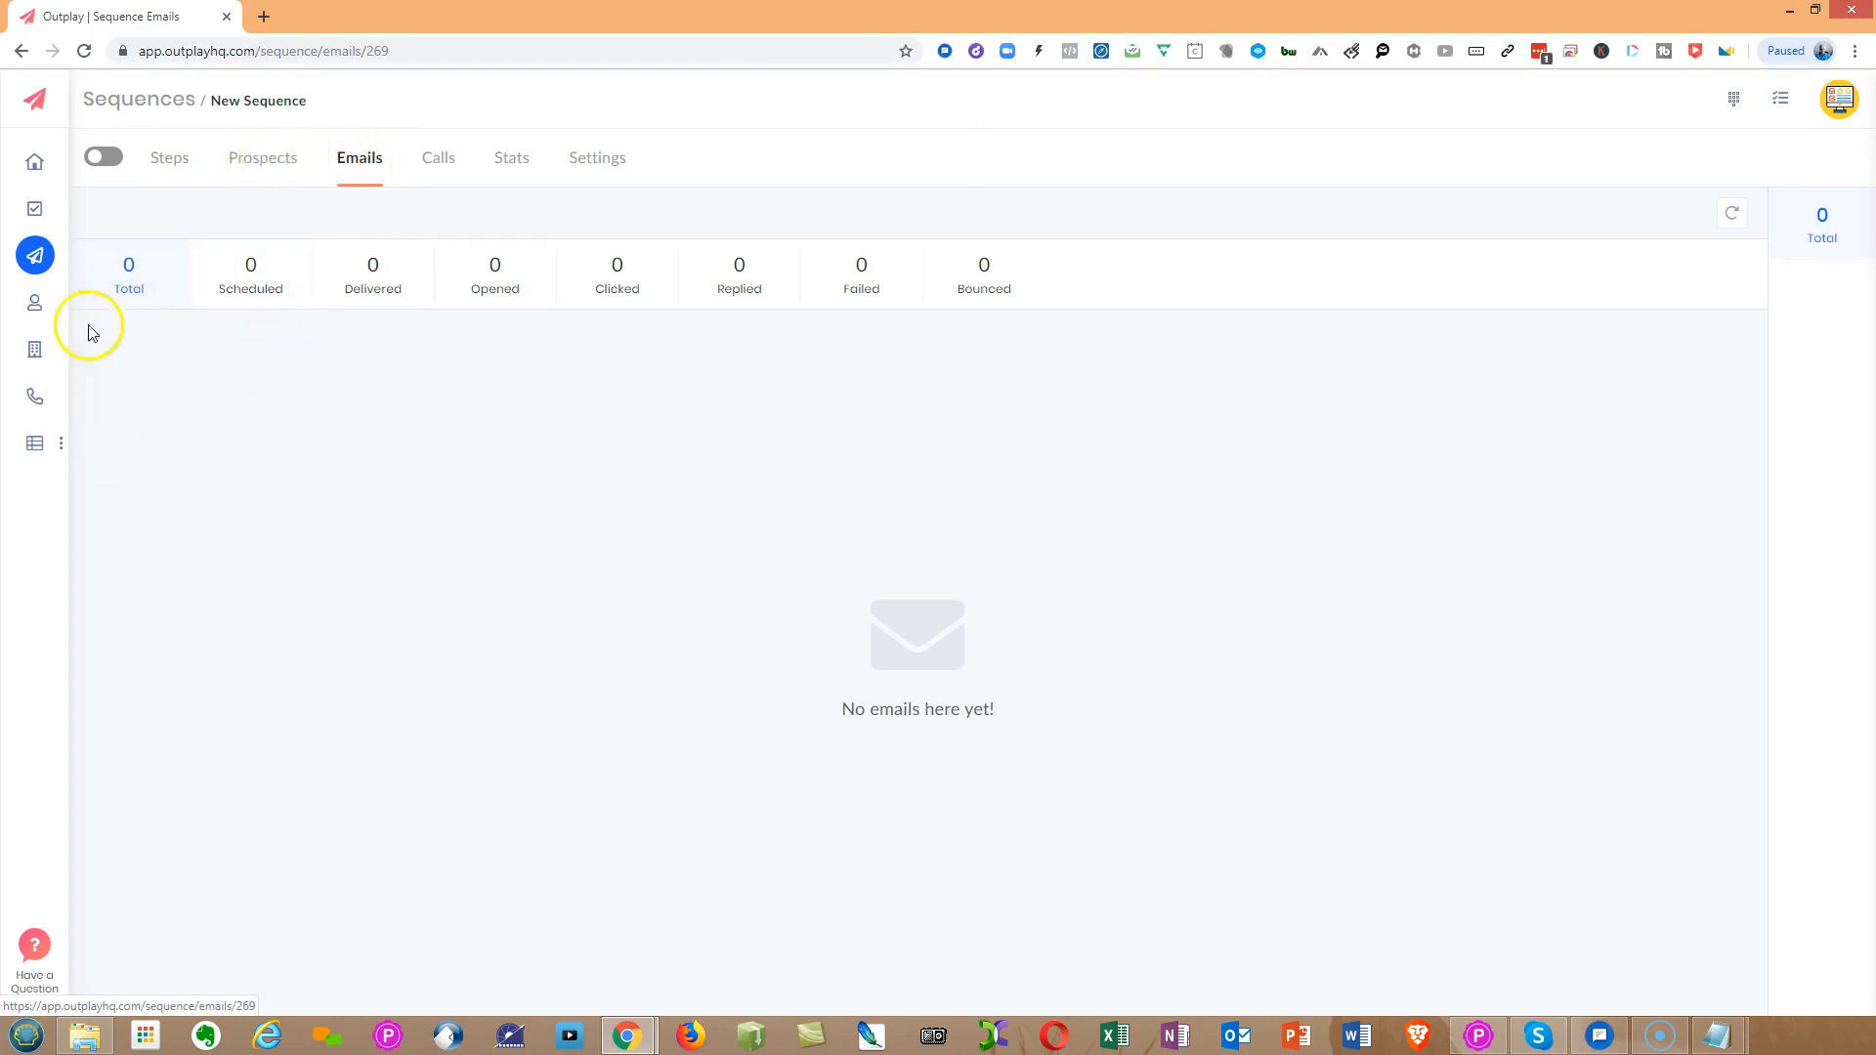
left_click(435, 159)
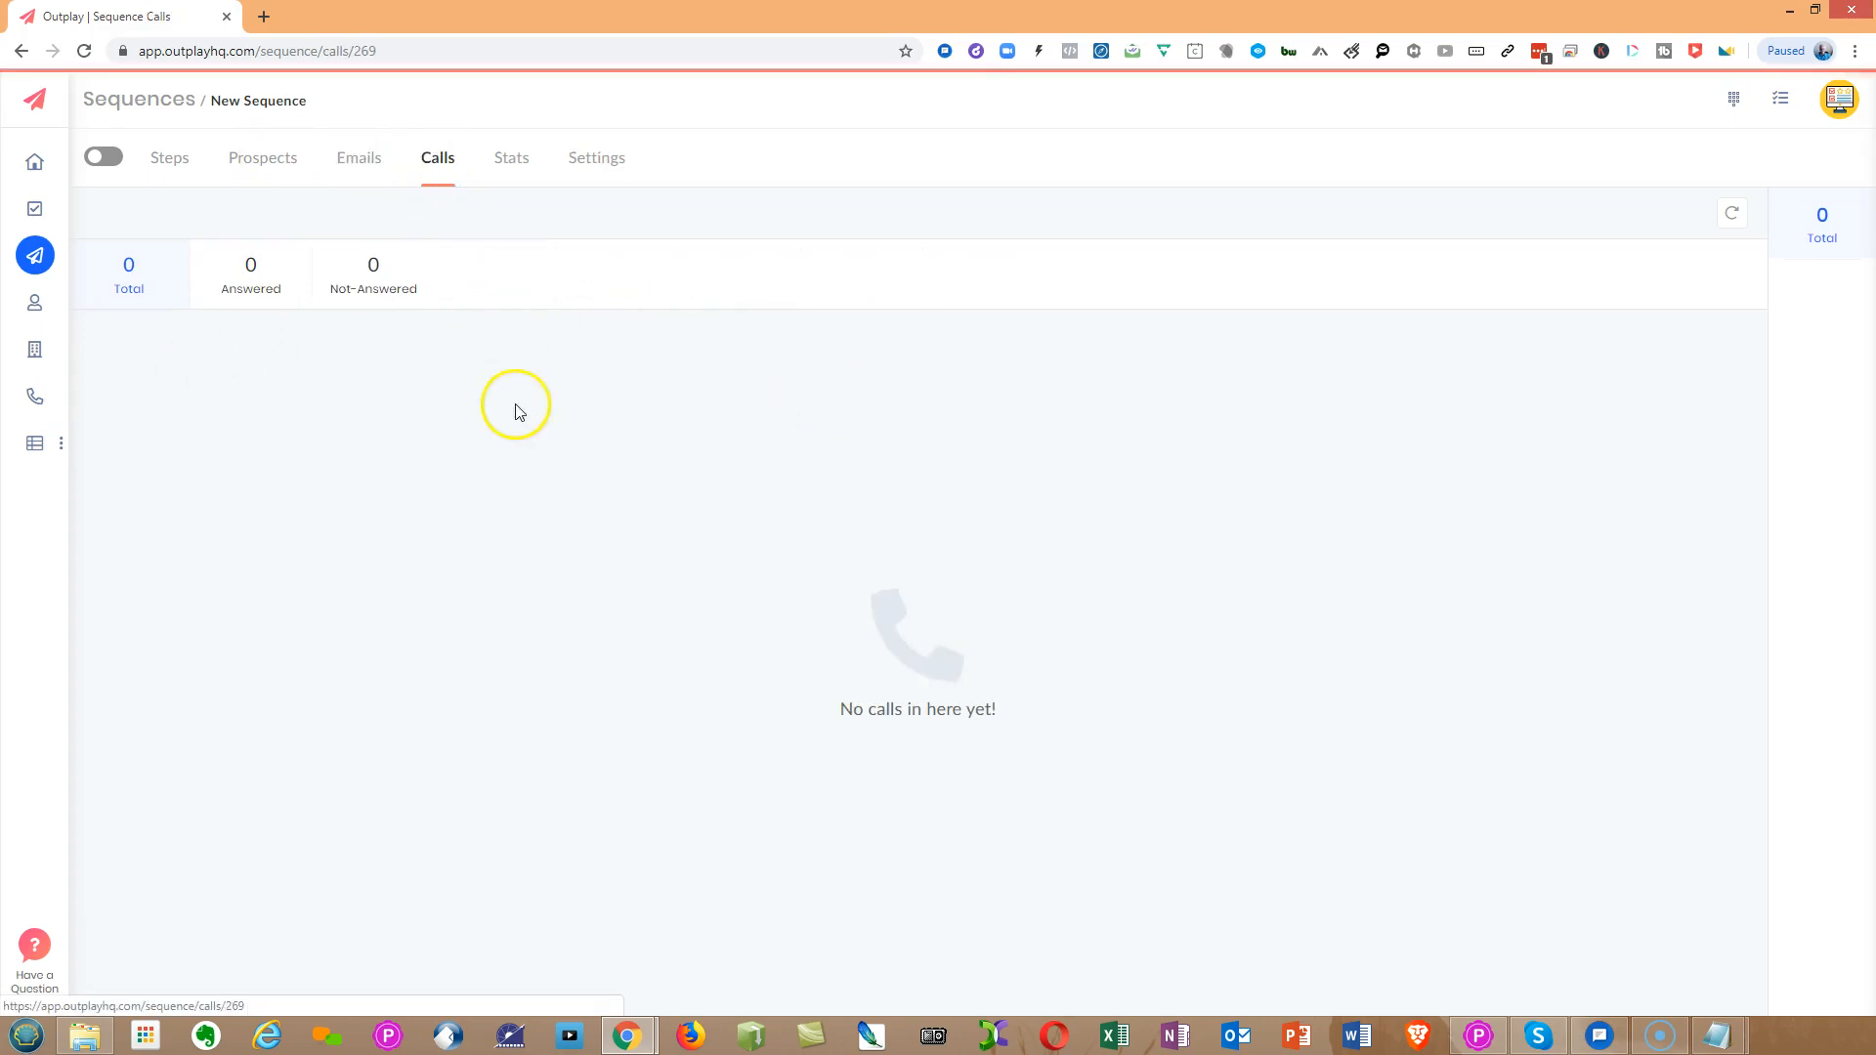
left_click(513, 161)
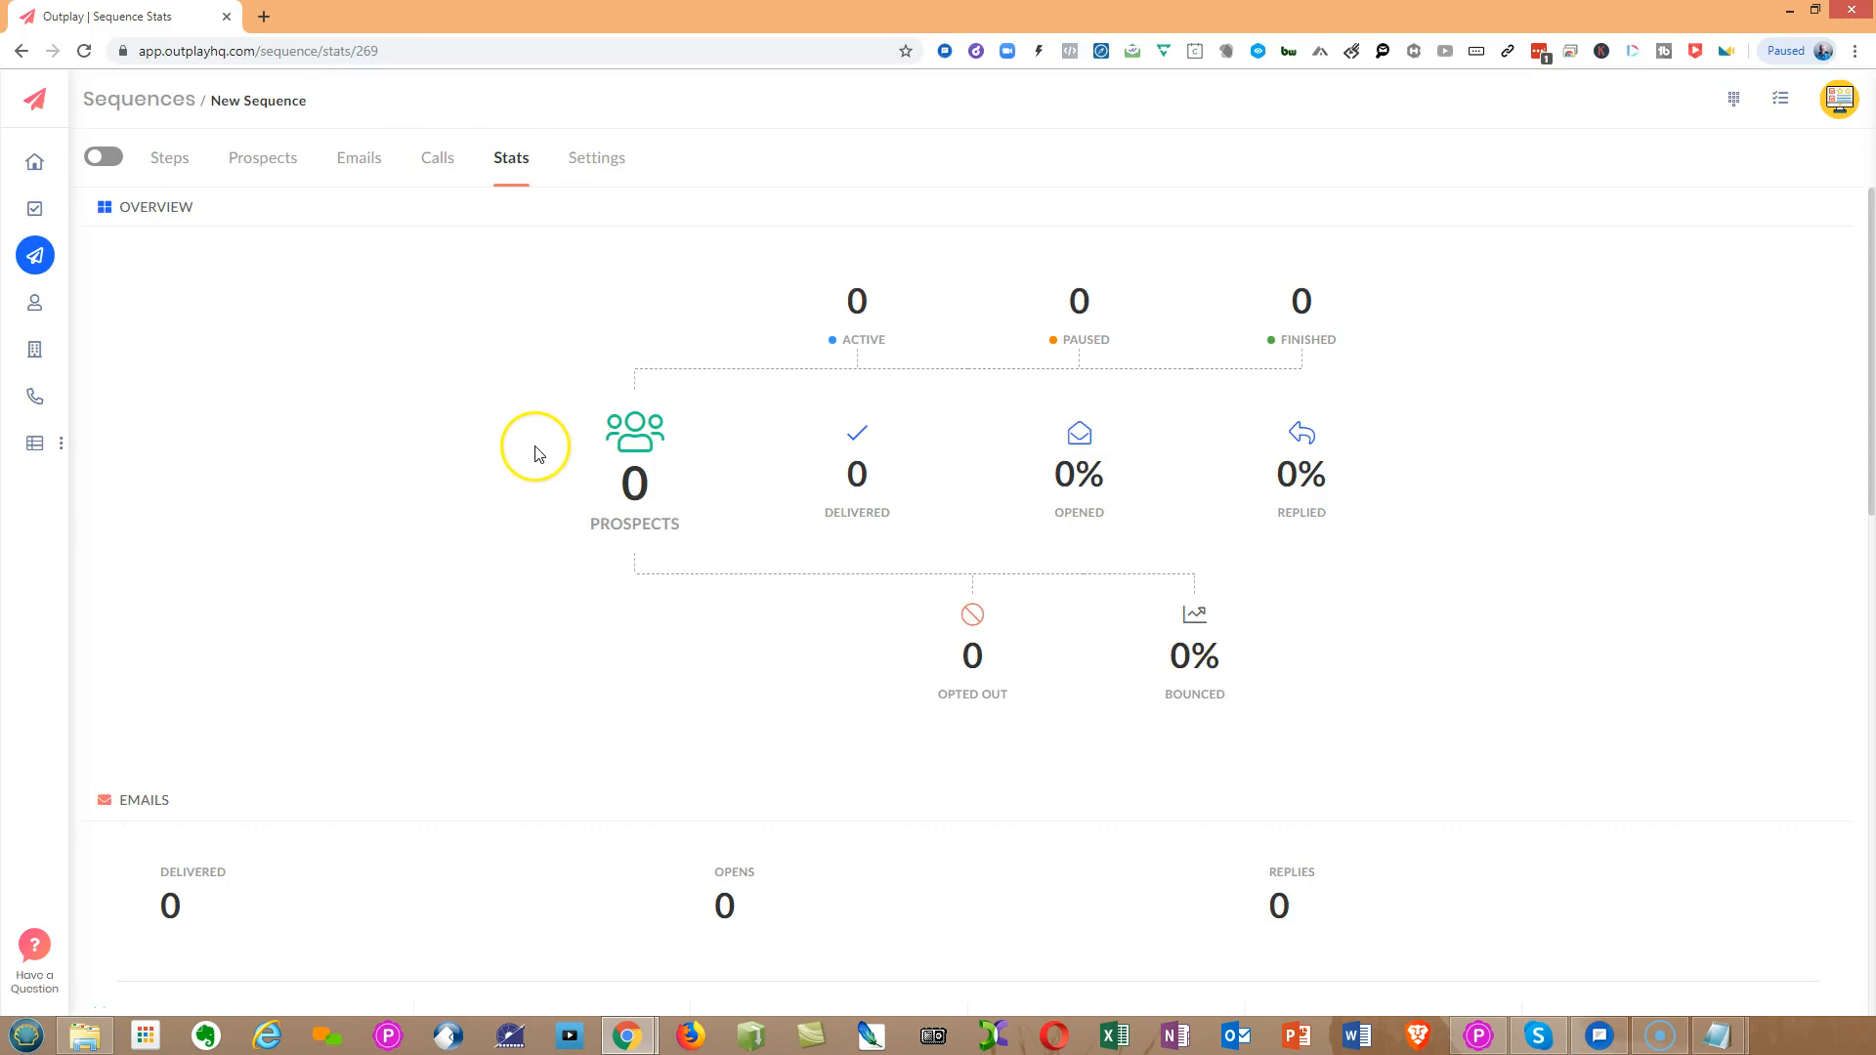
- Review the sequence's general, safety and stage settings, and return to the list of sequences
left_click(598, 159)
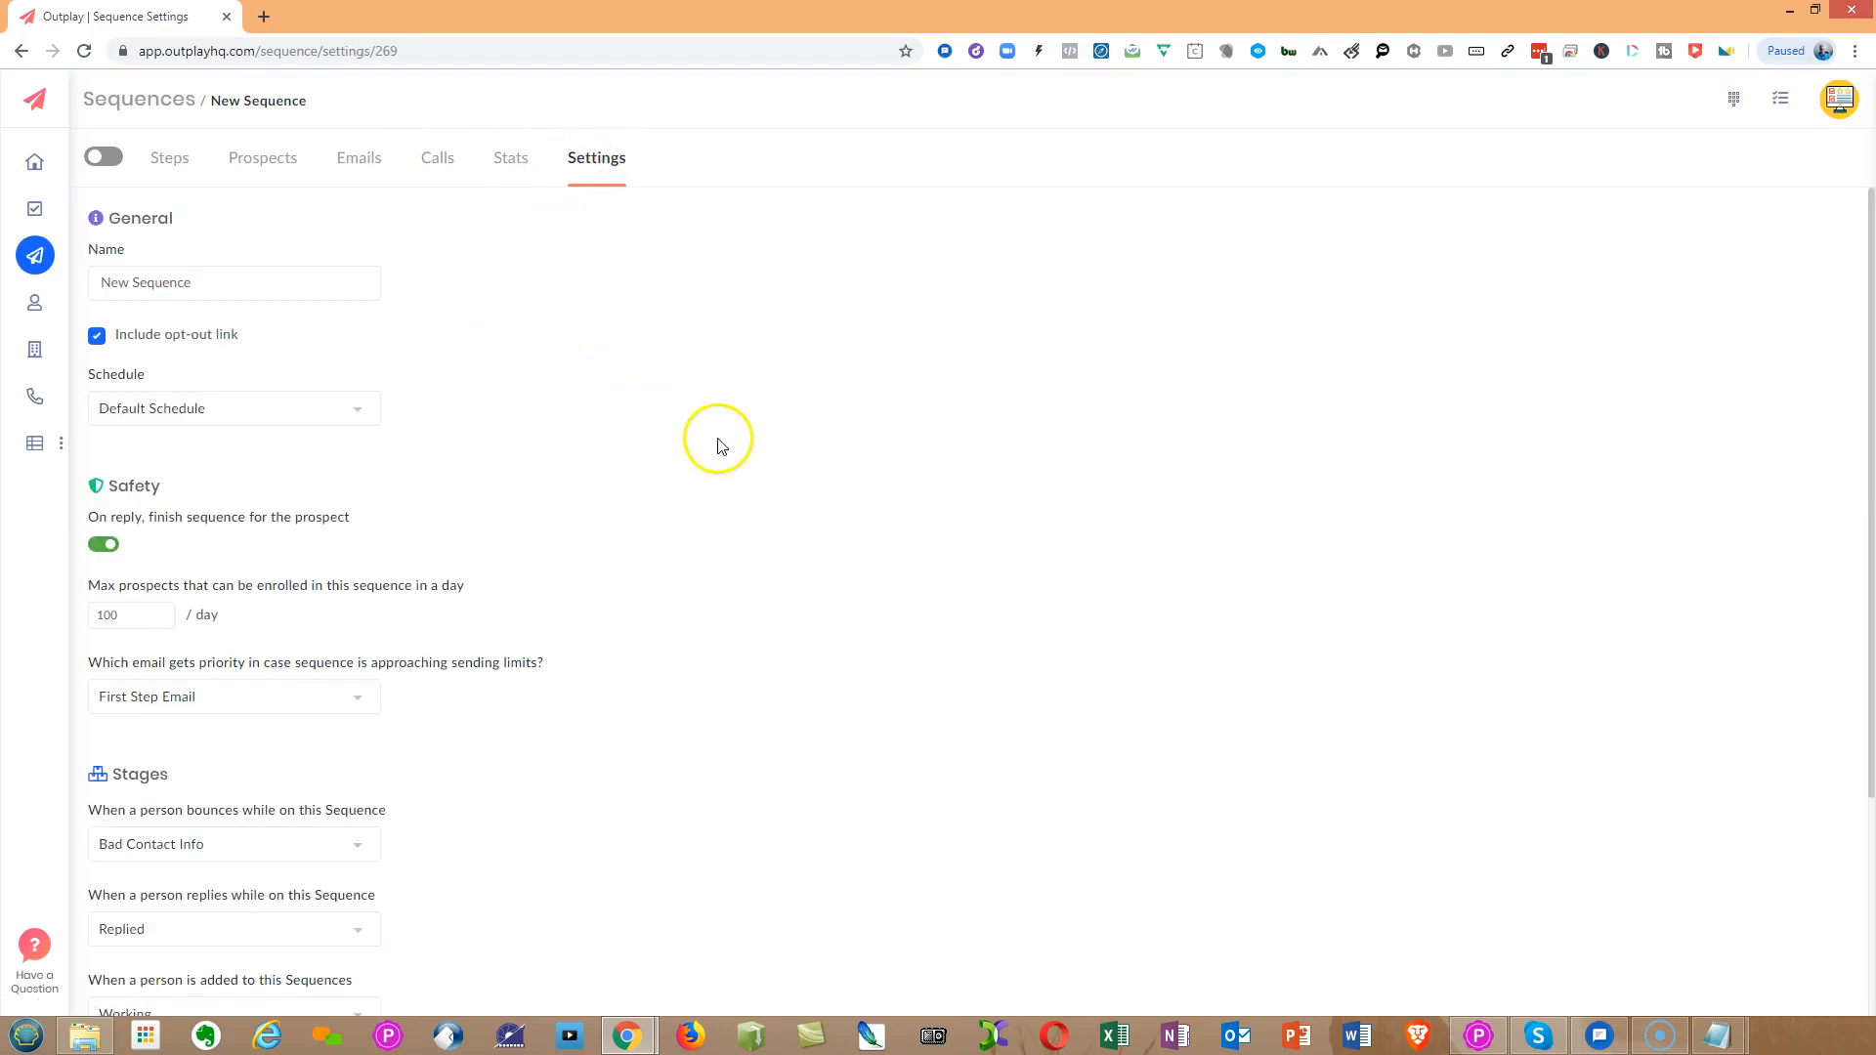
scroll(909, 503, "down", 3)
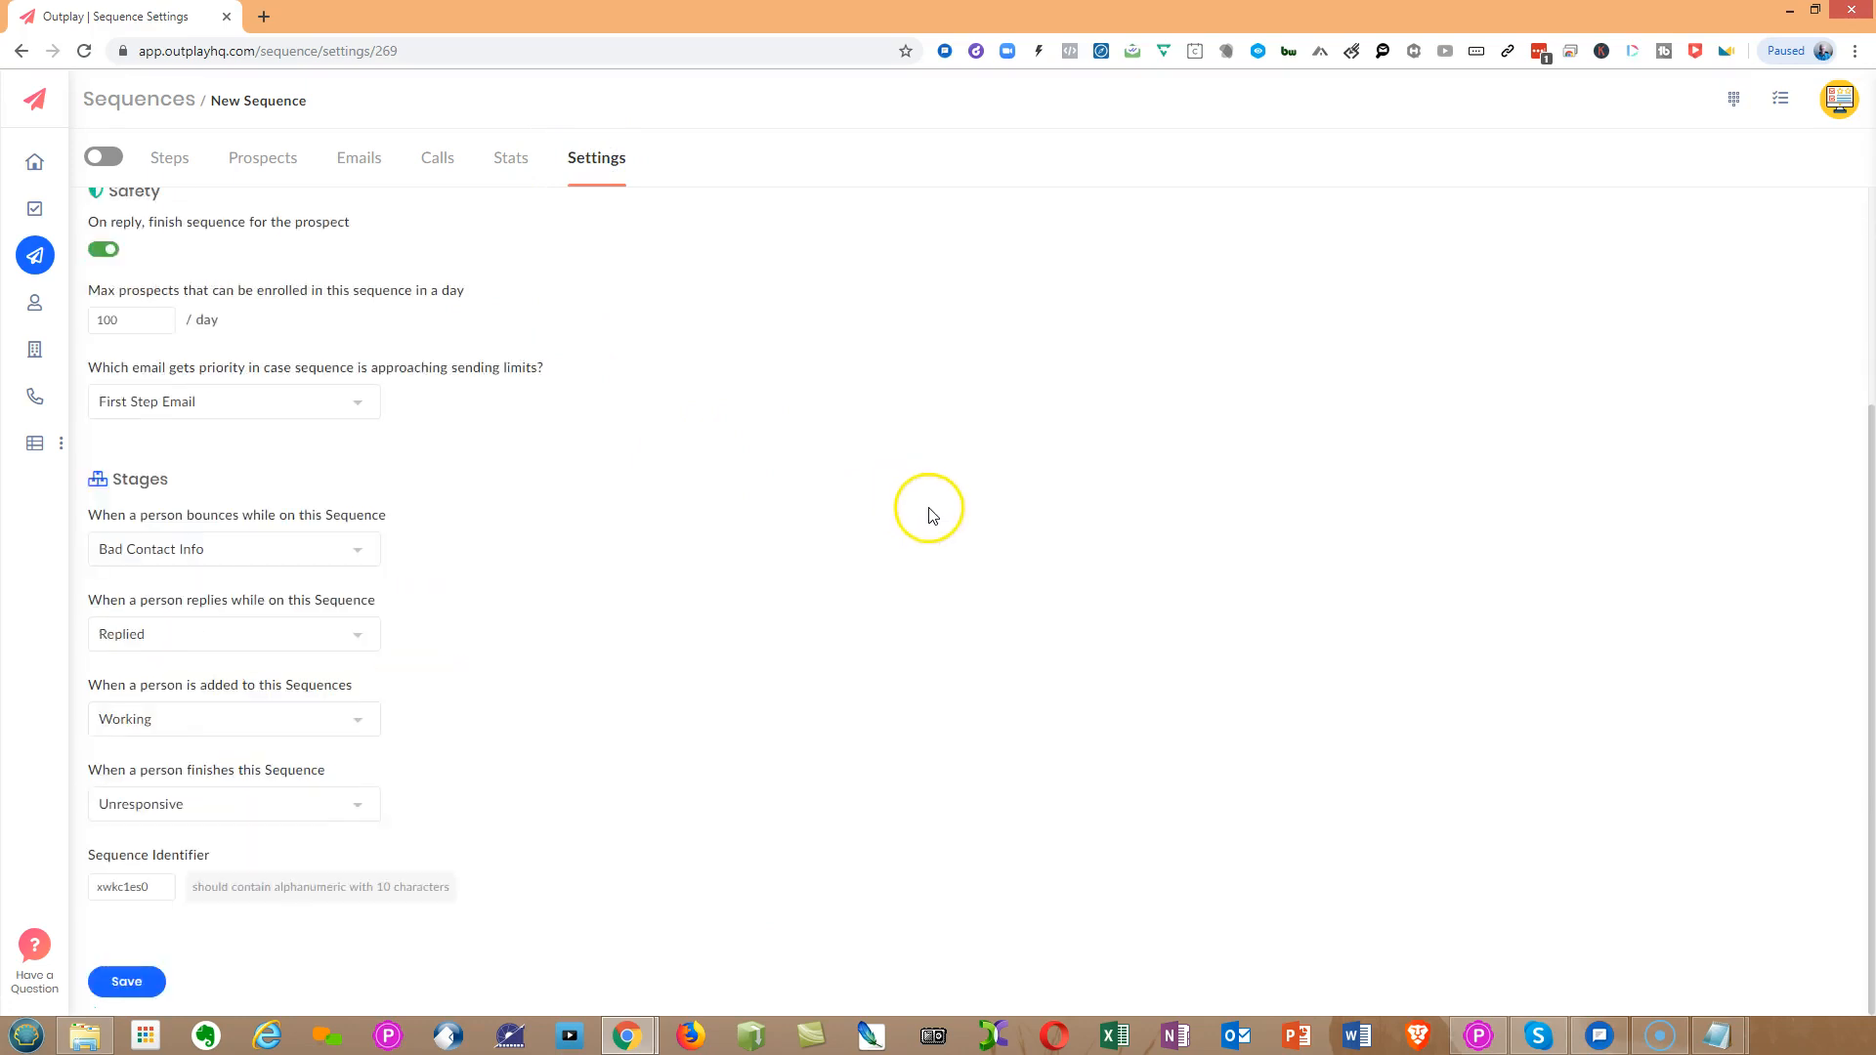
scroll(1011, 538, "up", 3)
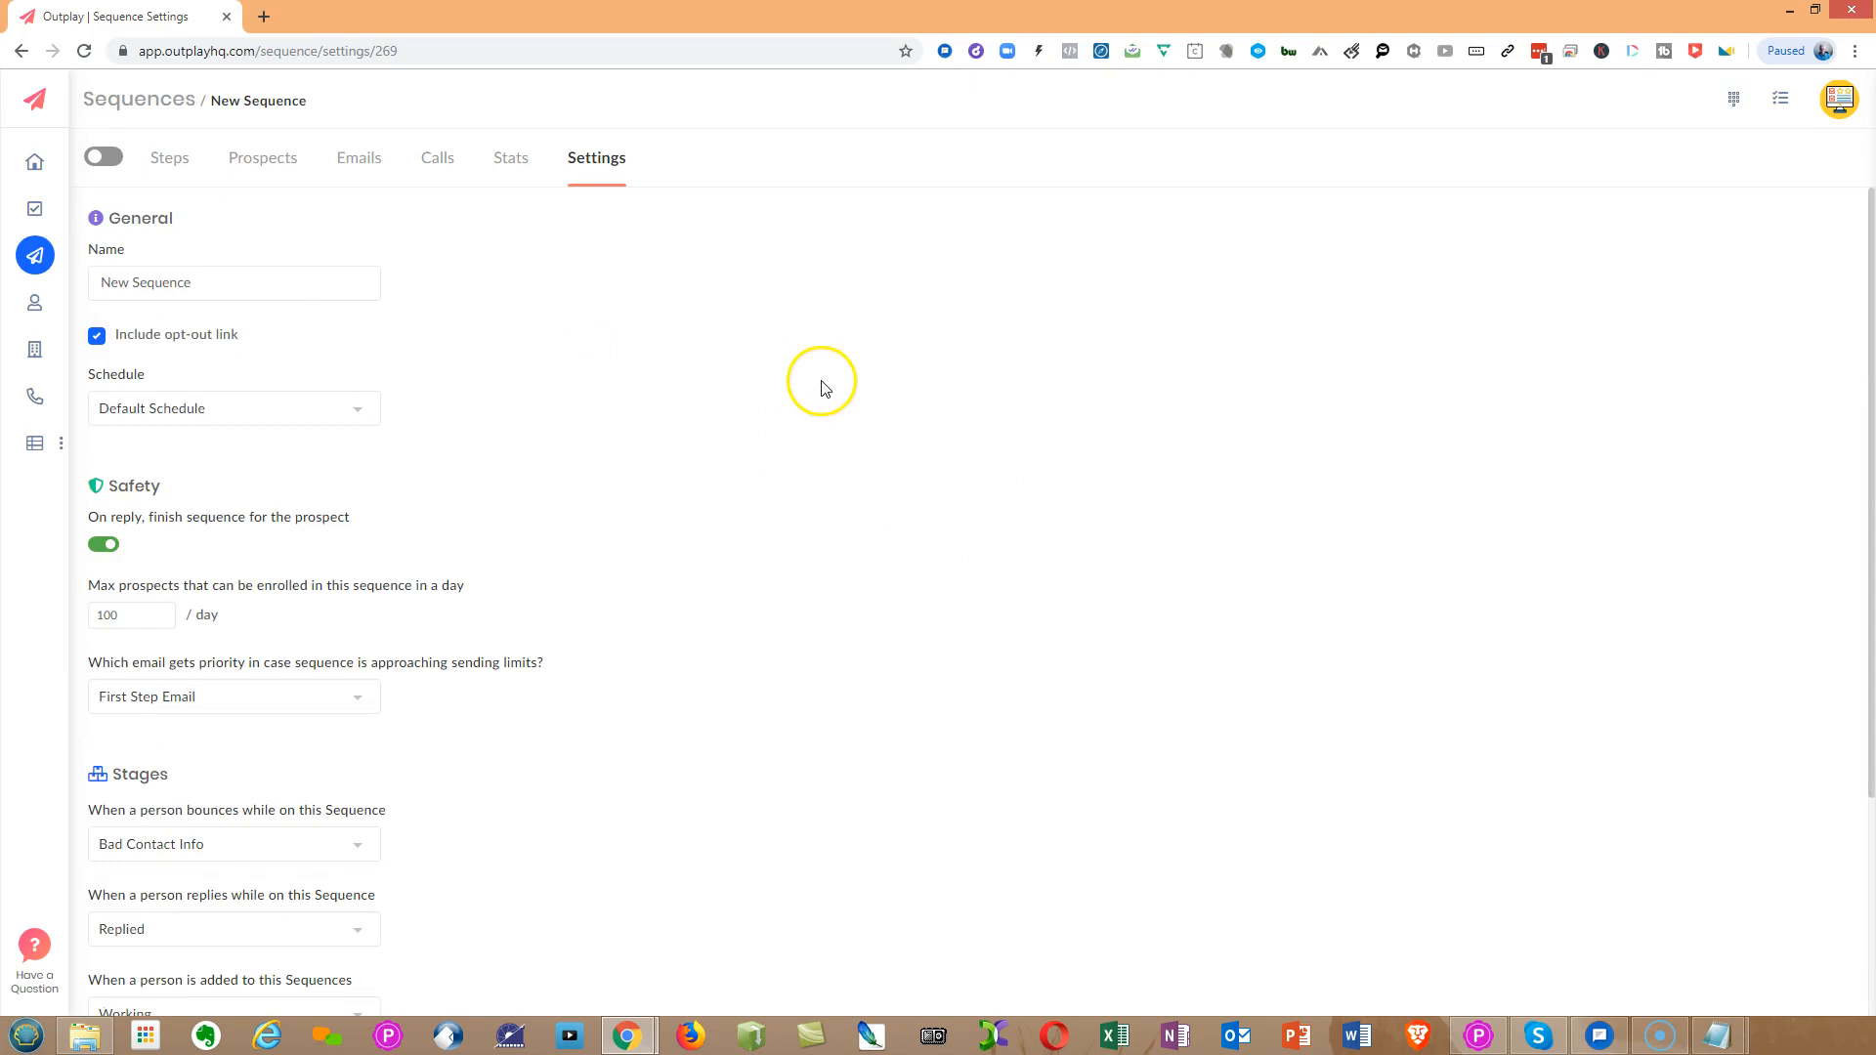
left_click(34, 256)
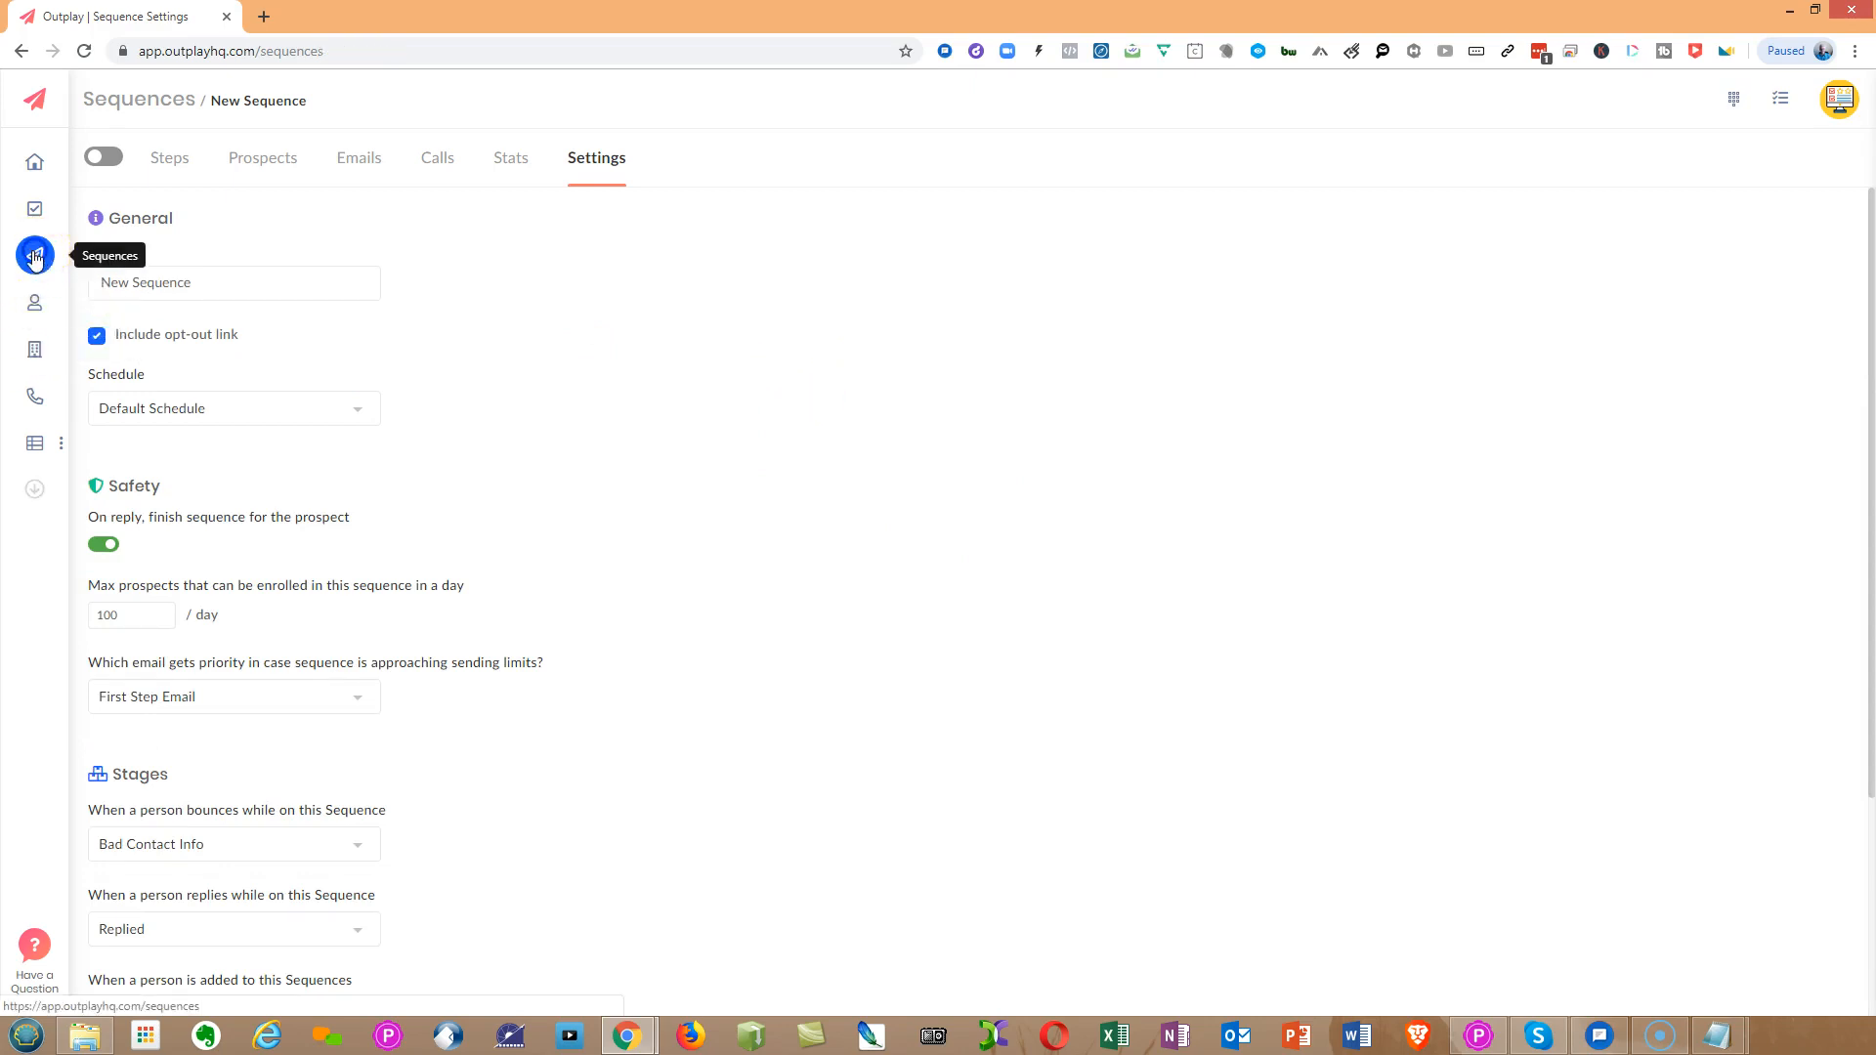